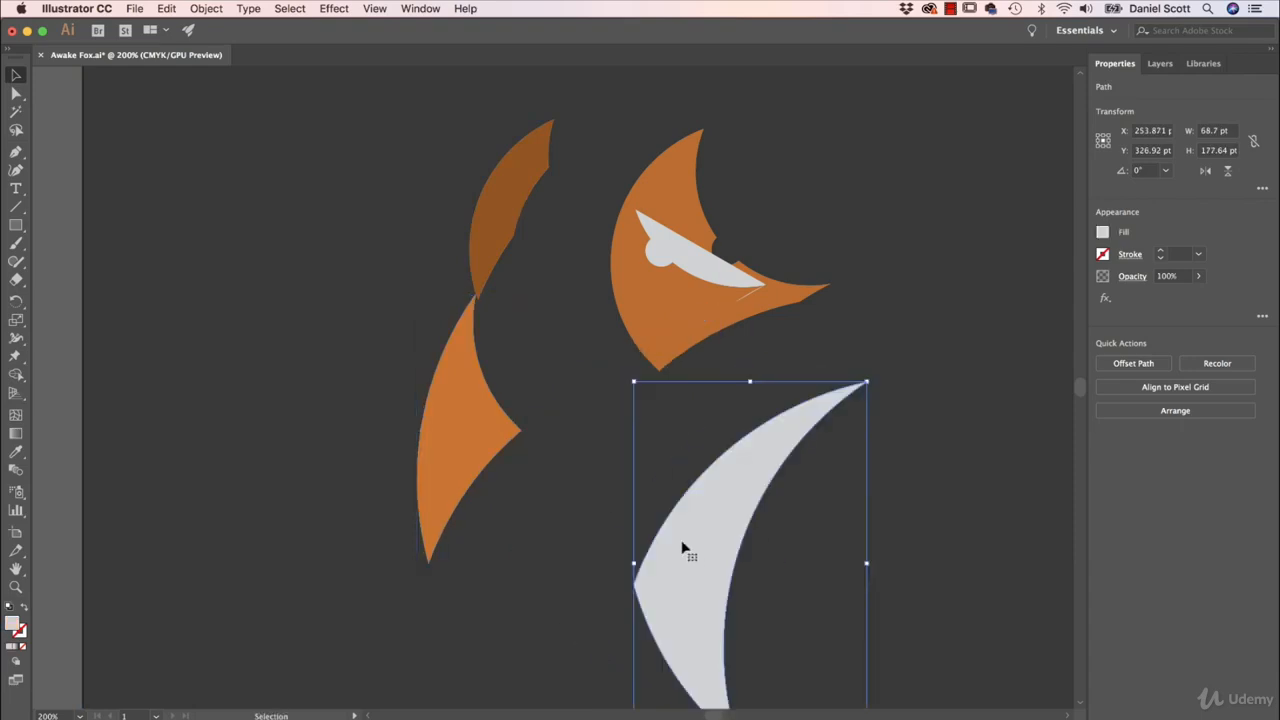
- Undo the last moves of the fox's pieces and deselect the artwork
key(super+z)
key(super+z)
key(super+z)
key(super+z)
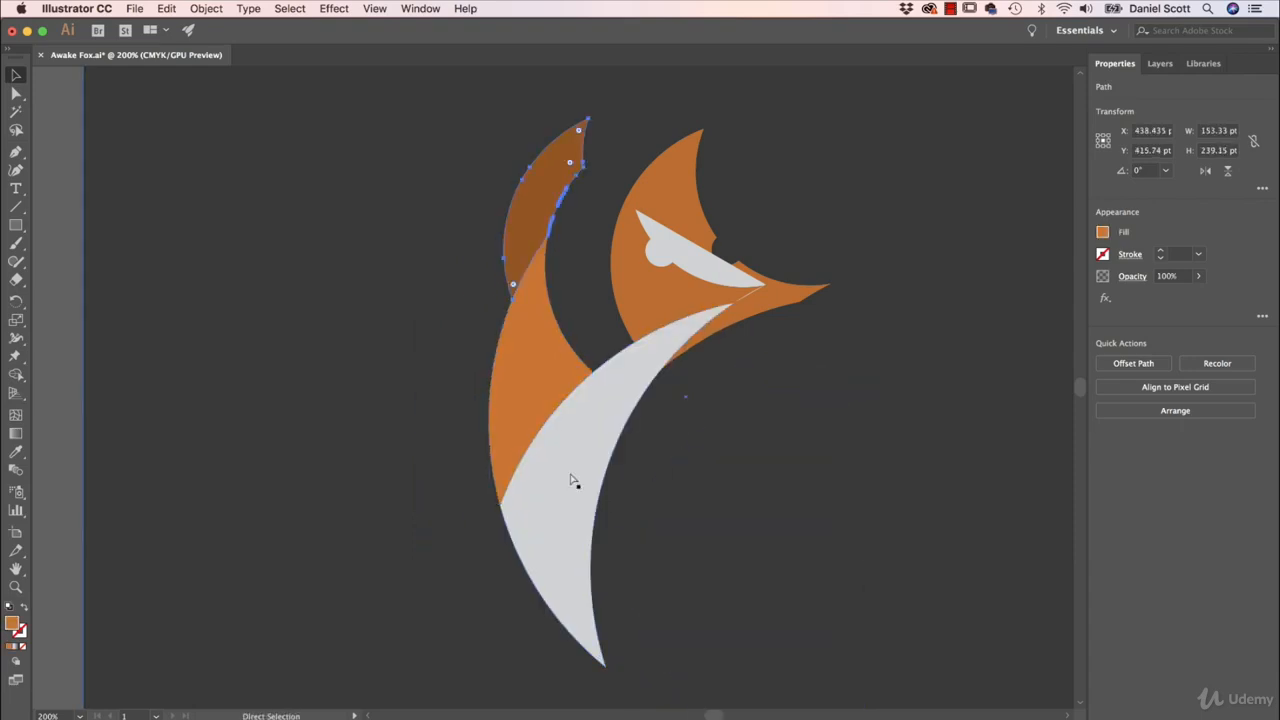
click(344, 386)
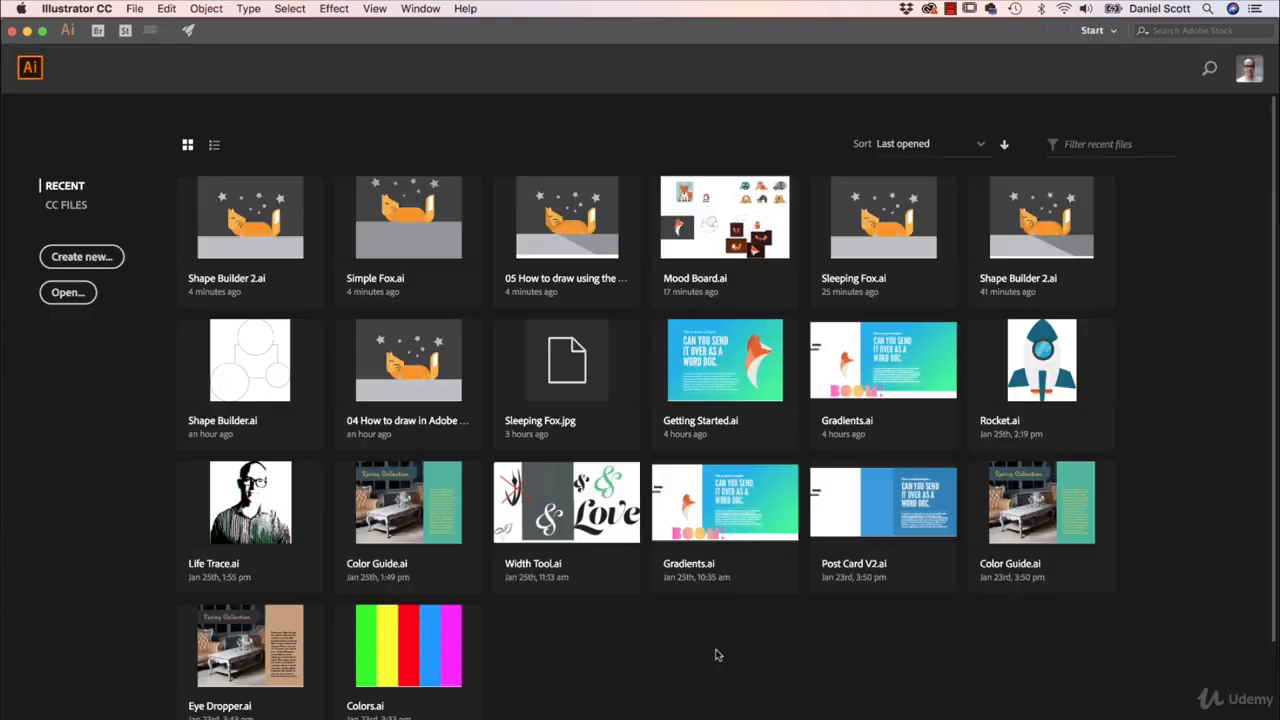
- Create a new landscape Letter document of 792 x 612 pt with one artboard
click(134, 9)
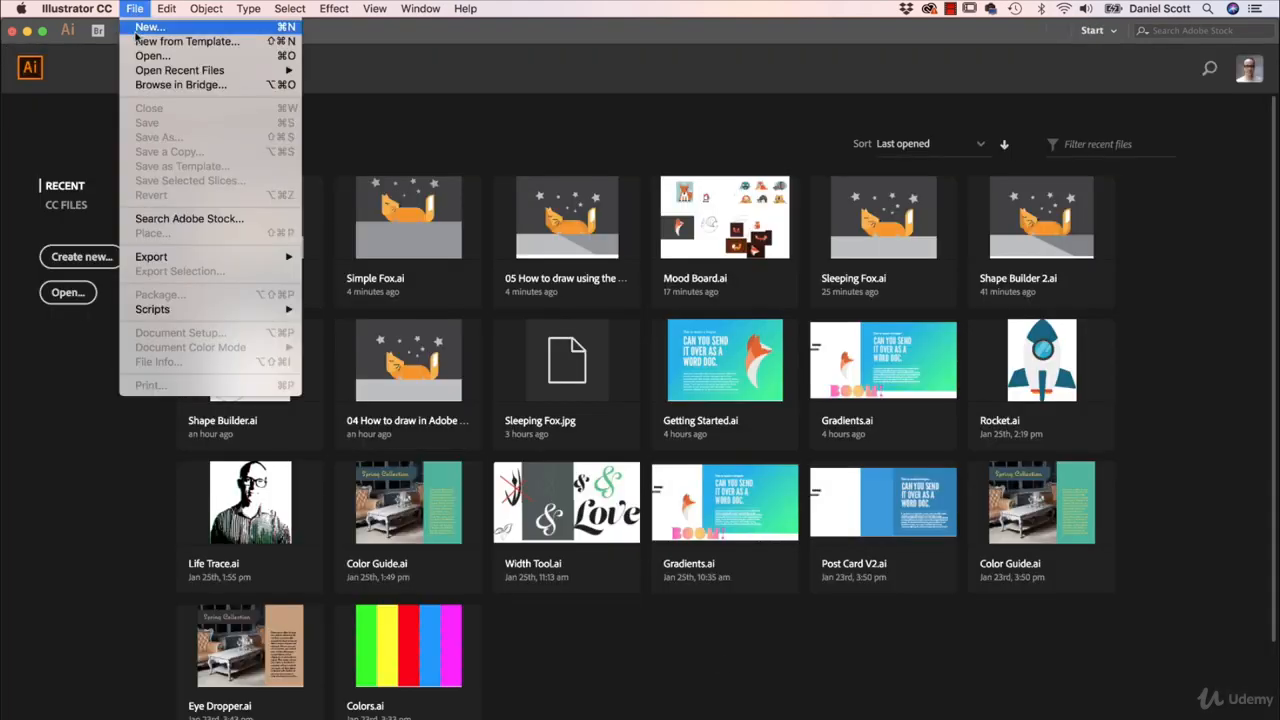
click(145, 27)
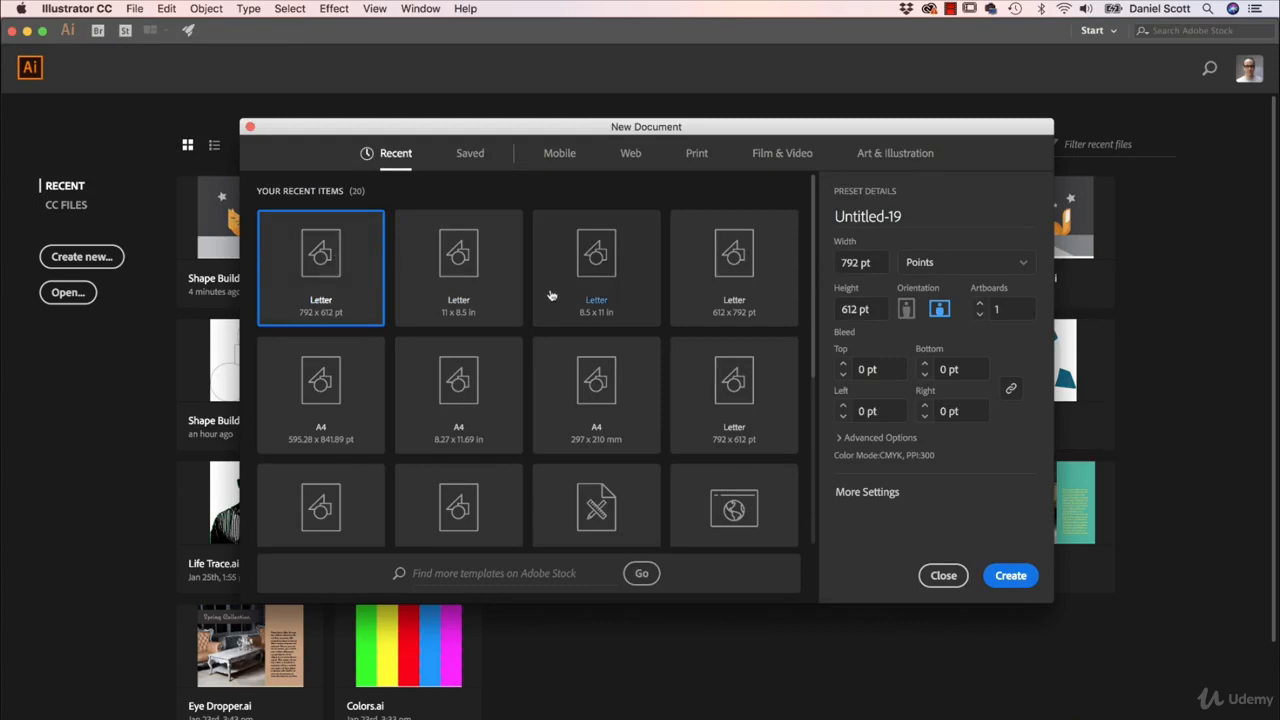
click(1016, 576)
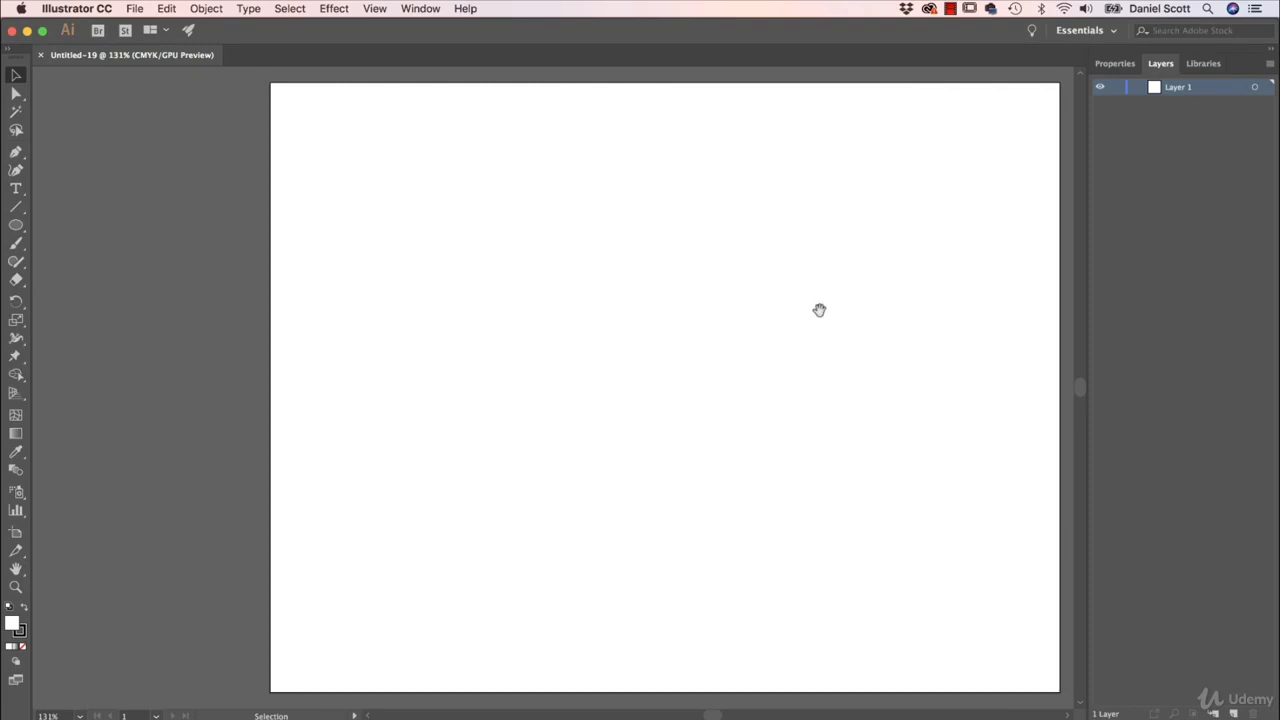
drag(816, 309, 706, 310)
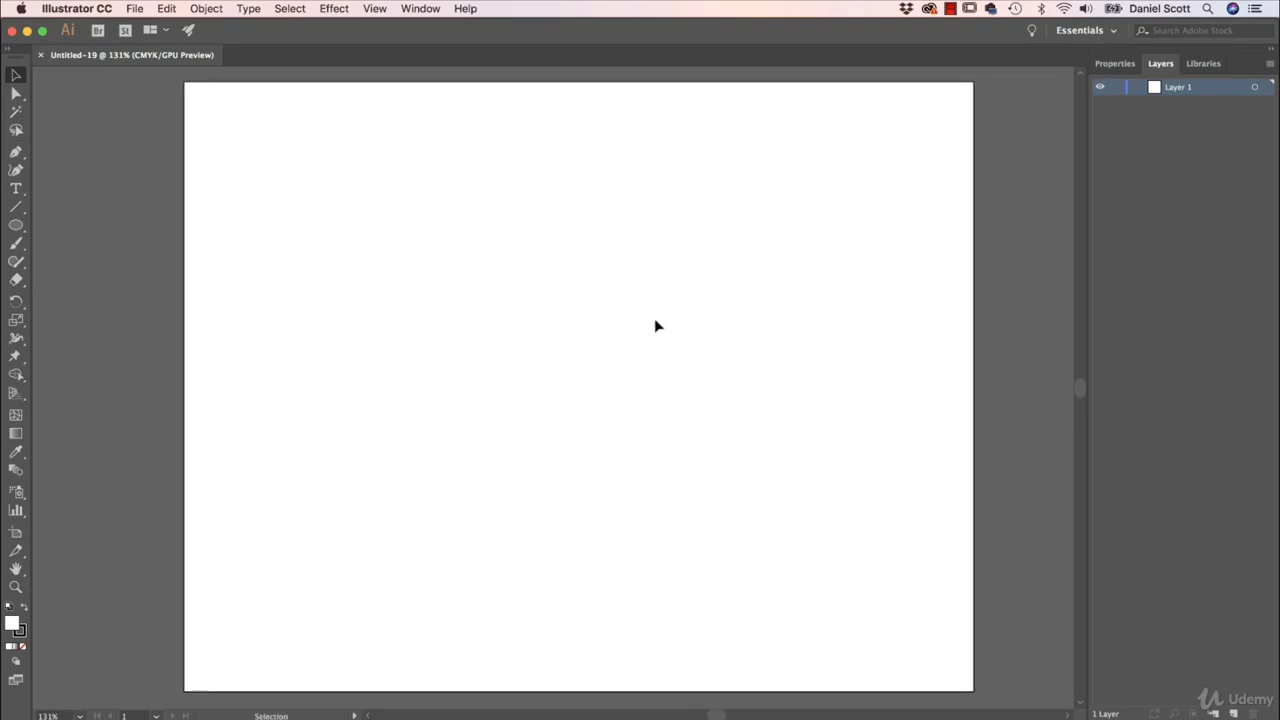
- Save the document as Awake Fox.ai in the Illustrator Class Files folder on the Desktop, keeping the Illustrator CC version options
key(super+s)
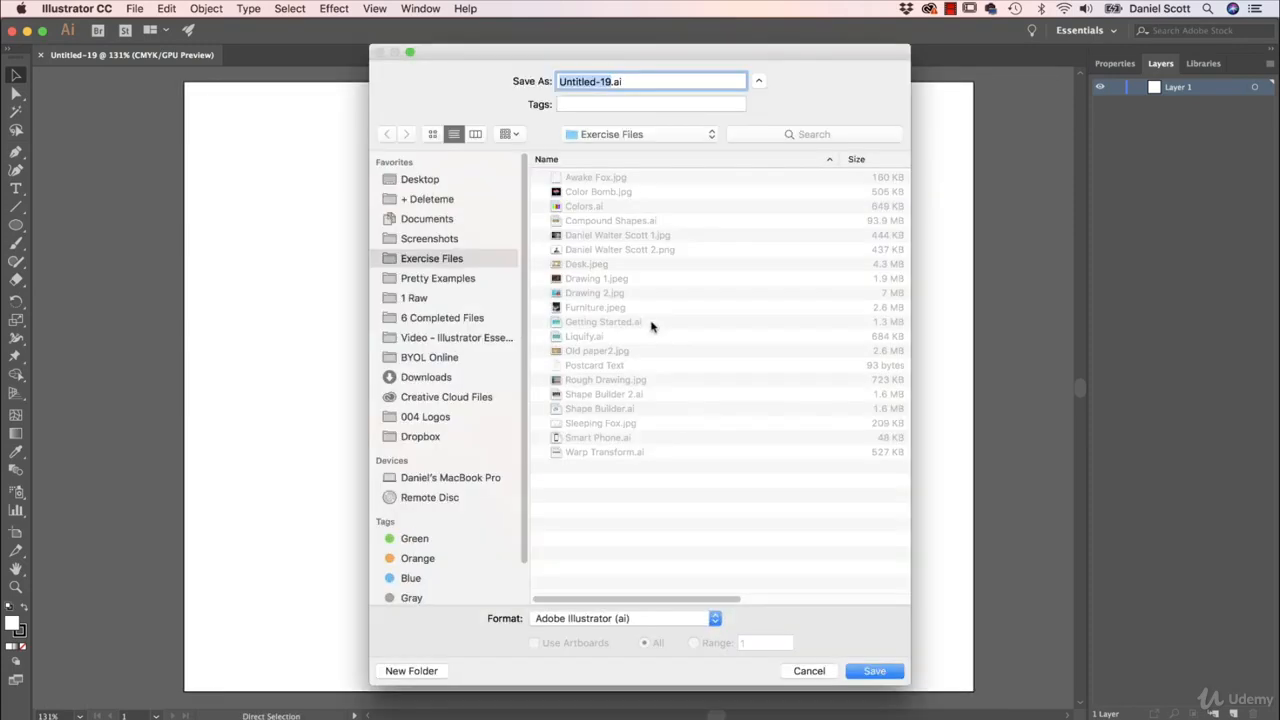
click(424, 180)
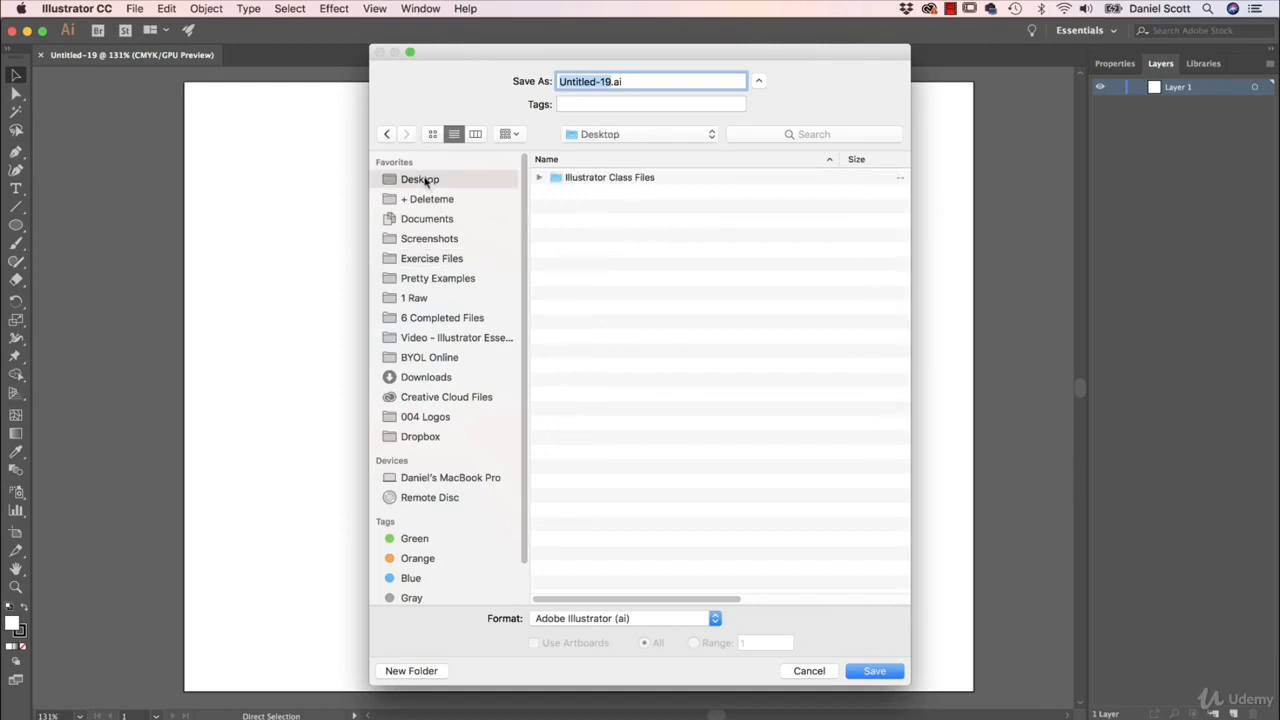
double_click(598, 179)
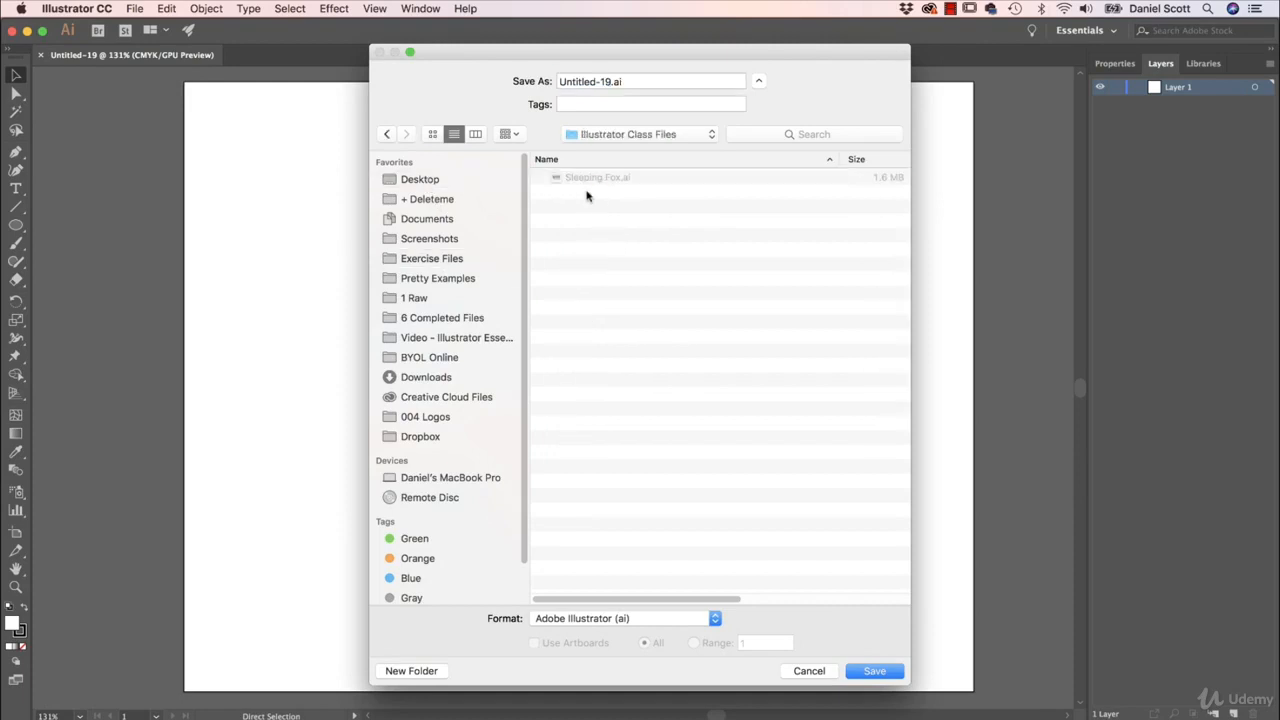
click(607, 81)
text(Awak)
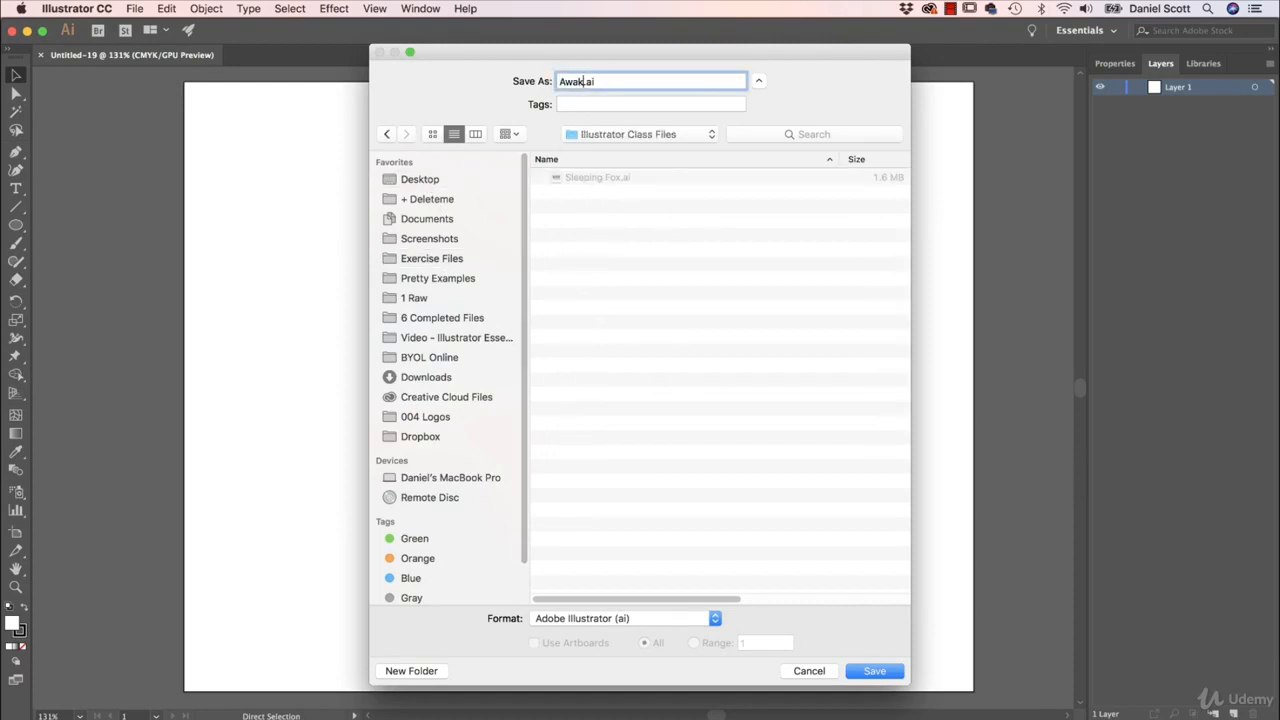
text(e Fox)
key(Return)
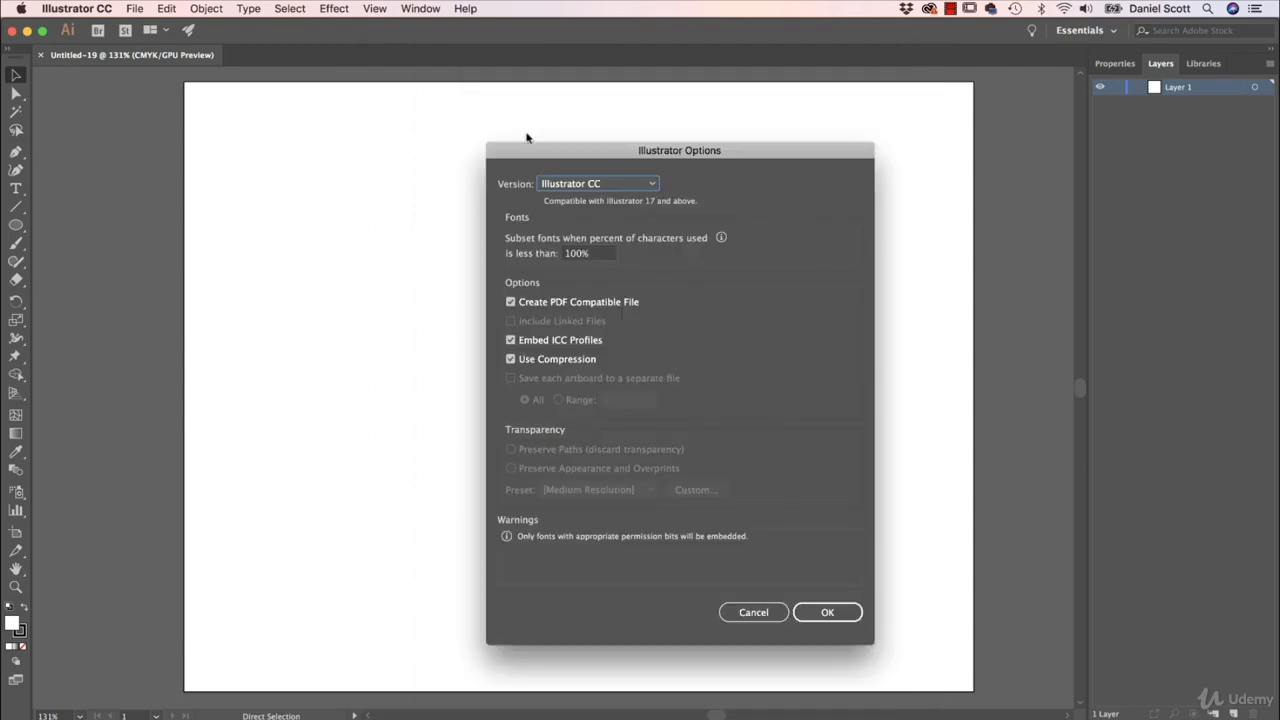
click(829, 612)
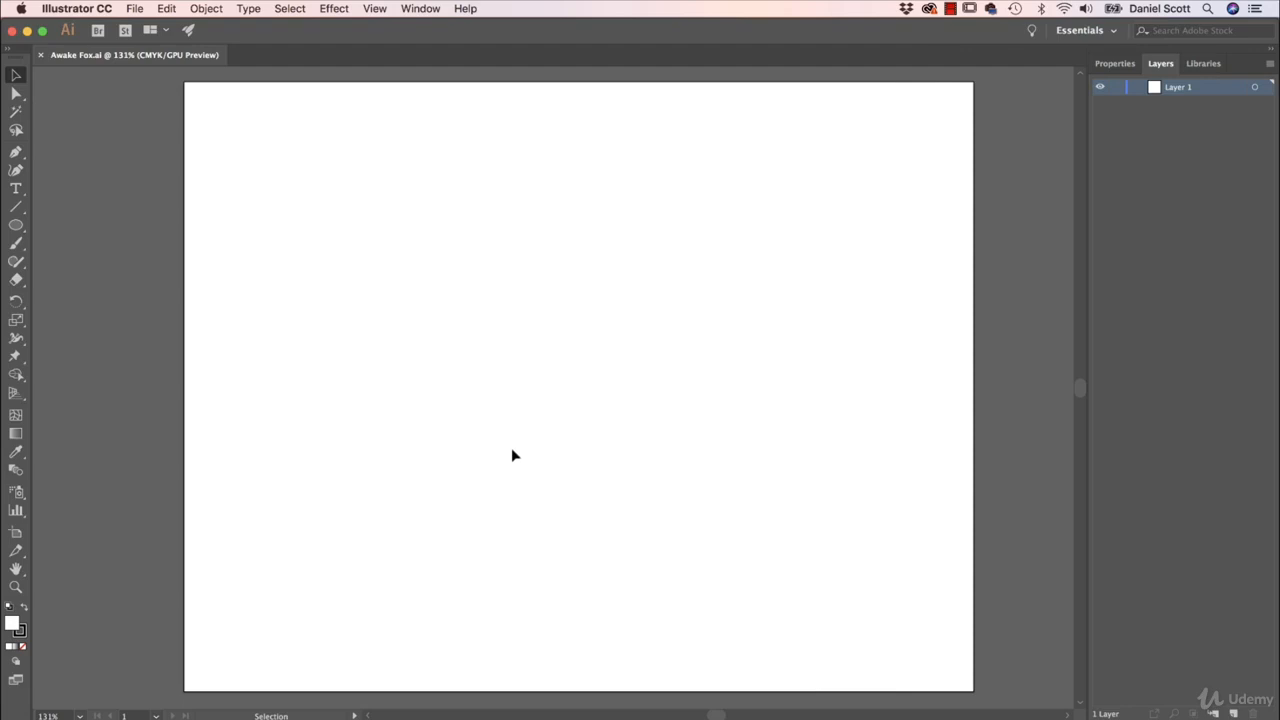
- Place Awake Fox.jpg from the Exercise Files folder as a linked template and deselect it
click(131, 8)
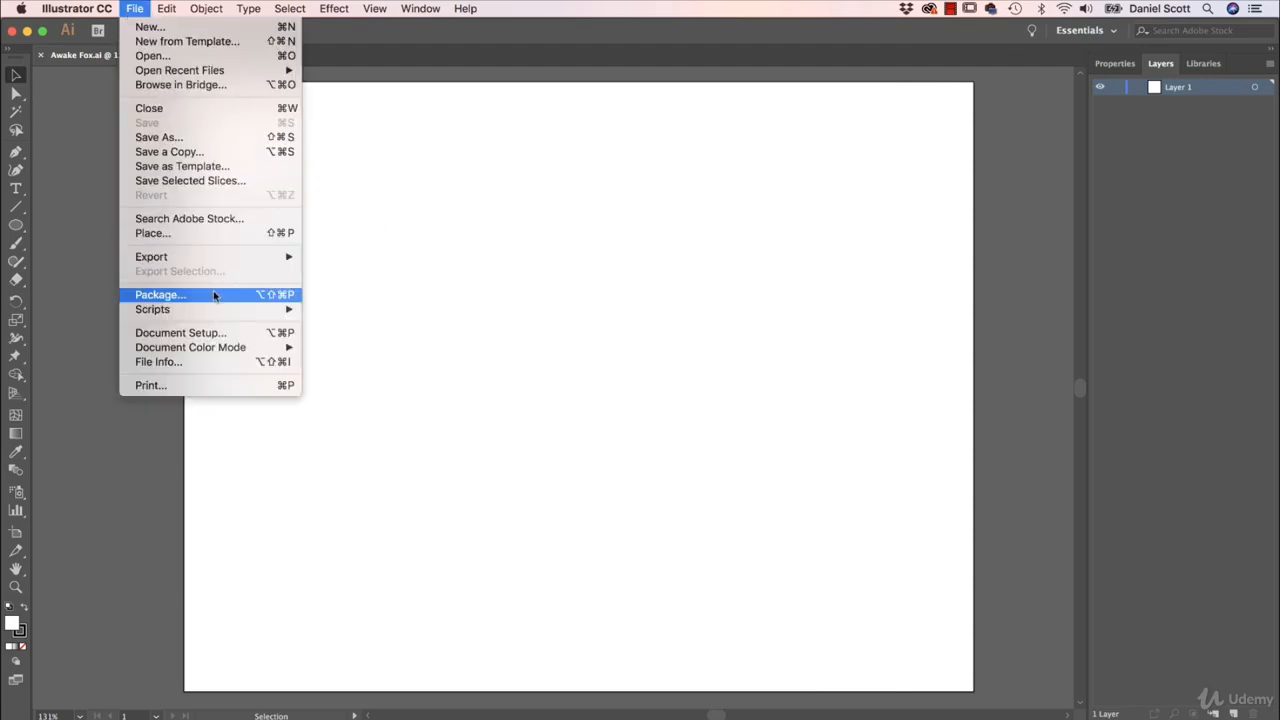
click(192, 238)
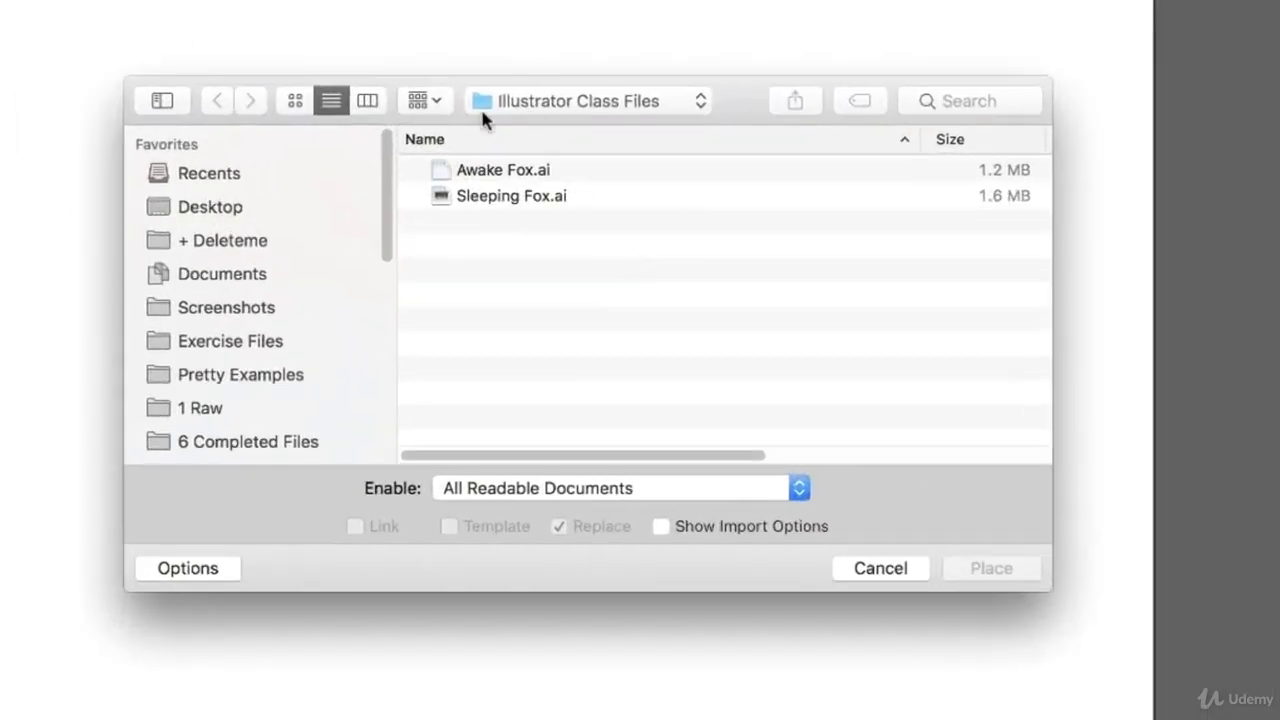
click(249, 344)
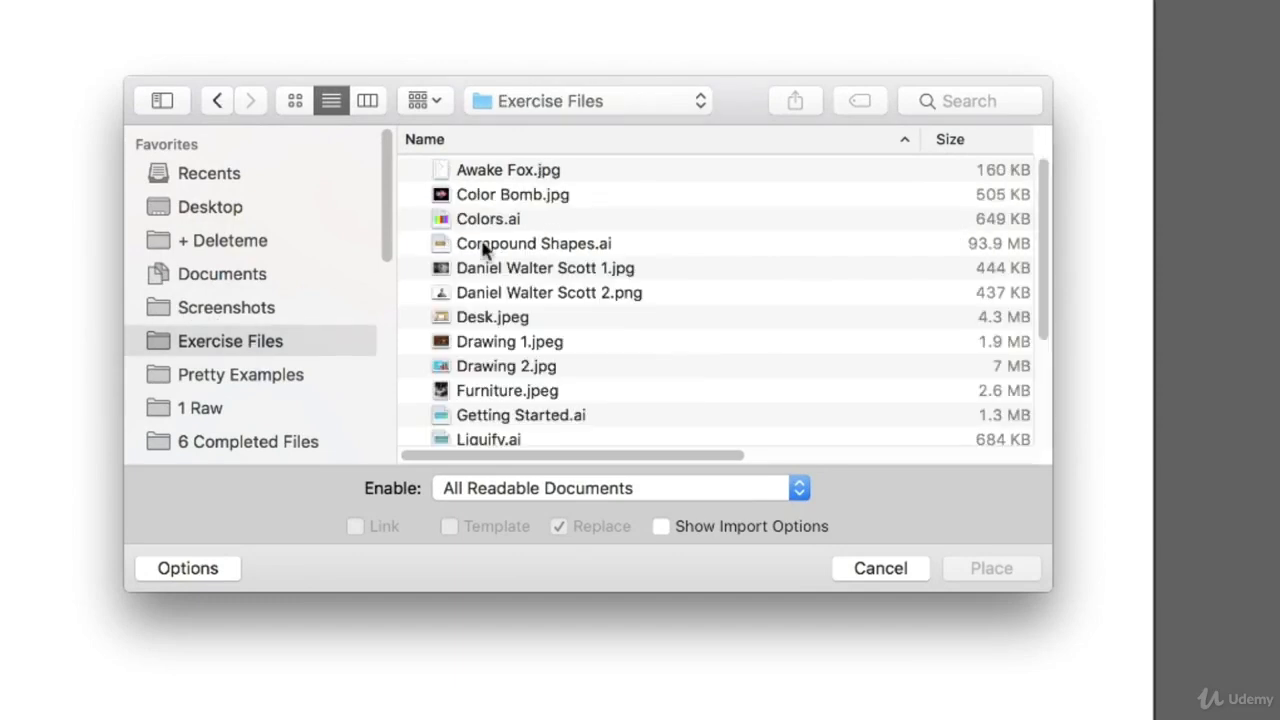
click(477, 172)
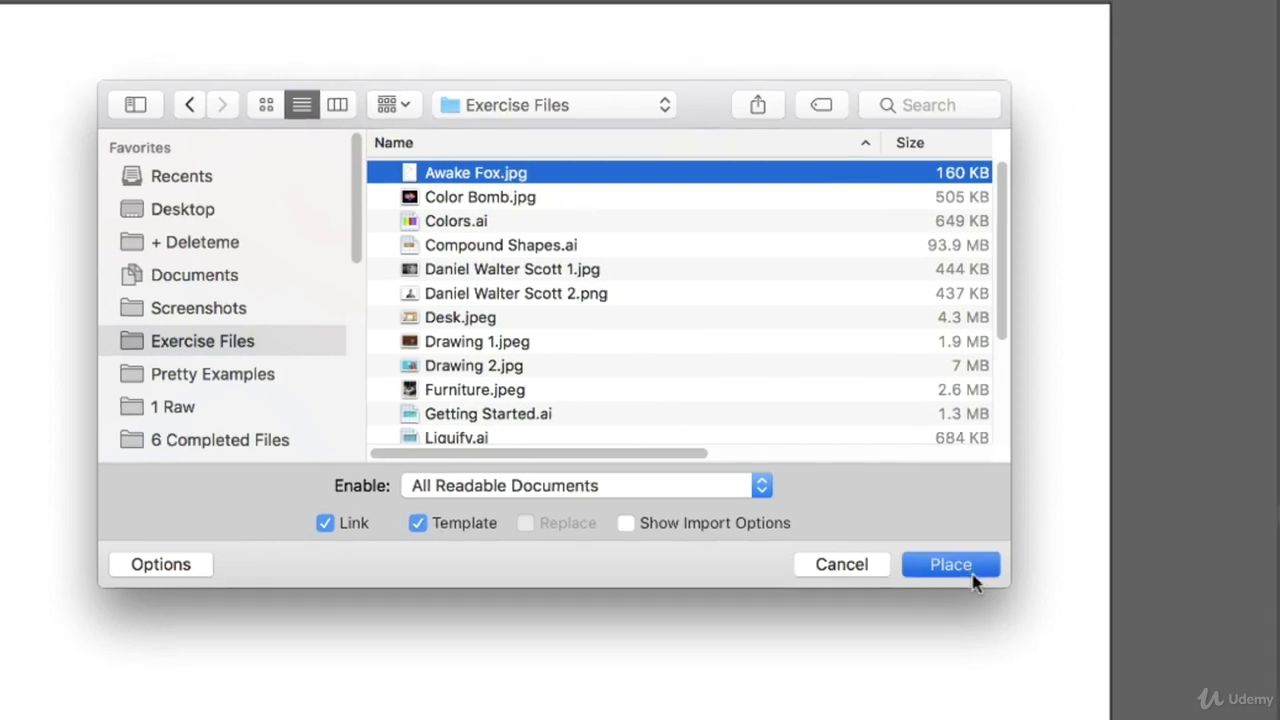
click(985, 570)
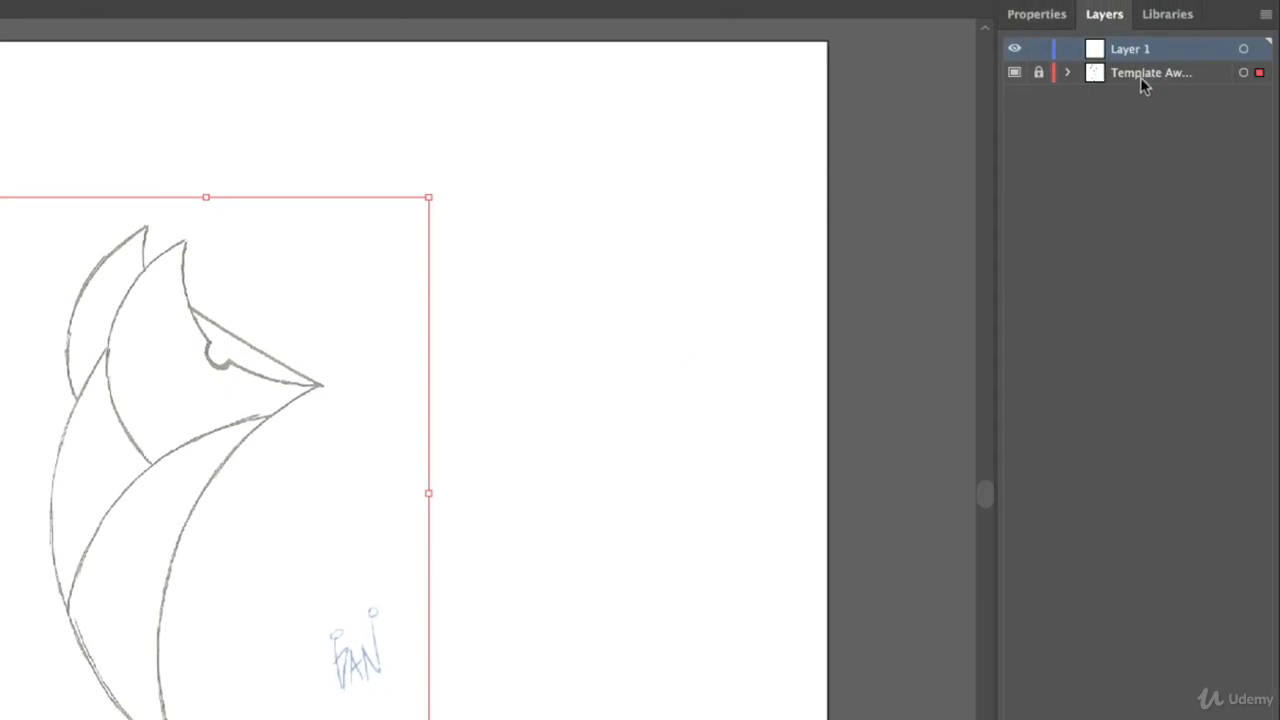
click(435, 361)
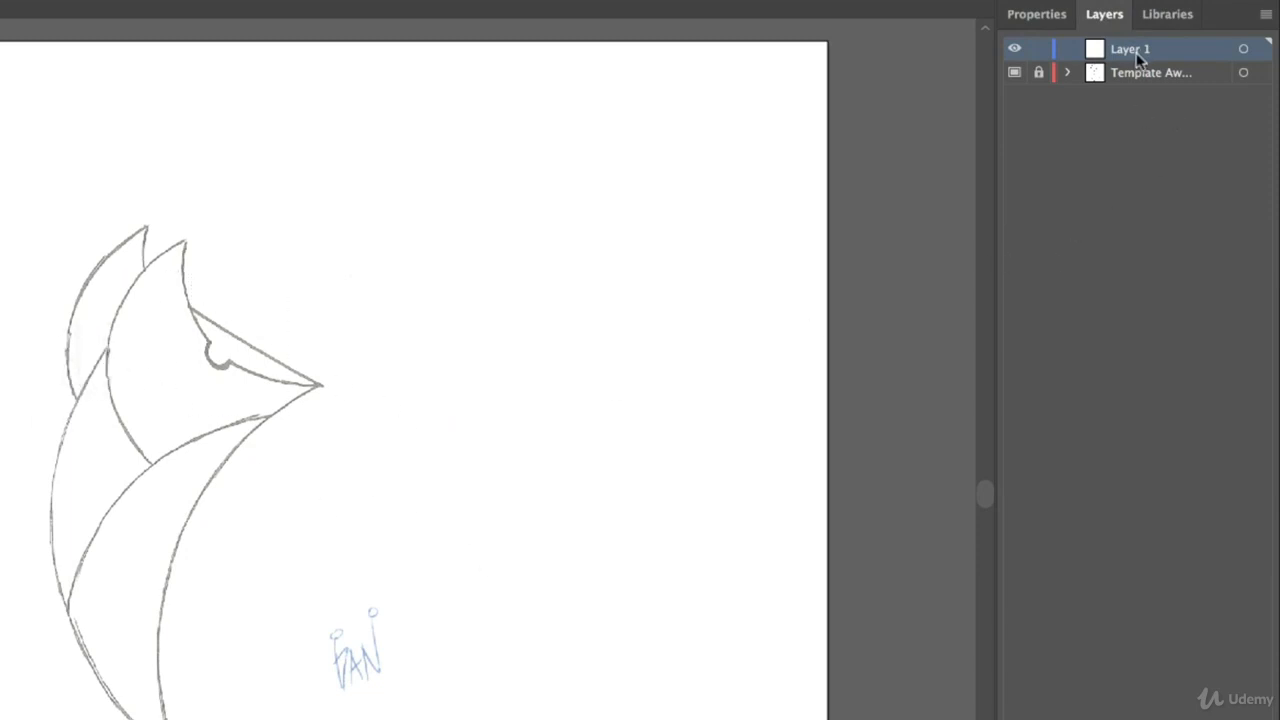
- Draw a three-sided polygon with a radius of 76.3397 pt at the upper left of the fox sketch
click(1040, 16)
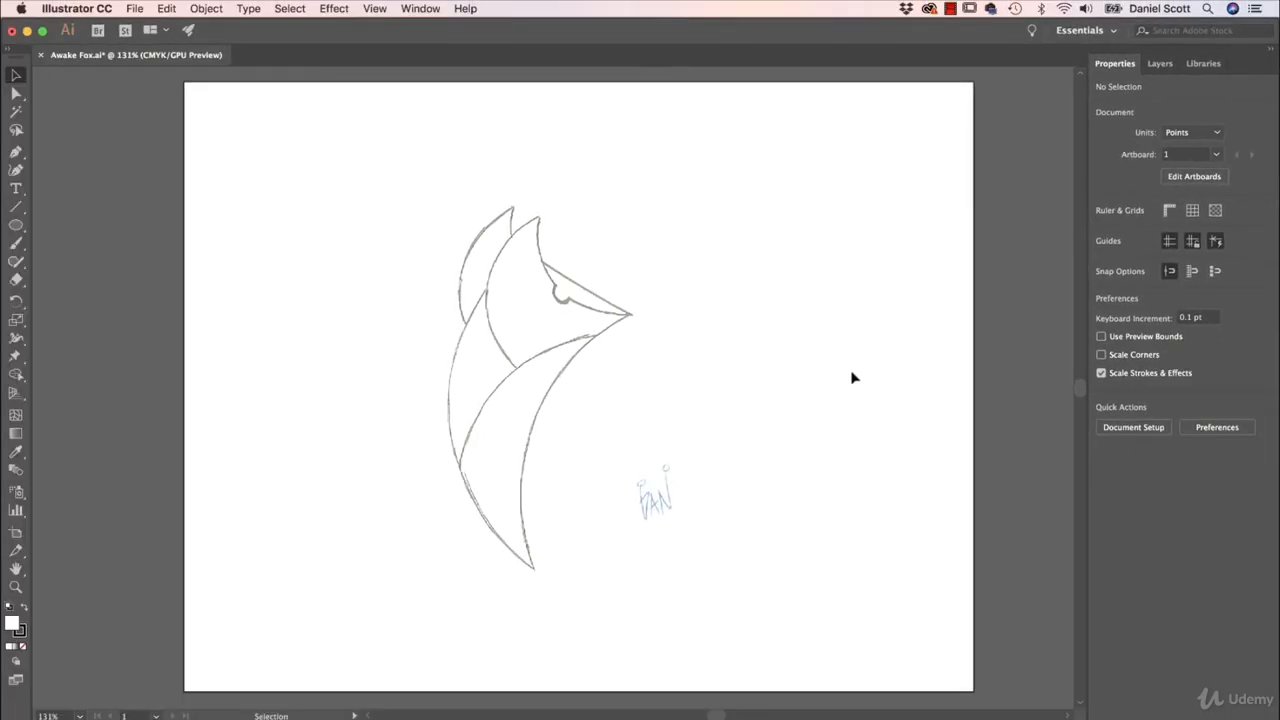
click(16, 225)
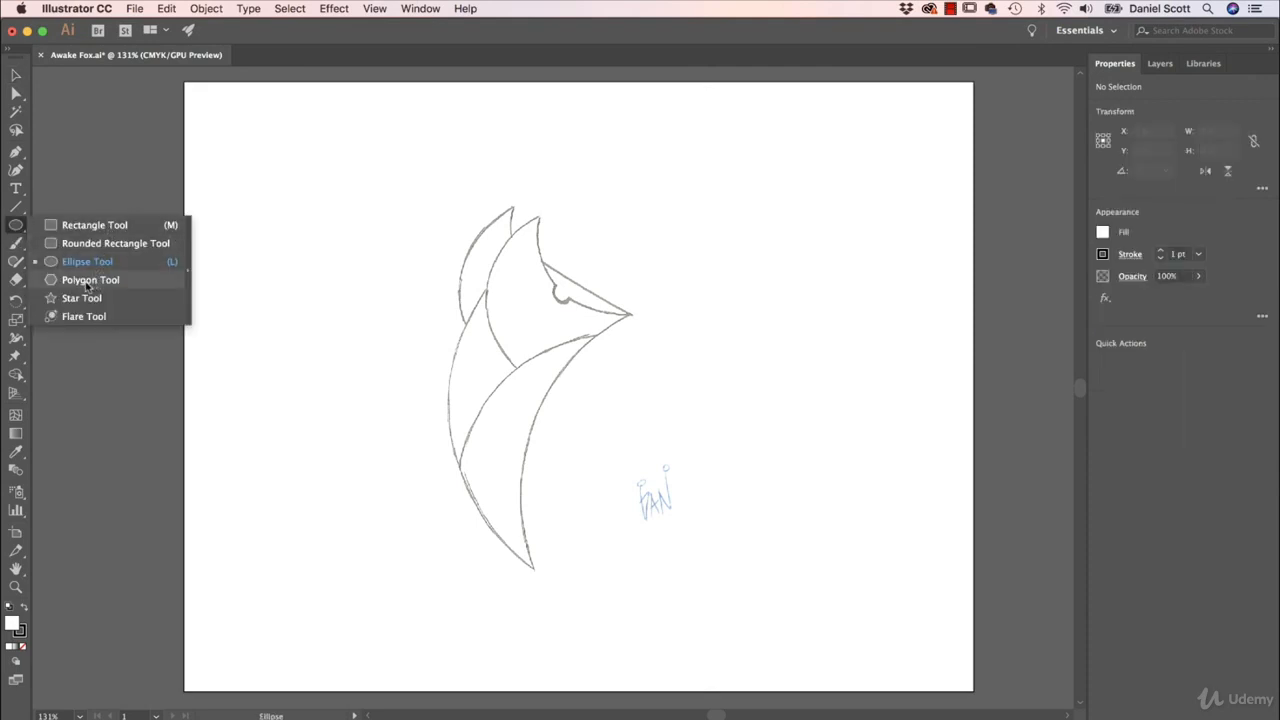
click(78, 281)
click(404, 238)
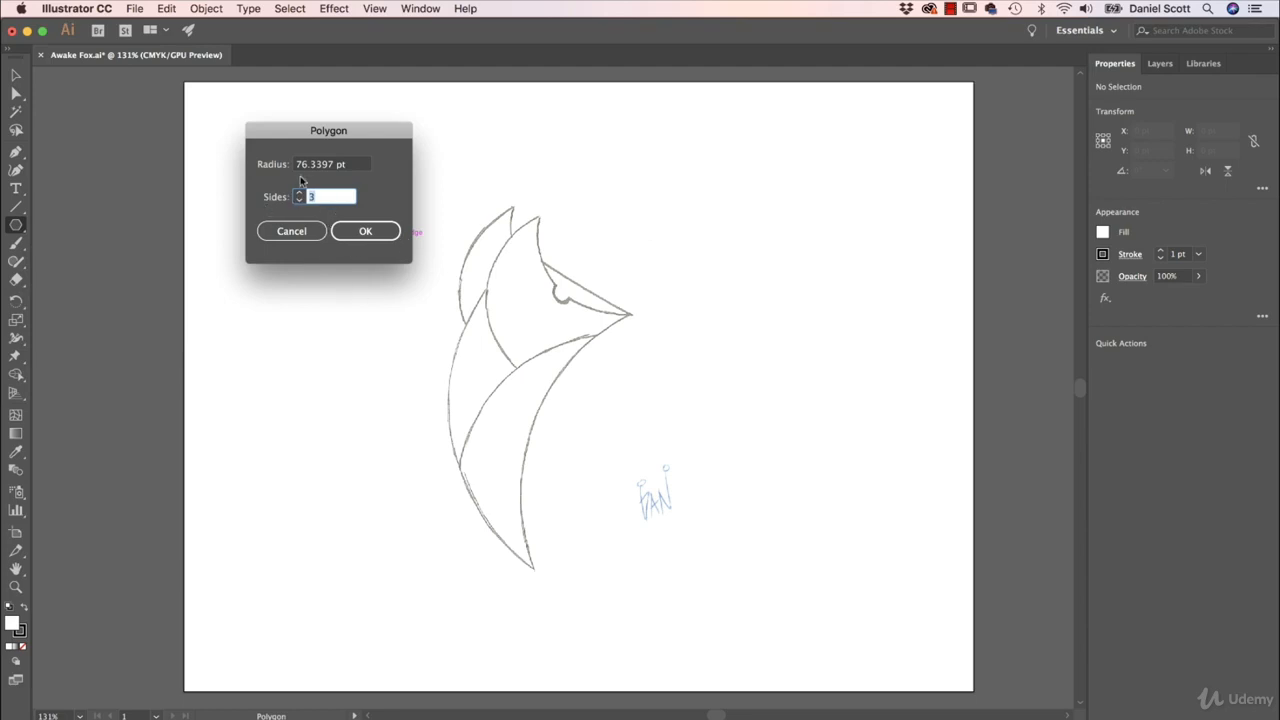
click(366, 232)
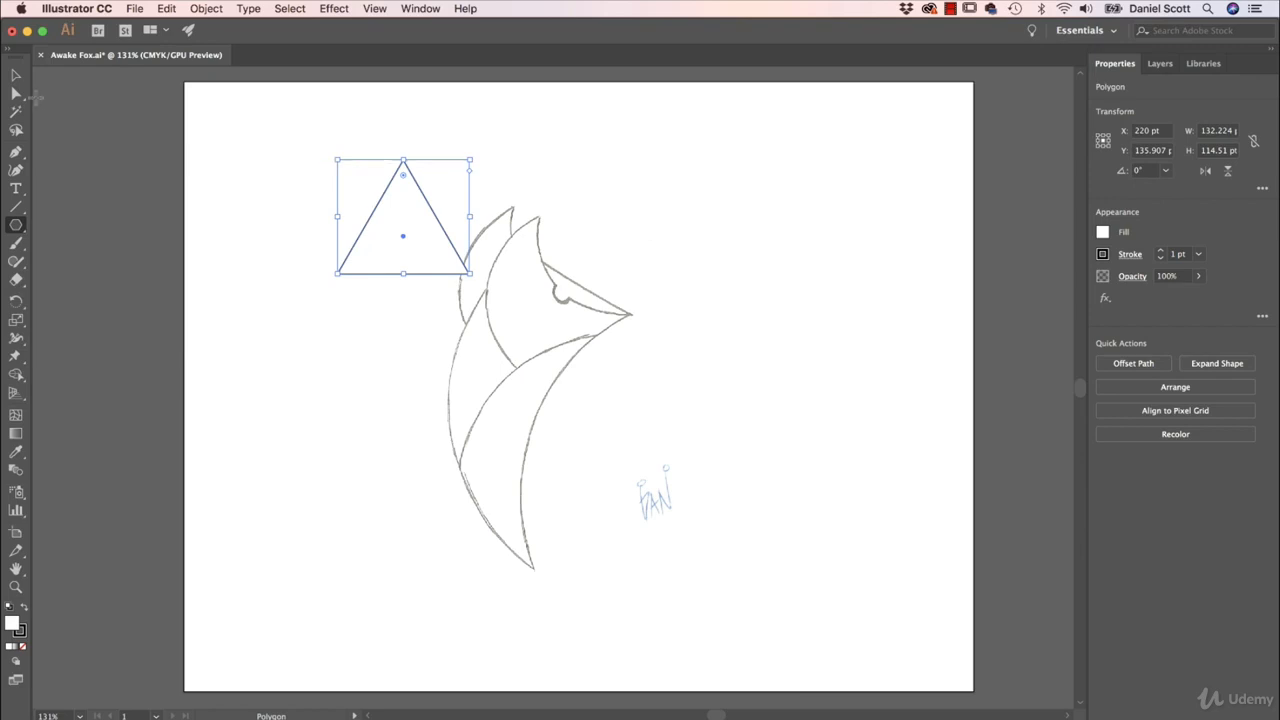
- Enlarge the triangle proportionally to about 150 x 130 pt and rotate it to 270° so it points right
click(15, 75)
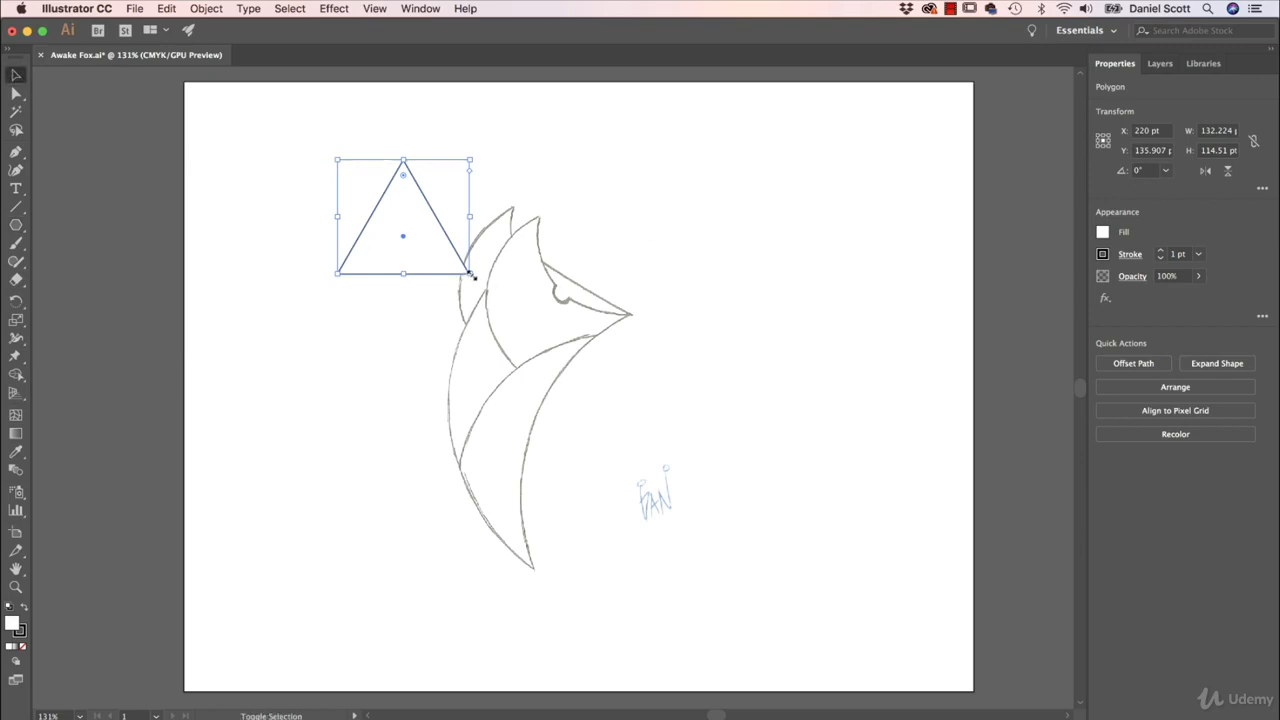
mouse_move(471, 276)
mouse_down()
mouse_move(691, 420)
mouse_move(488, 290)
mouse_up()
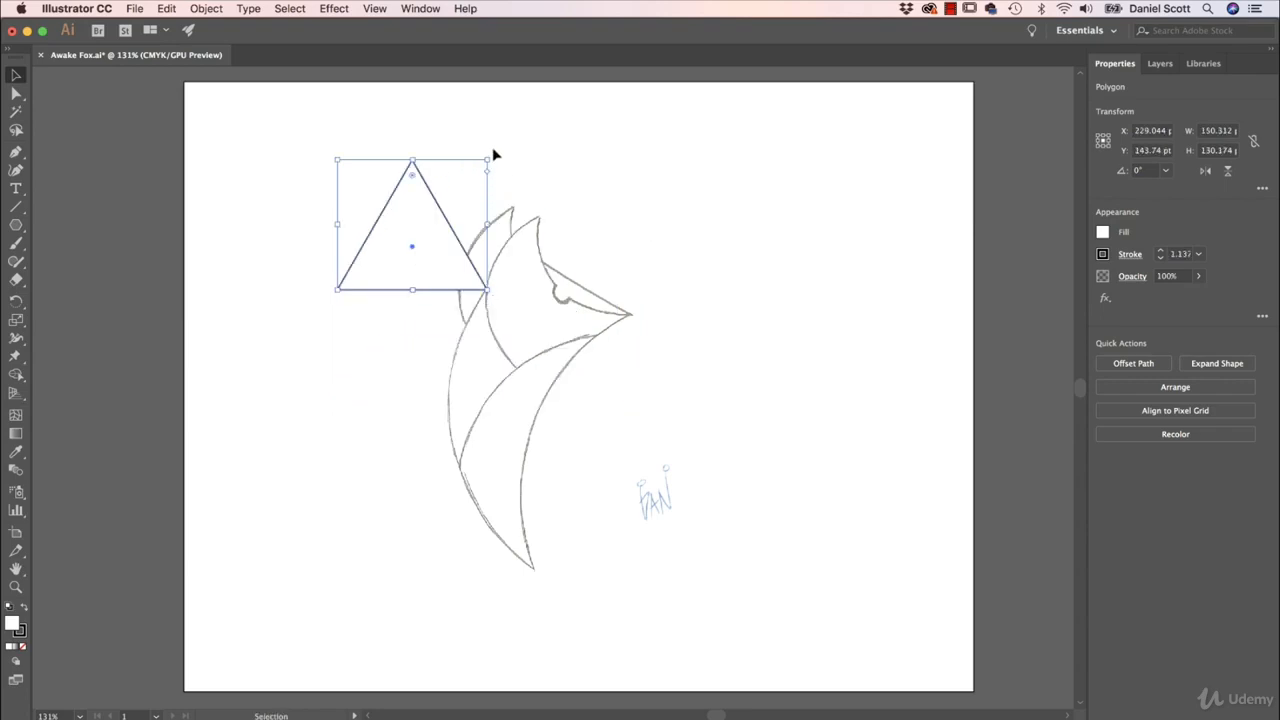
drag(491, 157, 477, 274)
- Move the triangle over the fox's head and nudge it right and down until its tip meets the sketched nose
mouse_move(443, 209)
mouse_down()
mouse_move(558, 283)
mouse_move(632, 281)
mouse_move(571, 277)
mouse_move(641, 288)
mouse_move(603, 294)
mouse_move(626, 329)
mouse_move(606, 297)
mouse_move(609, 311)
mouse_move(568, 318)
mouse_move(514, 306)
mouse_move(585, 287)
mouse_up()
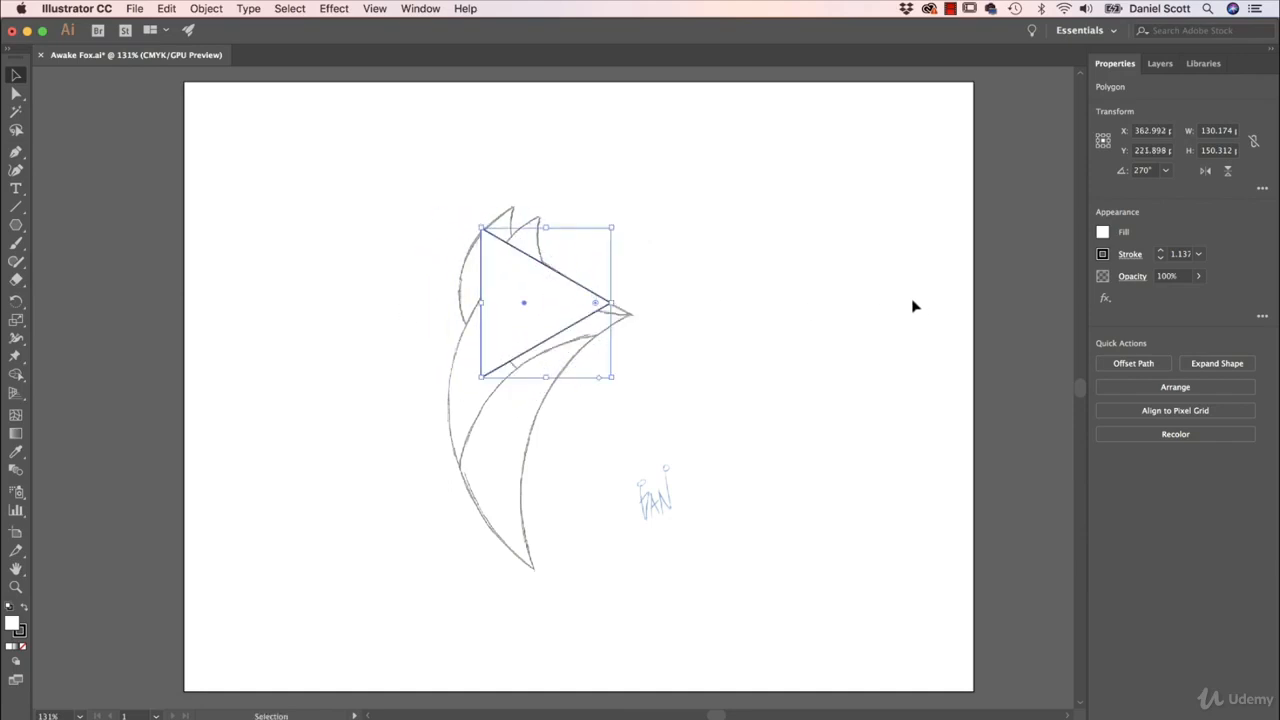
key(Right)
key(Right)
key(Right)
key(Right)
key(Down)
key(Down)
key(Down)
key(Down)
key(shift+Right)
key(shift+Right)
key(shift+Right)
key(shift+Down)
key(shift+Down)
key(shift+Down)
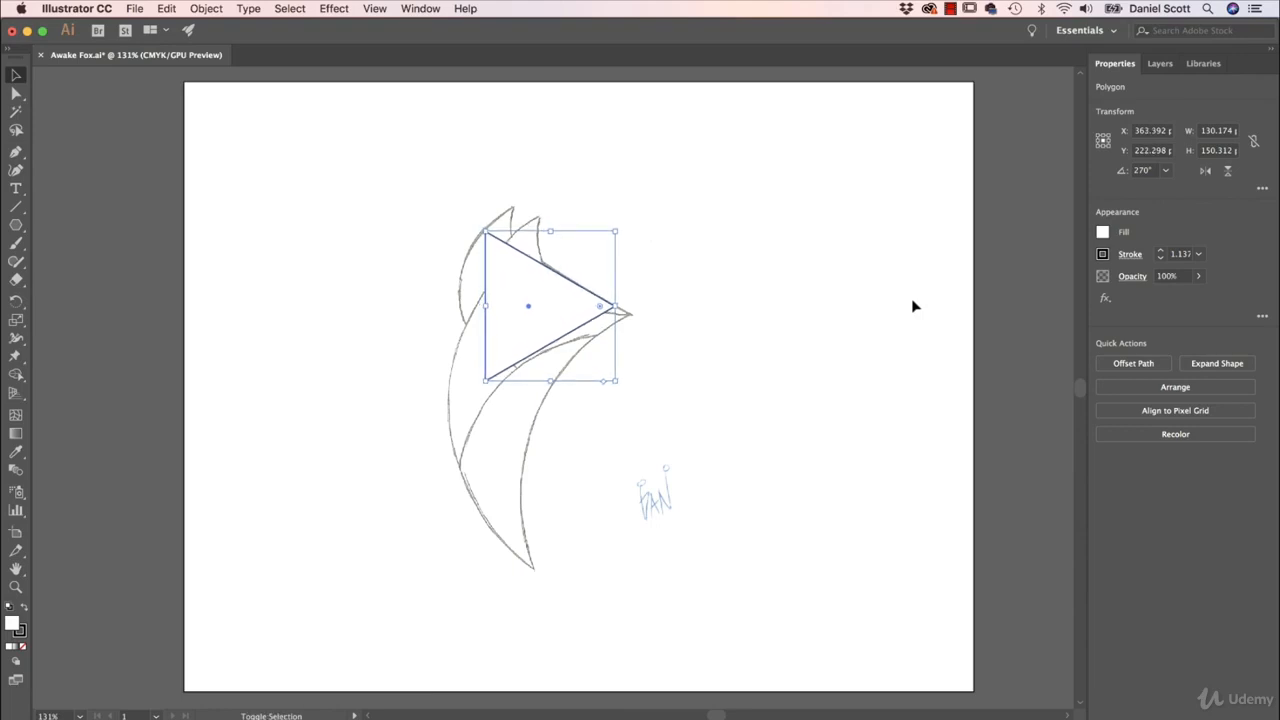
key(shift+Right)
key(shift+Right)
key(shift+Right)
key(shift+Right)
key(shift+Down)
key(shift+Down)
key(shift+Down)
key(shift+Down)
key(Right)
key(Right)
key(Right)
key(Right)
key(Right)
key(Right)
key(Right)
key(Right)
key(Right)
key(Right)
key(Down)
key(Down)
key(Down)
key(Down)
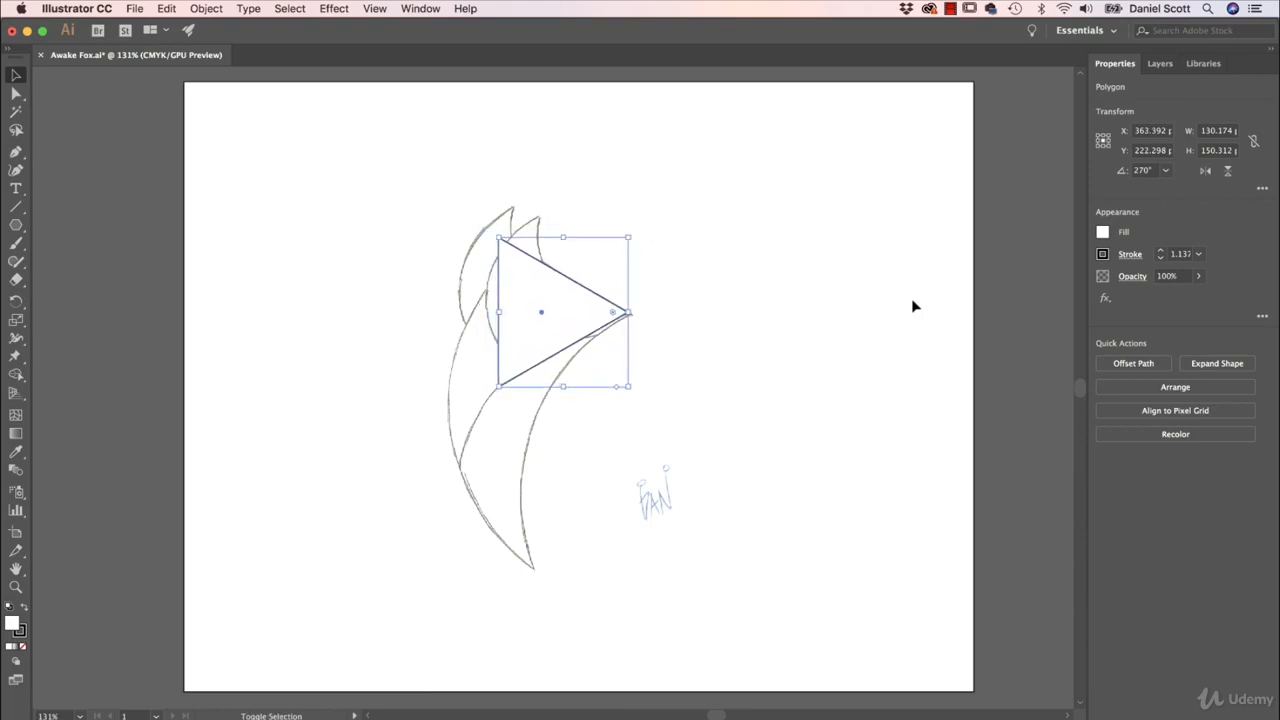
key(Down)
key(Up)
key(Up)
key(Up)
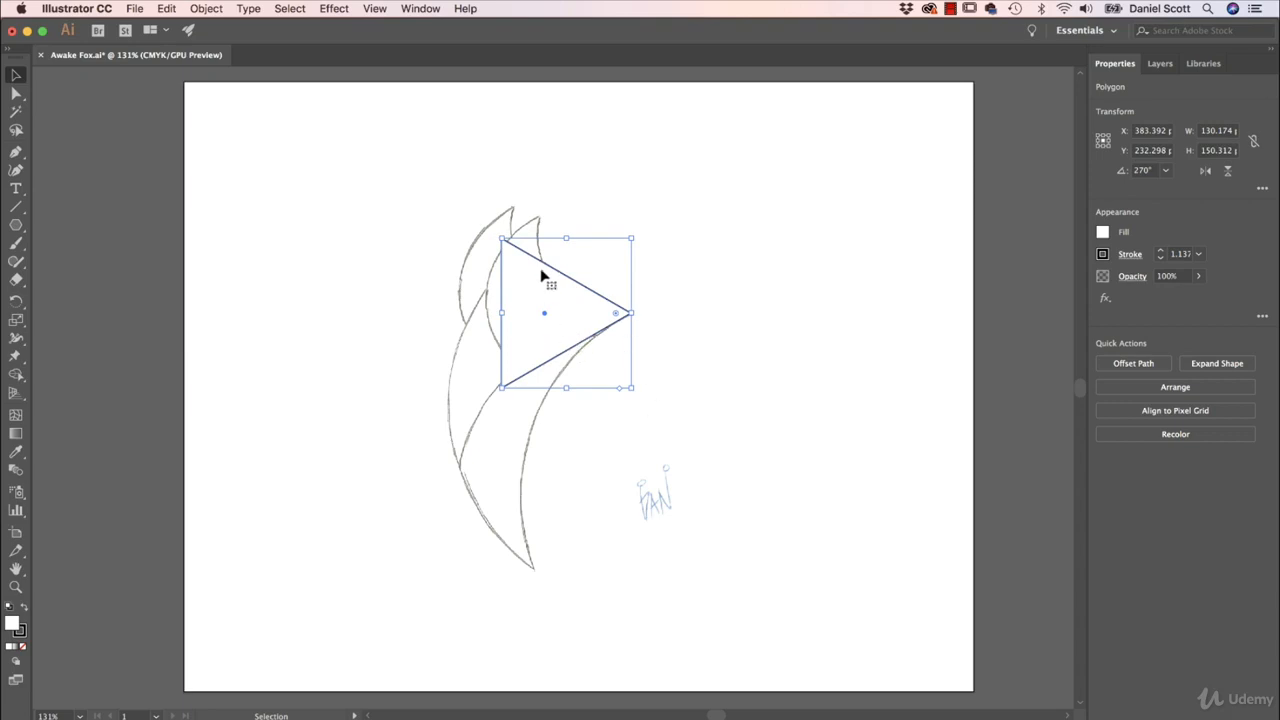
- Set the triangle's fill to none, keeping its black stroke, and deselect it
click(1103, 255)
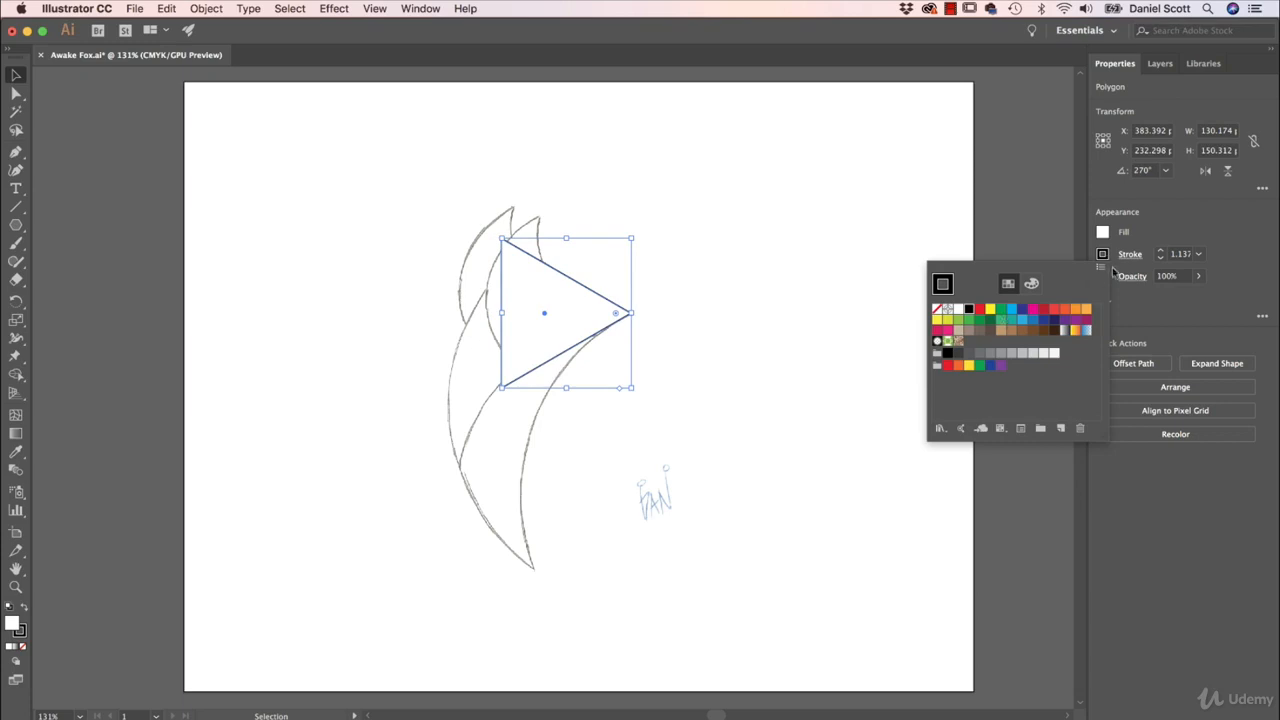
click(1101, 240)
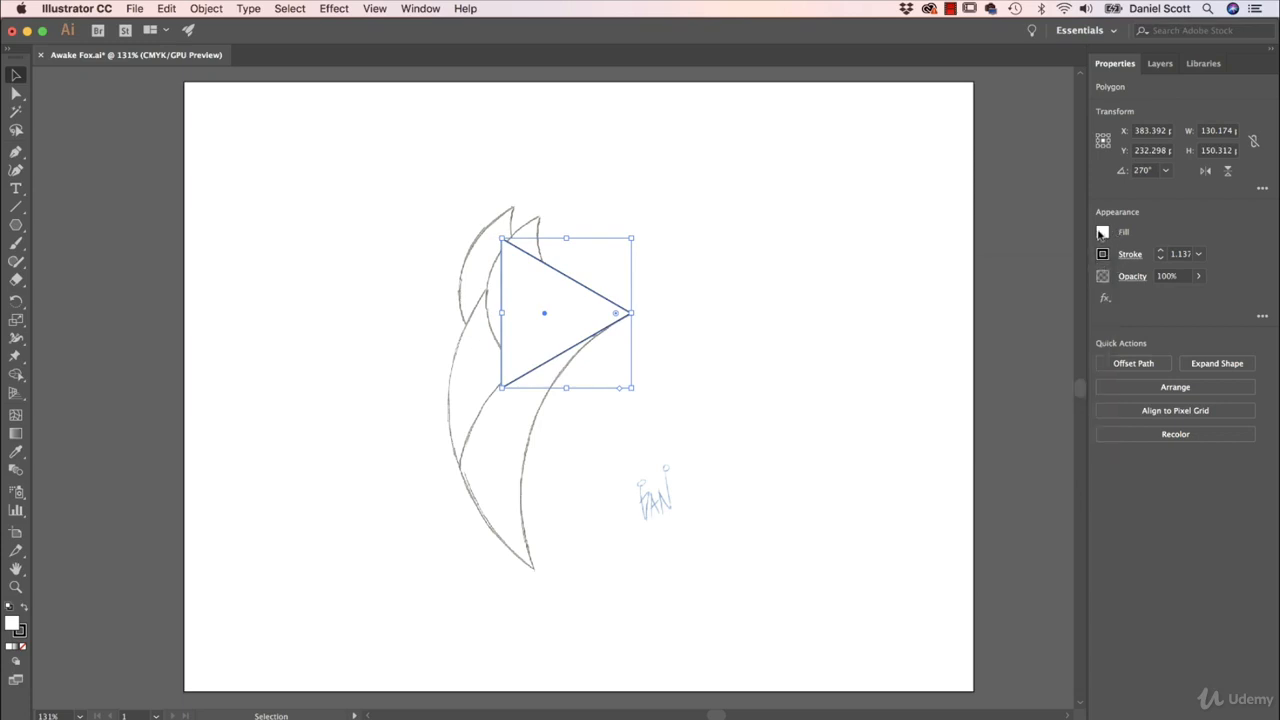
click(1102, 233)
click(937, 288)
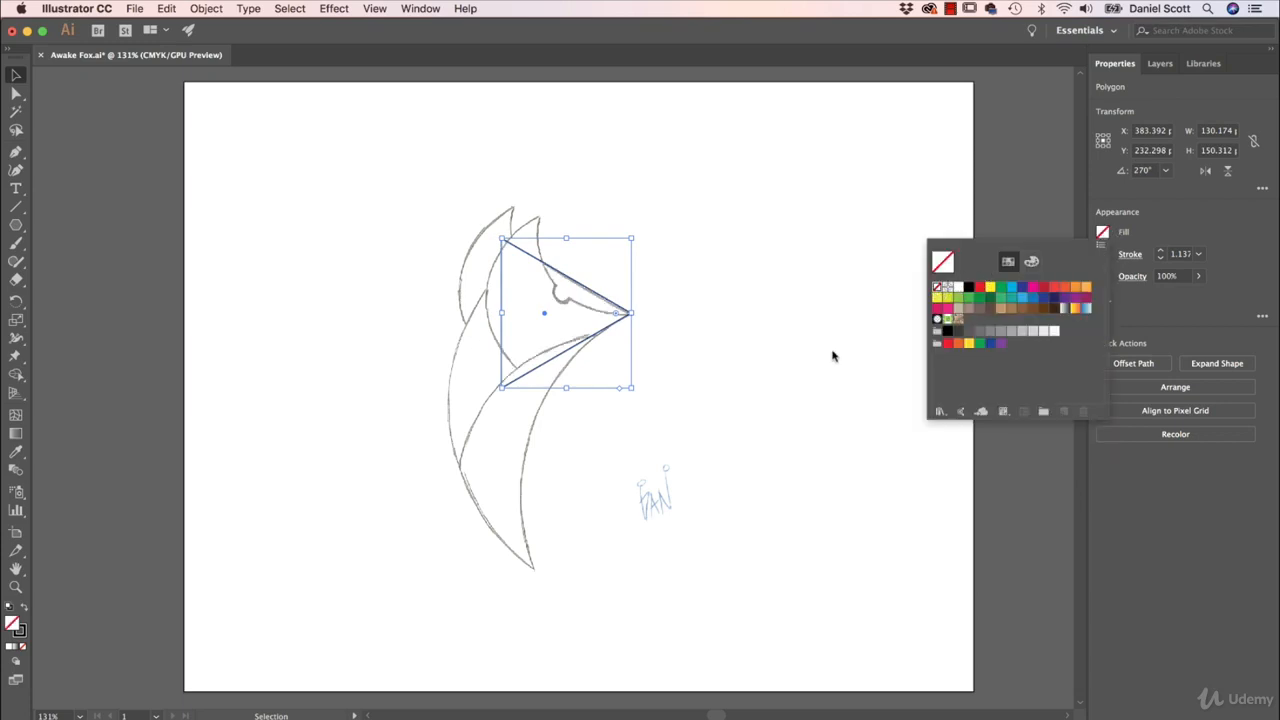
click(749, 273)
click(768, 297)
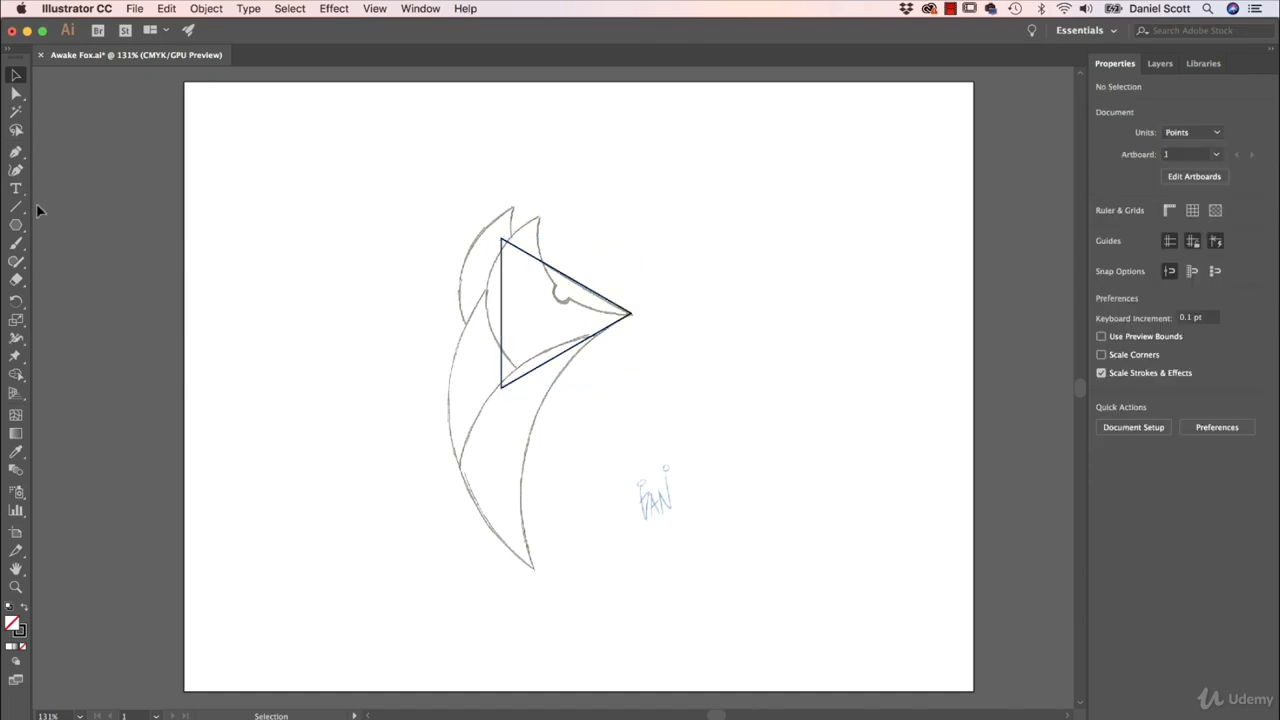
- Draw a circle about 209 pt in diameter with the Ellipse tool to the right of the fox's head
click(17, 227)
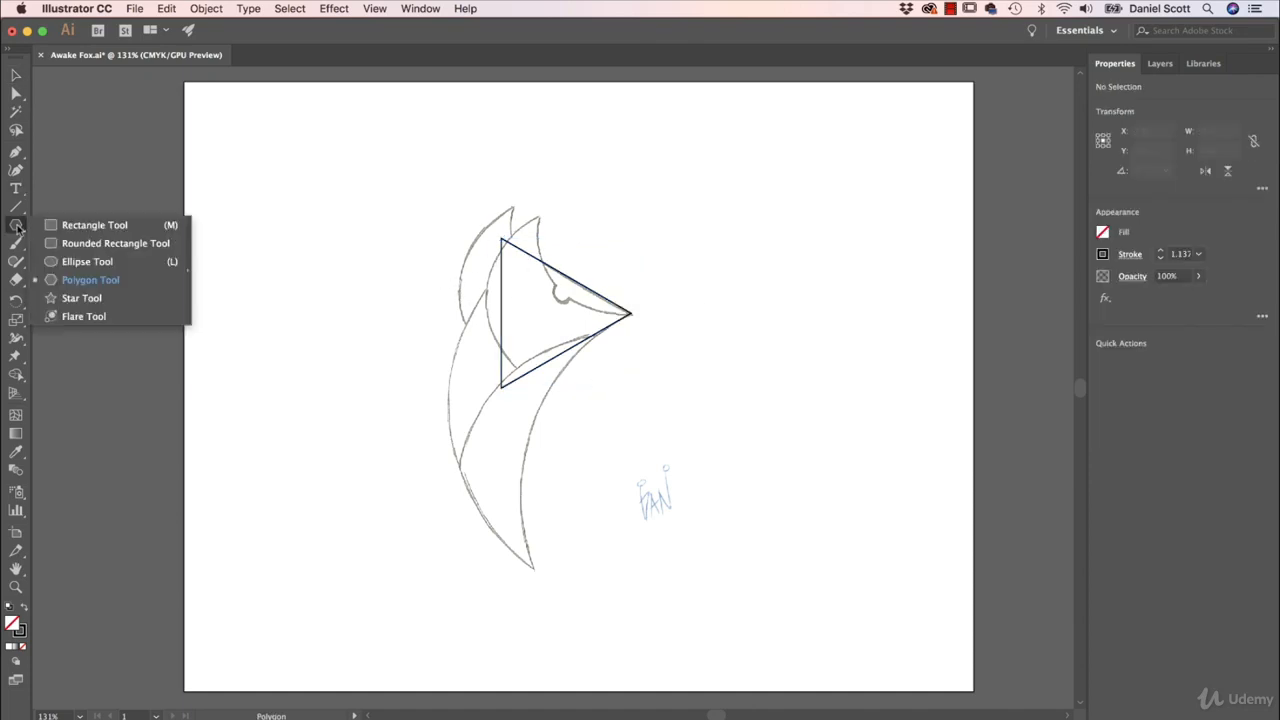
click(72, 262)
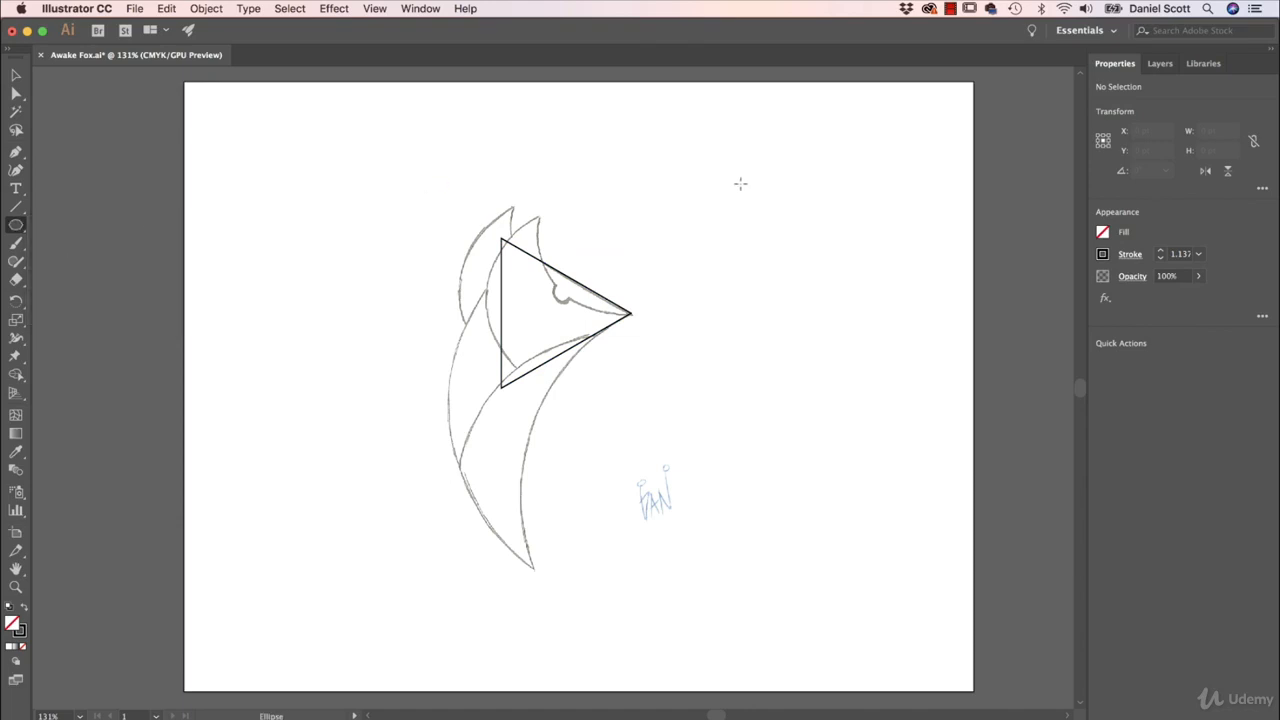
drag(642, 154, 815, 364)
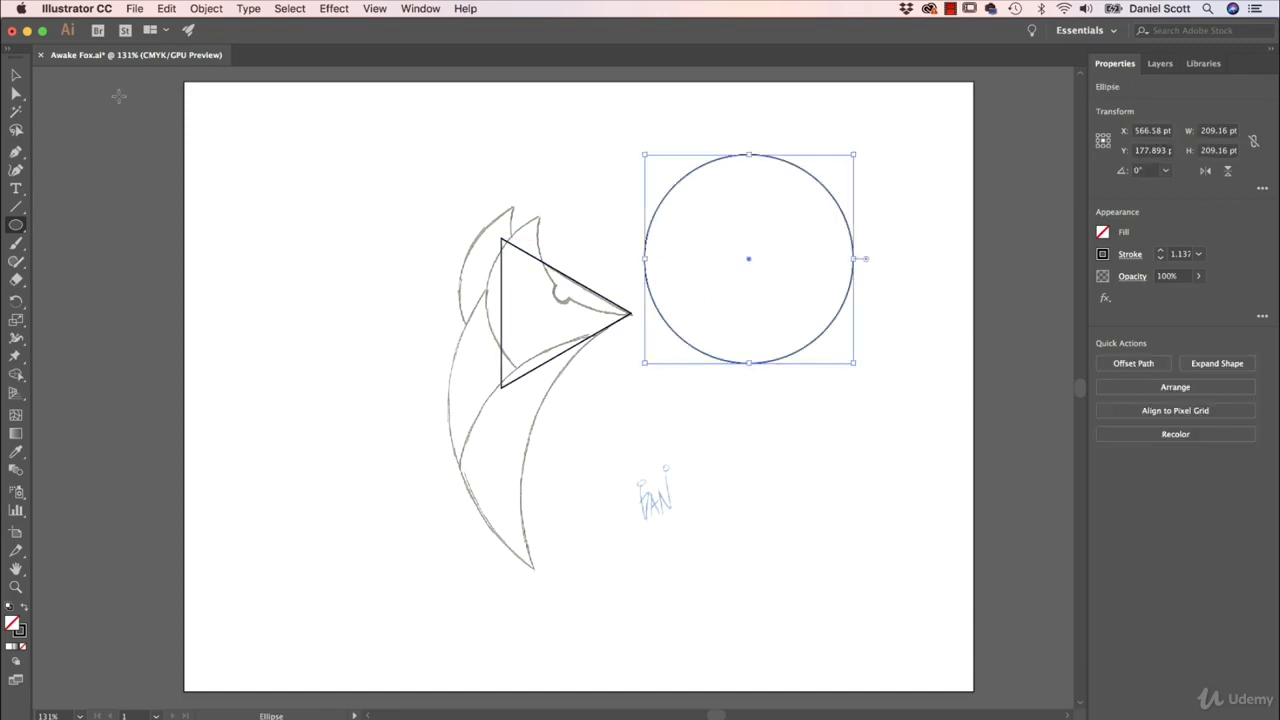
- Move the circle over the fox's head, scale it to about 189 pt in diameter and nudge it onto the sketched back of the head
click(16, 75)
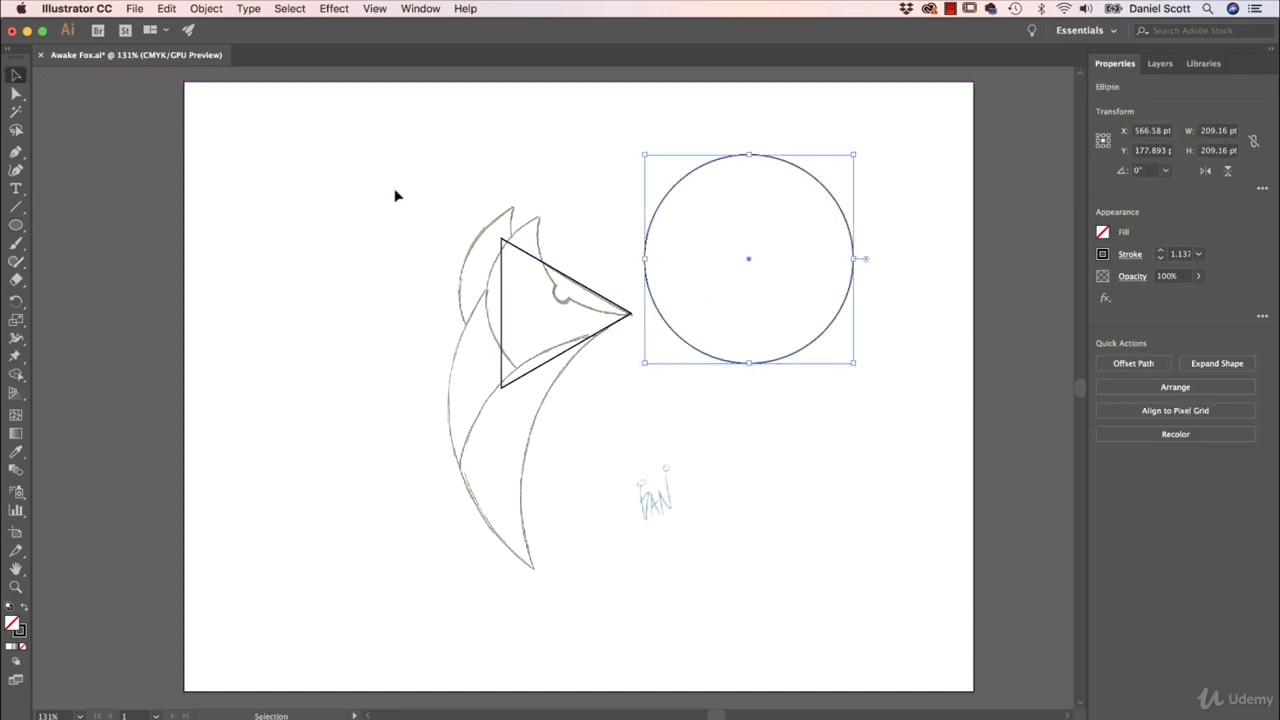
click(777, 219)
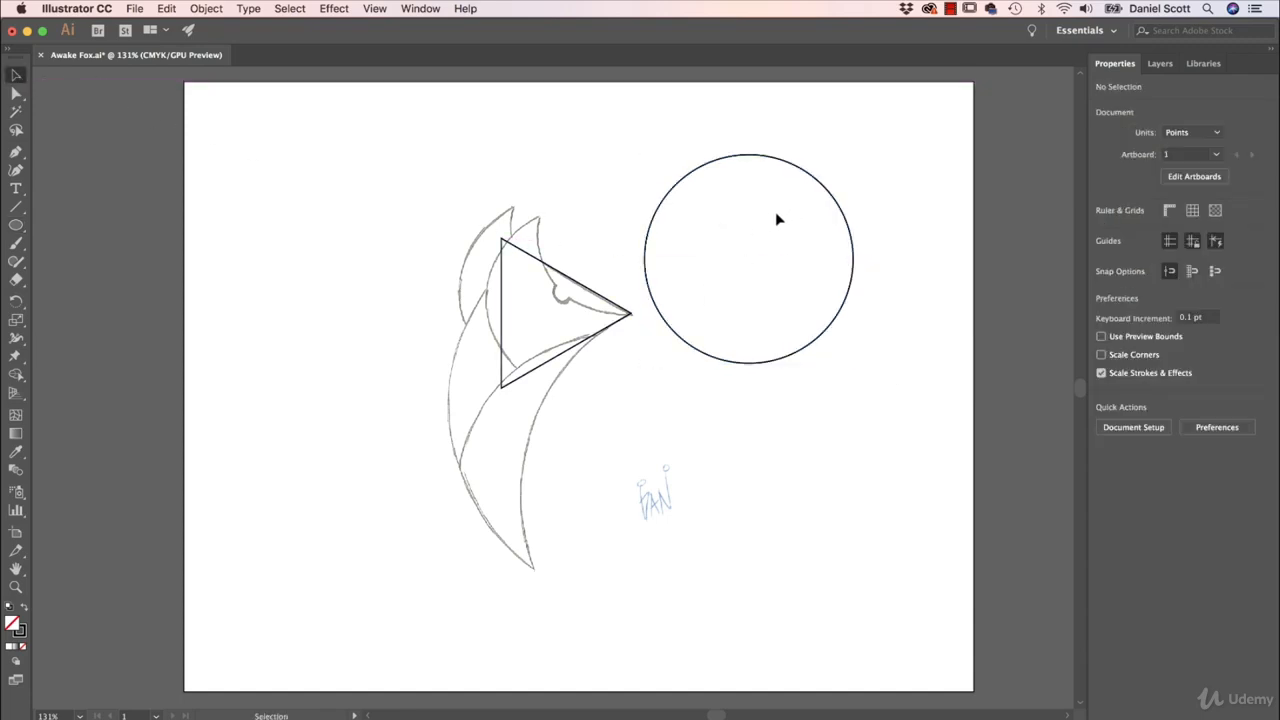
click(829, 192)
drag(829, 193, 671, 235)
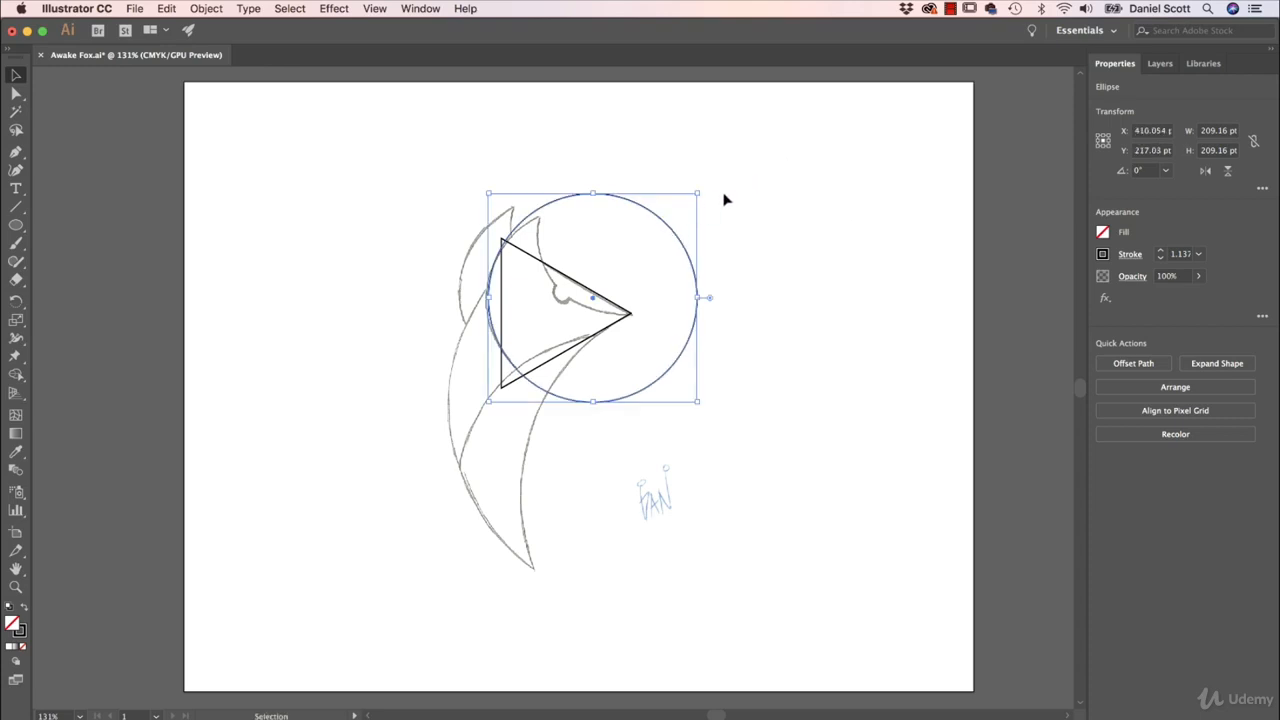
drag(699, 194, 659, 246)
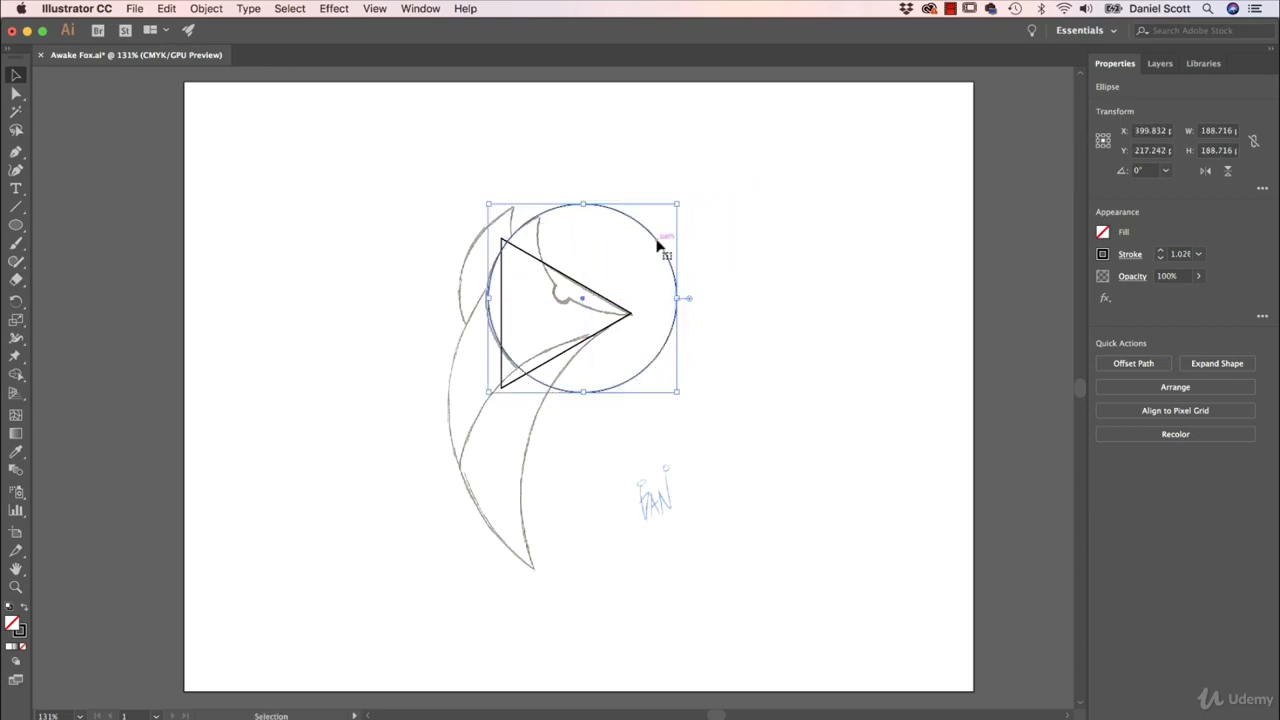
key(Left)
key(Down)
key(Down)
key(Left)
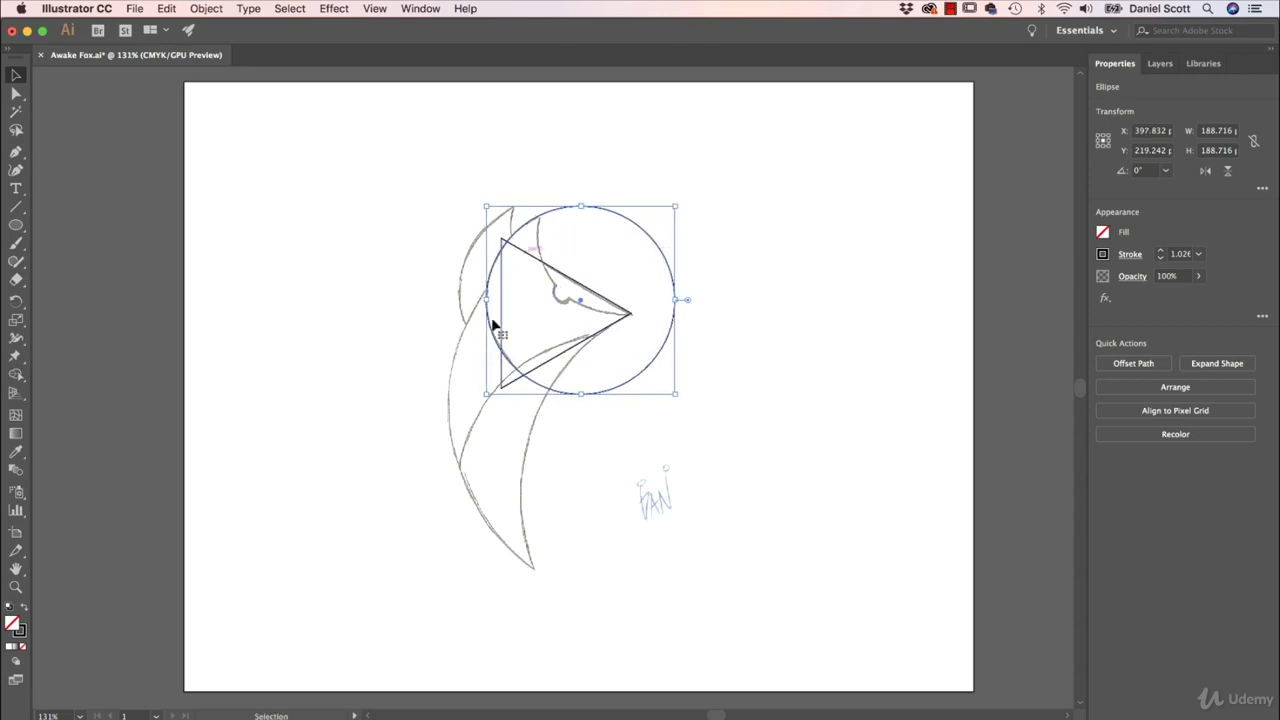
- Duplicate the circle above the fox's snout and scale the copy proportionally to about 150 pt in diameter
drag(620, 384, 699, 279)
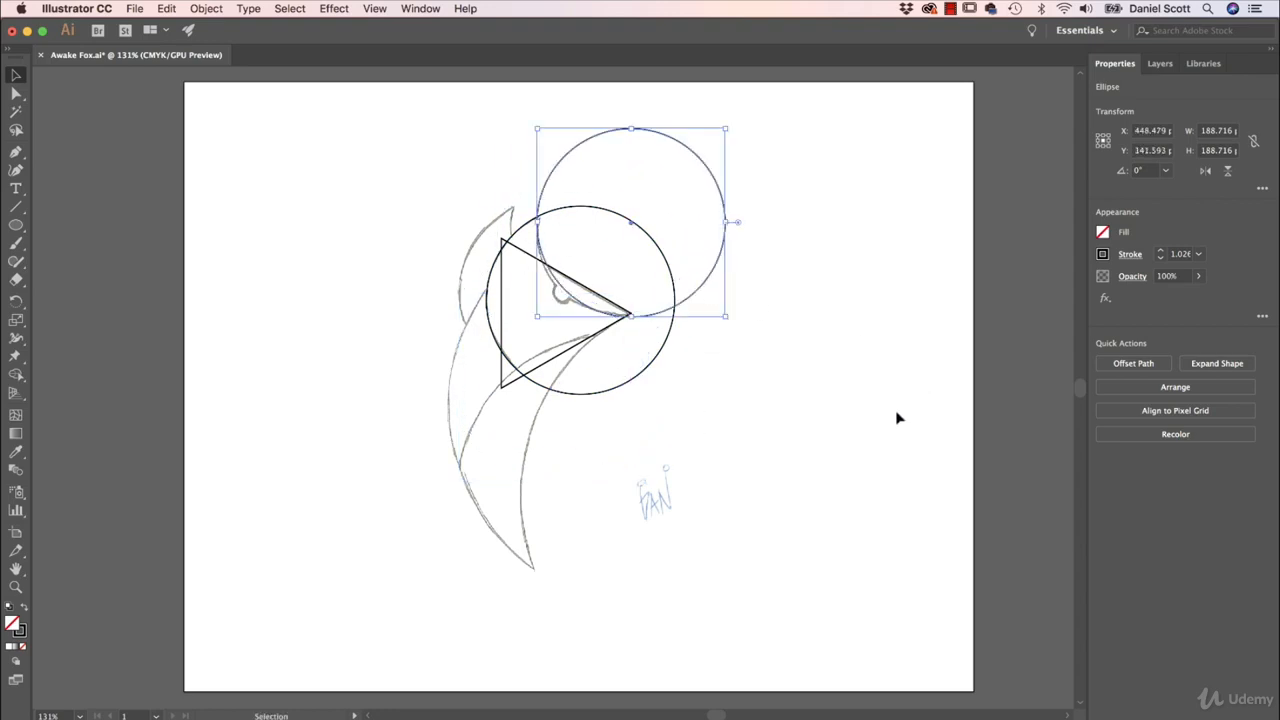
drag(727, 127, 711, 143)
drag(714, 236, 716, 241)
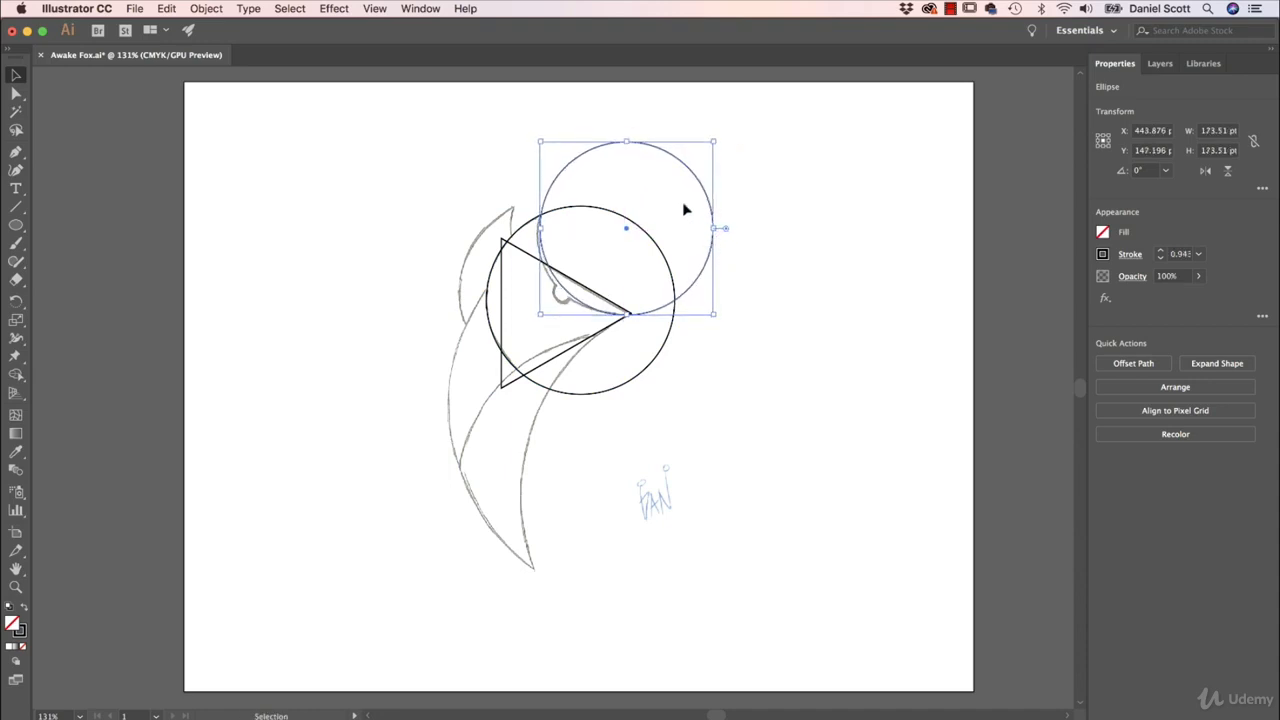
drag(713, 142, 690, 159)
- Nudge the smaller circle until its lower edge follows the sketched curve from the front ear to the nose
key(Up)
key(Up)
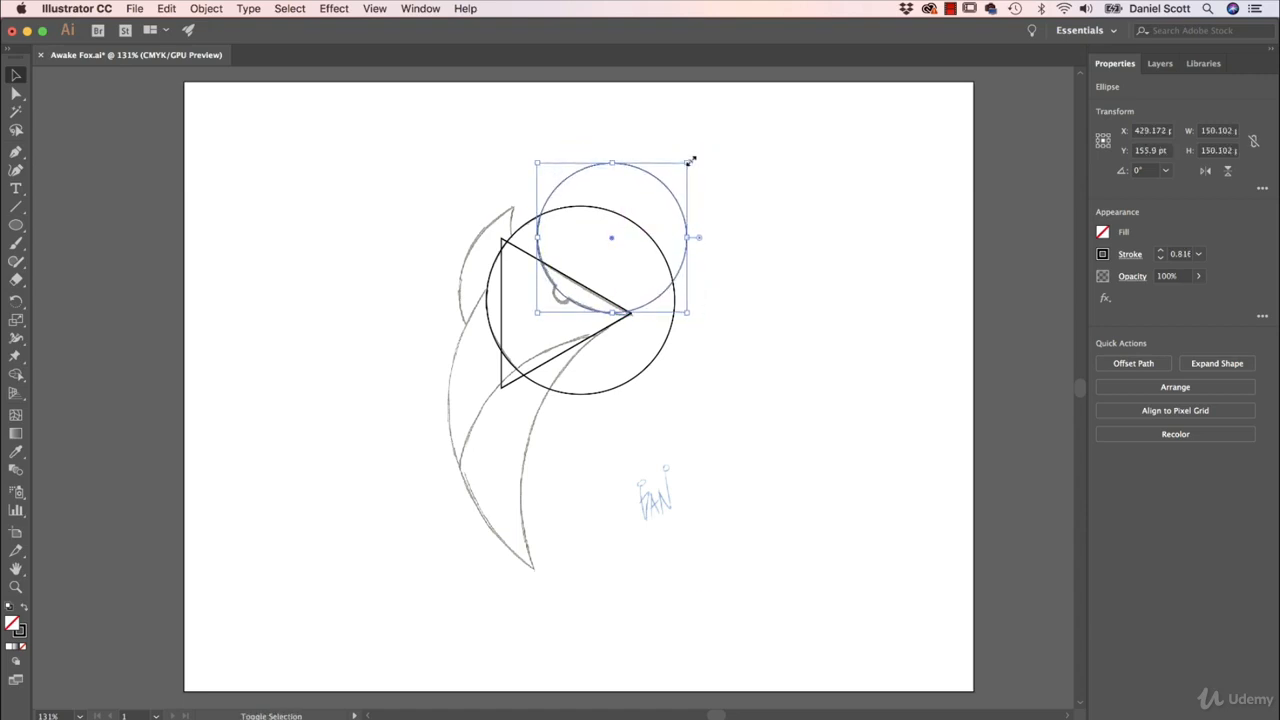
key(Right)
key(Right)
key(Right)
key(Right)
key(Right)
key(Down)
key(Down)
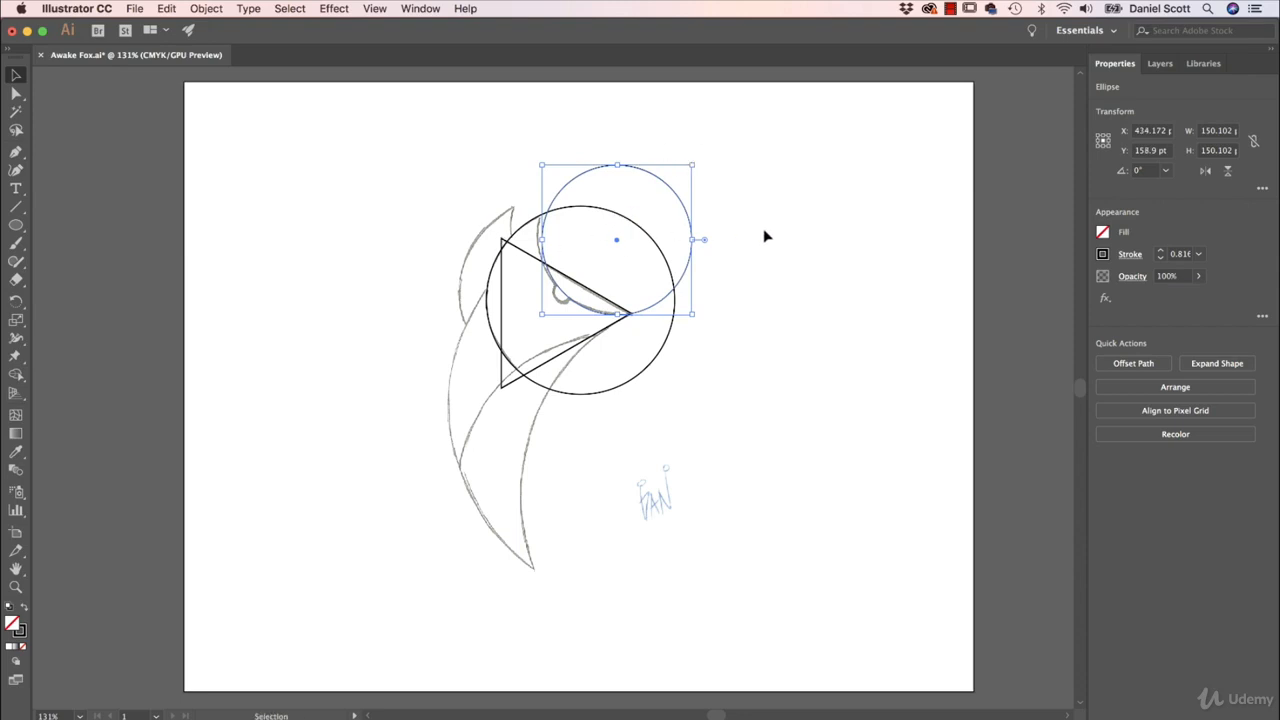
- Select the triangle and both circles and remove the circle areas outside the head with the Shape Builder tool
drag(819, 172, 491, 486)
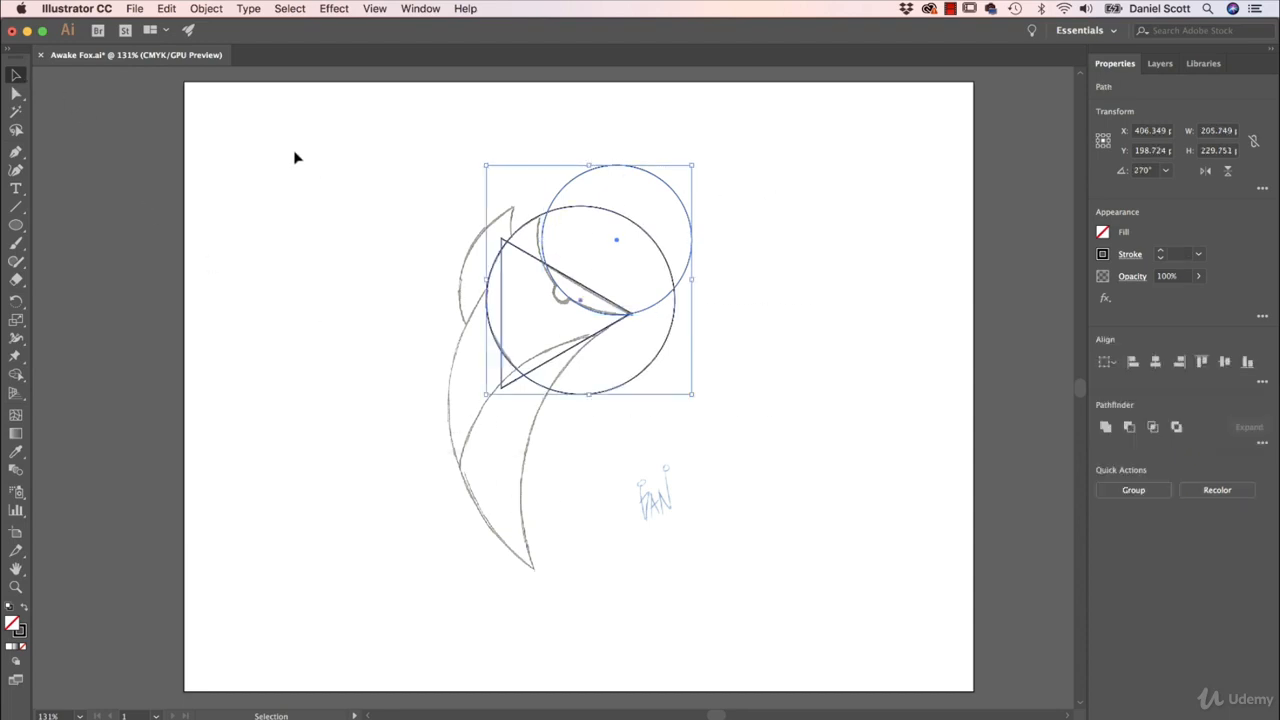
drag(294, 157, 764, 485)
click(16, 376)
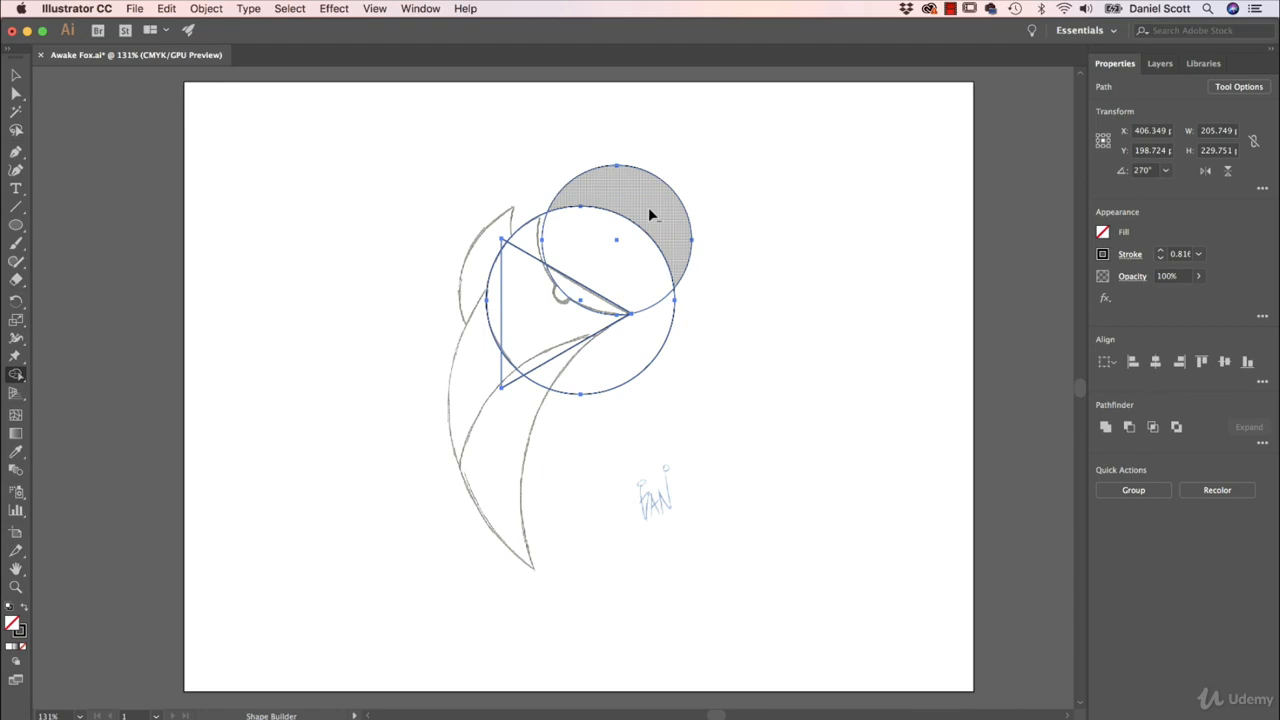
drag(695, 138, 640, 212)
alt+click(663, 347)
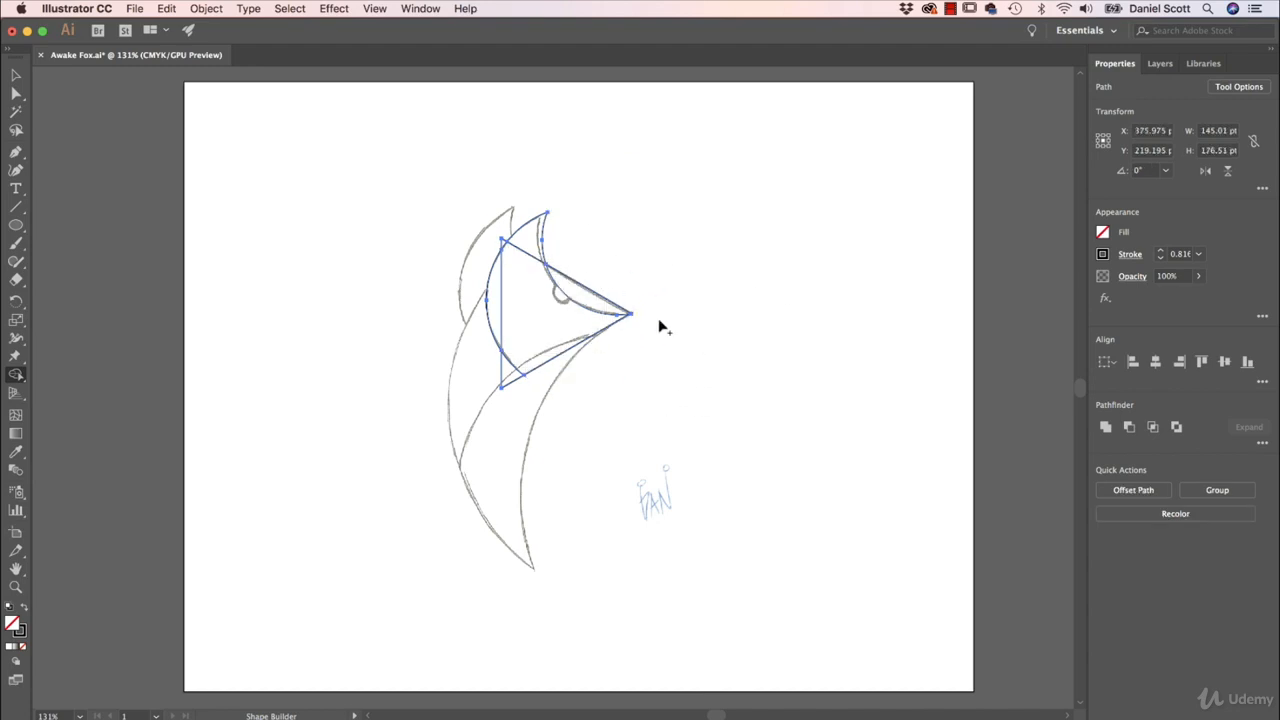
- Merge the head's inner regions into one face shape and remove the leftover triangle corners behind it
click(610, 309)
drag(530, 250, 497, 282)
alt+click(510, 377)
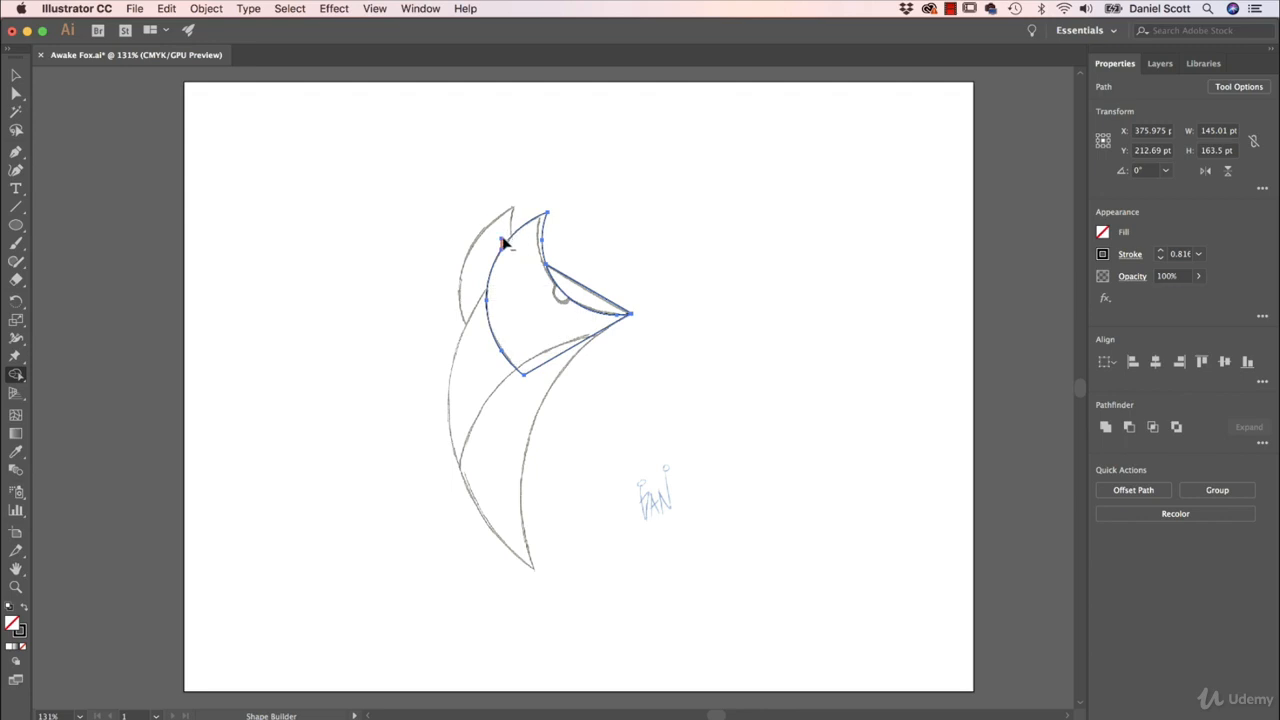
alt+click(500, 263)
- Paste a copy of the head shapes and place it over the sketched rear ear
click(16, 75)
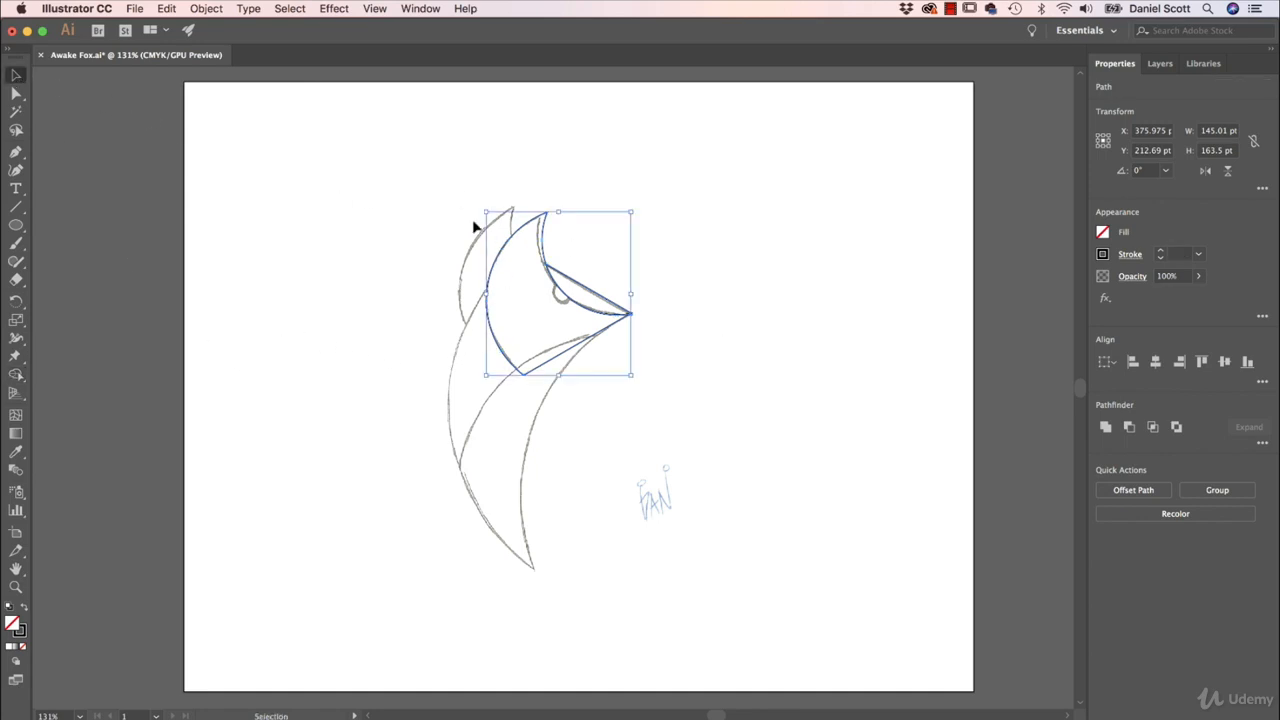
key(super+c)
key(super+v)
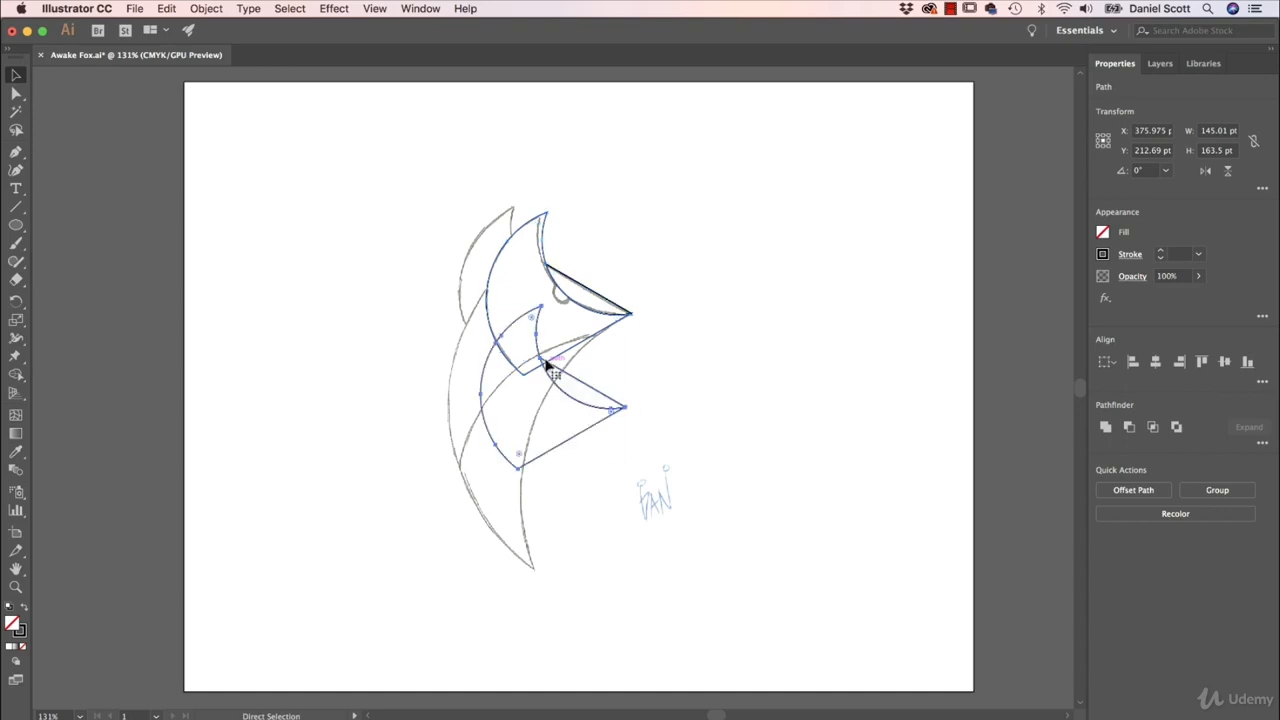
drag(580, 434, 558, 339)
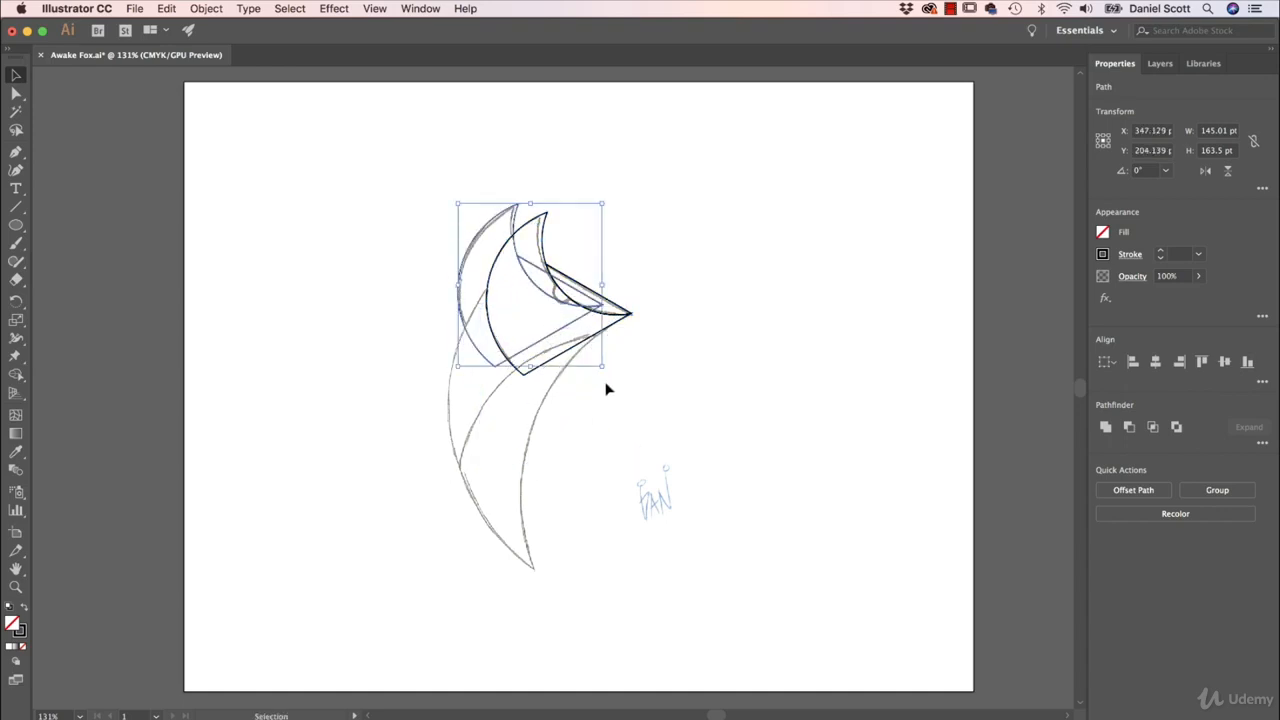
- Rotate the copied head shapes about 3.5° and shift them until they follow the rear ear's outline
mouse_move(609, 375)
mouse_down()
mouse_move(600, 386)
mouse_move(627, 362)
mouse_up()
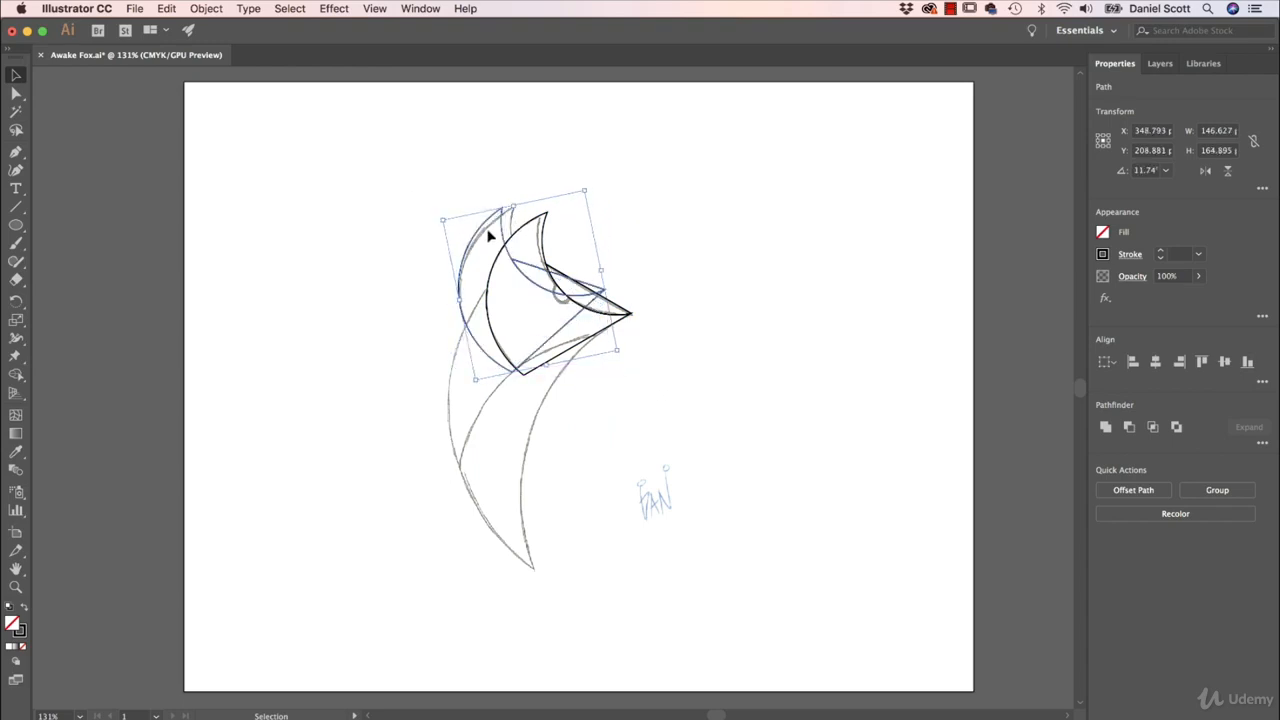
drag(501, 229, 513, 233)
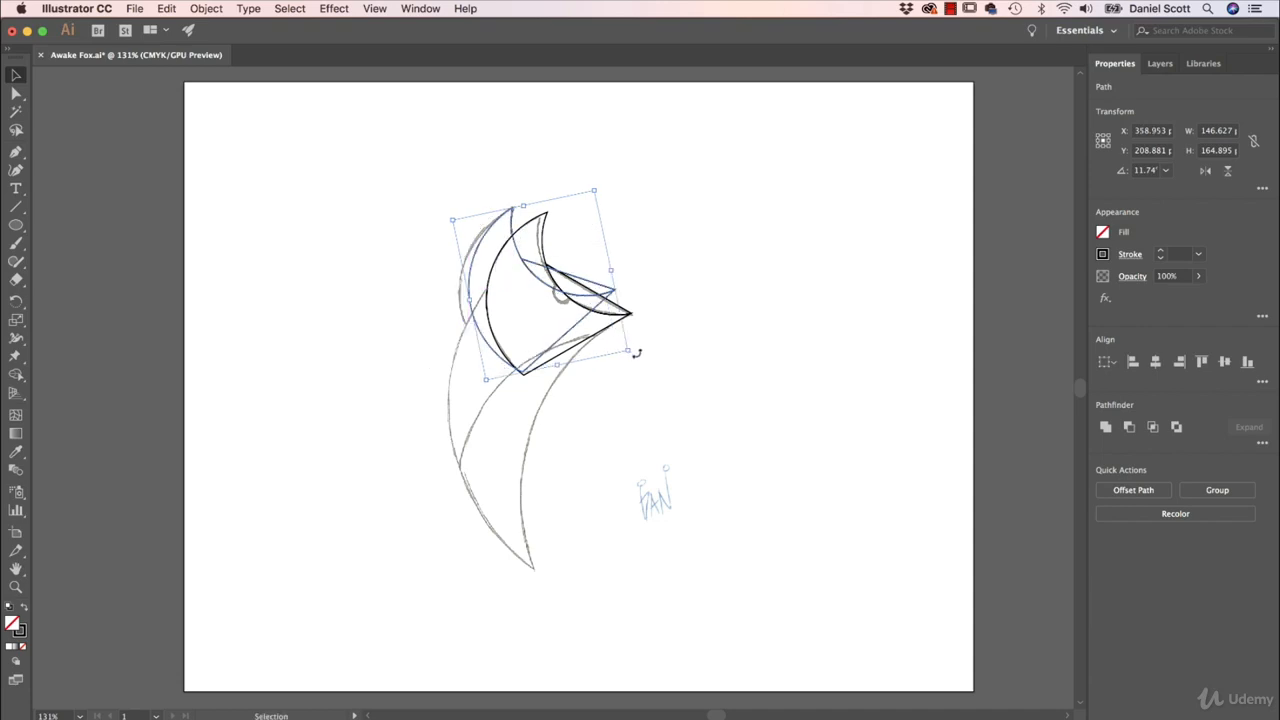
drag(636, 353, 632, 368)
drag(528, 221, 517, 221)
- Select both heads and merge the overlapping pieces inside the front face and the upper snout with the Shape Builder tool
drag(323, 172, 734, 386)
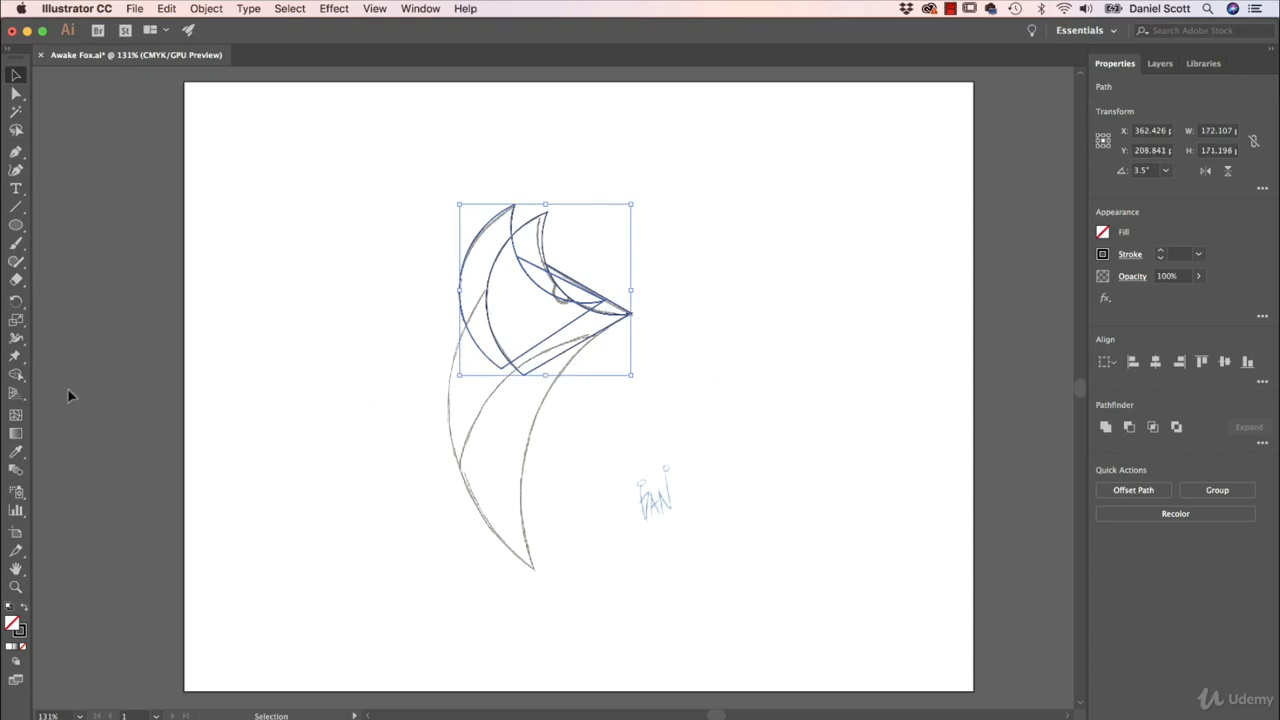
click(16, 374)
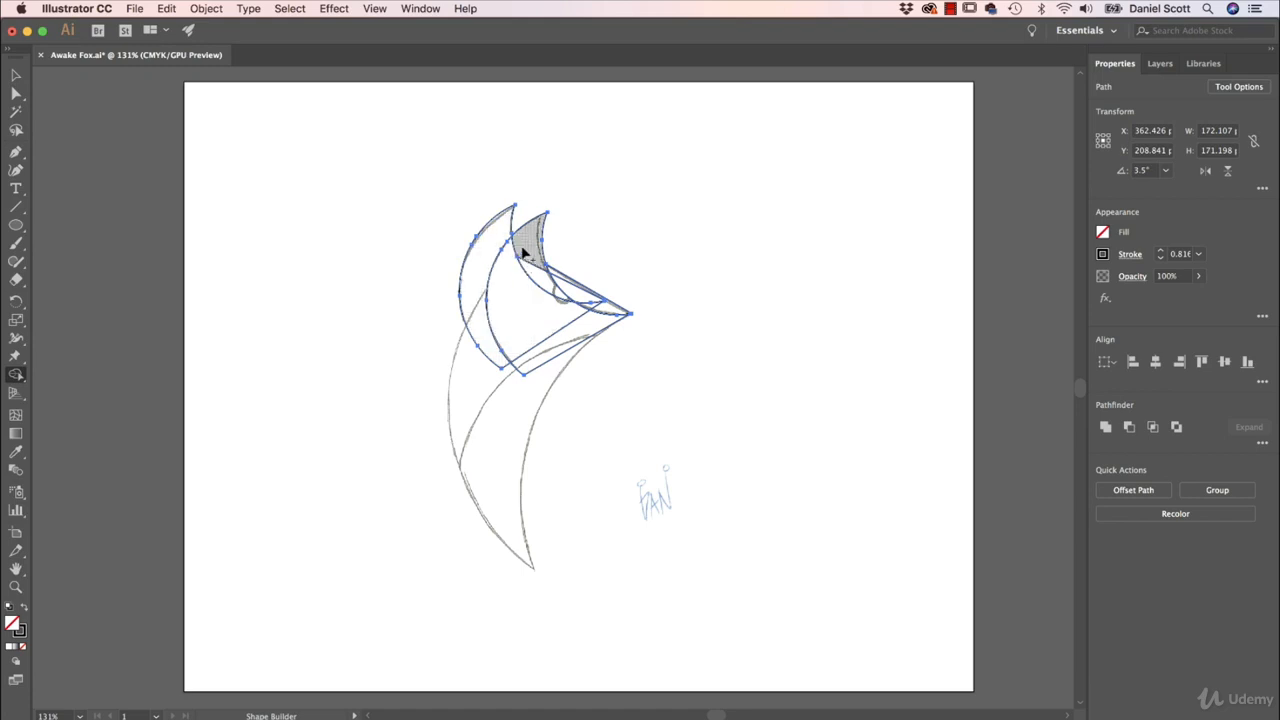
drag(523, 250, 514, 276)
drag(563, 331, 578, 325)
key(super+equal)
key(super+equal)
key(super+equal)
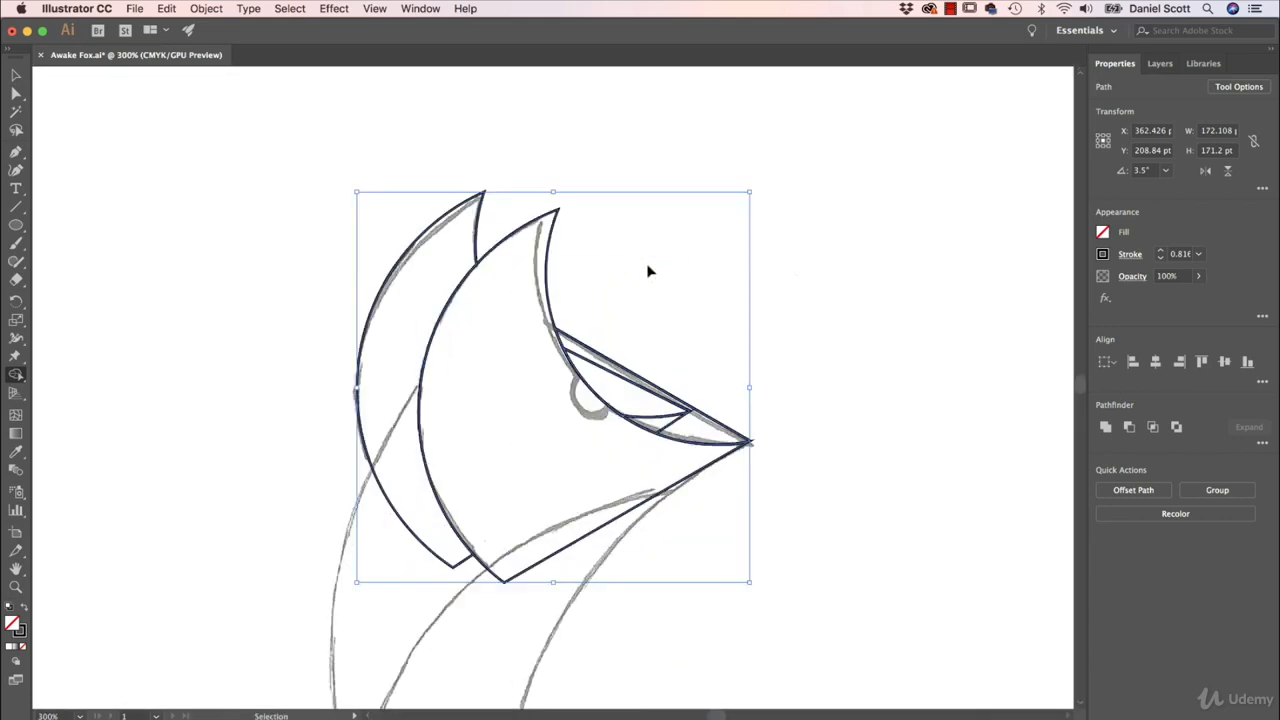
mouse_move(643, 409)
mouse_down()
mouse_move(674, 423)
mouse_move(625, 385)
mouse_up()
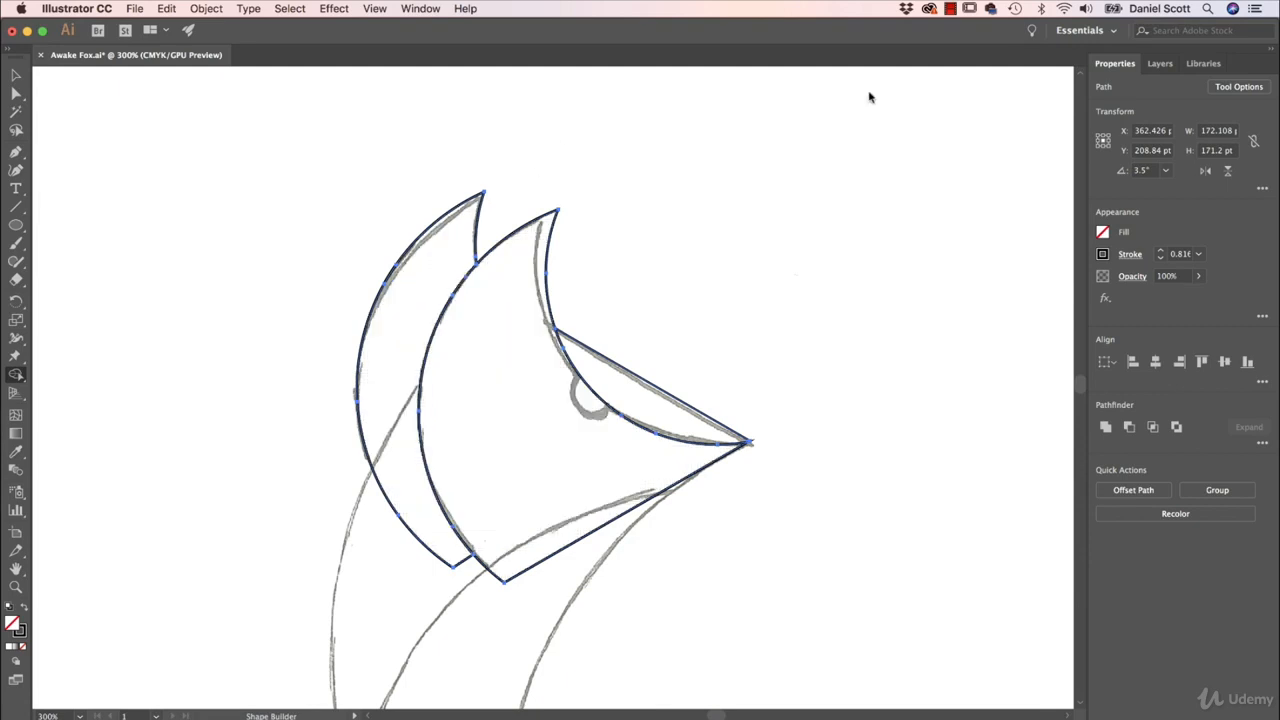
- Hide and show the template layer repeatedly to compare the traced head with the sketch
click(1160, 64)
click(1100, 103)
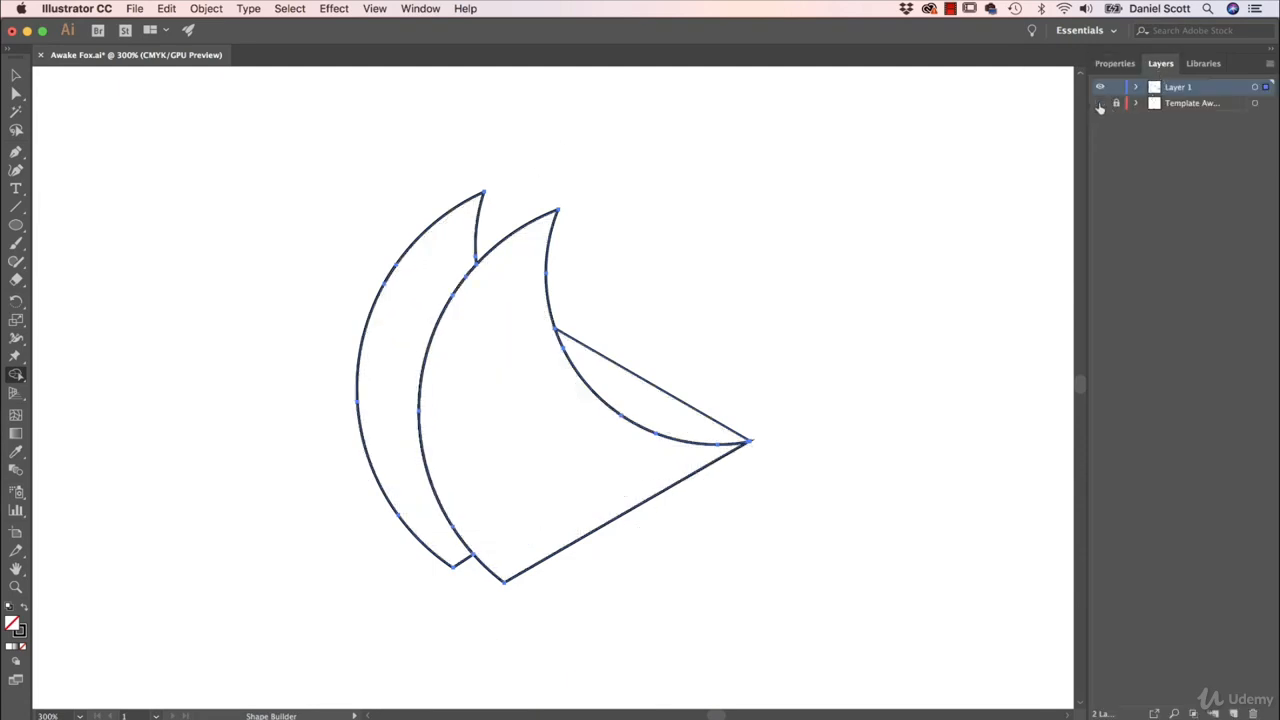
click(1100, 103)
click(1100, 103)
click(1100, 103)
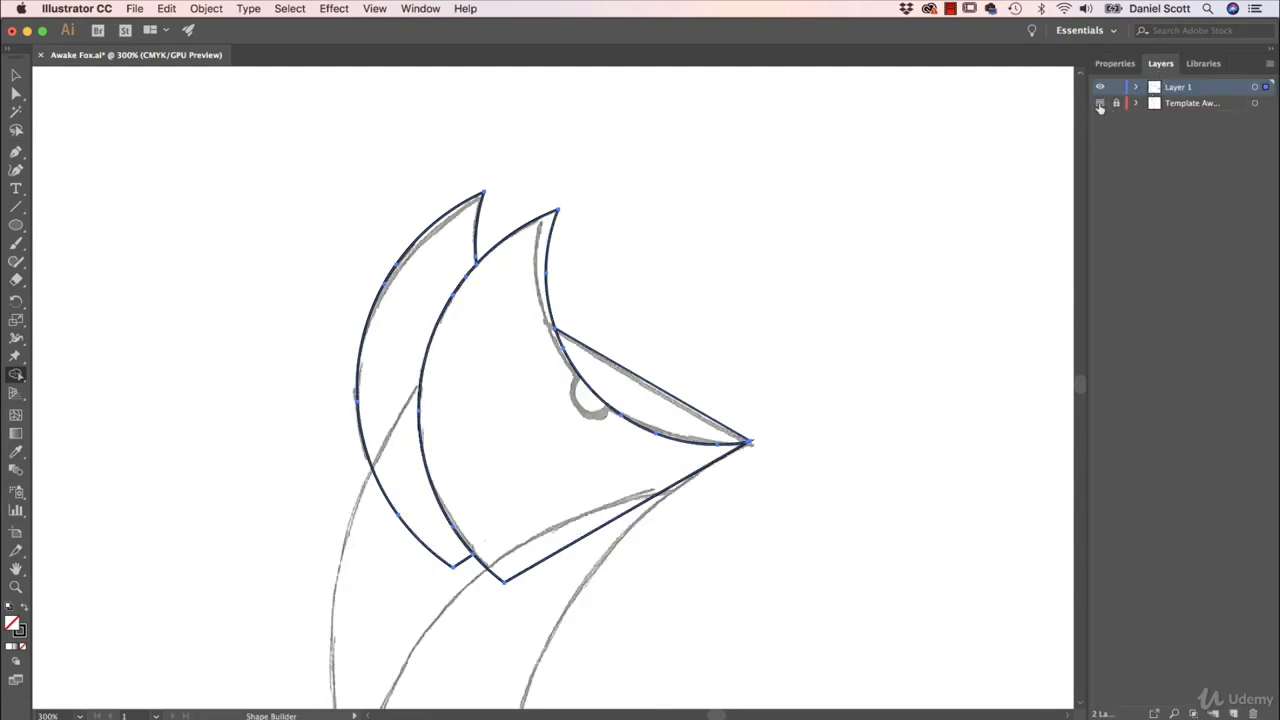
click(1100, 103)
click(1100, 103)
click(1100, 103)
click(1100, 103)
click(1100, 103)
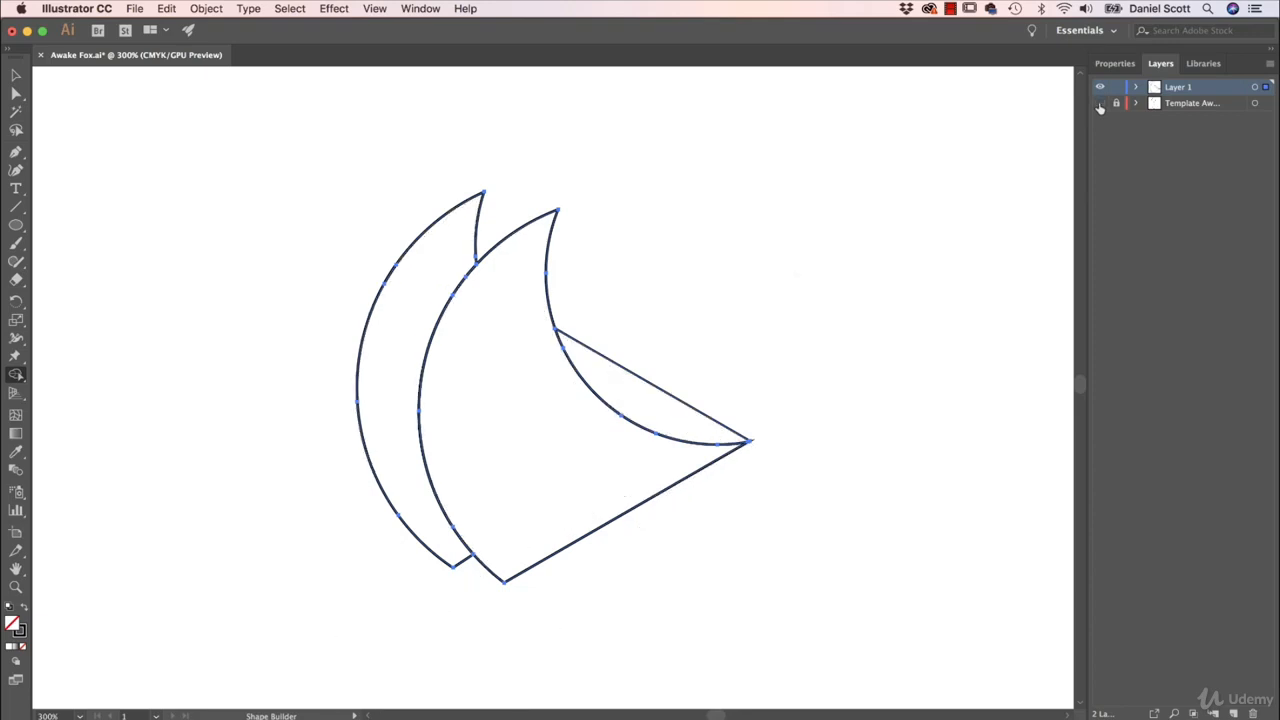
click(1100, 103)
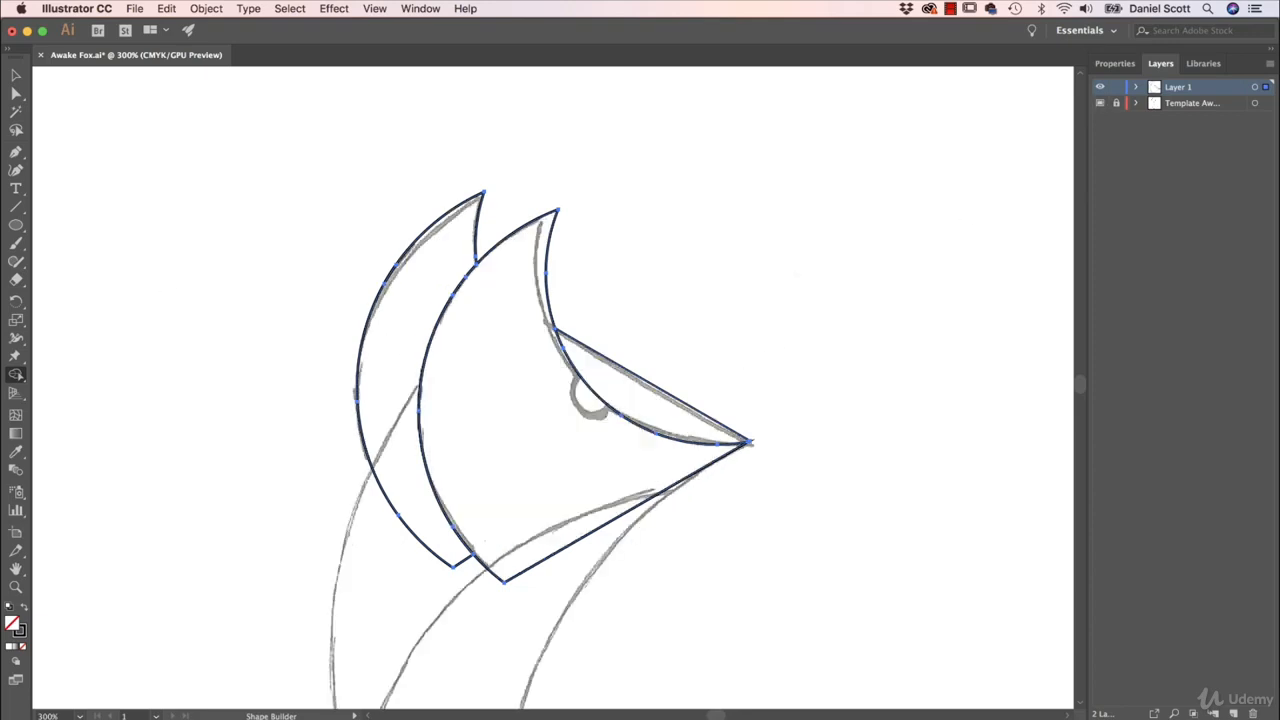
- Draw a small circle over the sketched eye with the Ellipse tool and nudge it up and left onto the eye's outline
click(16, 224)
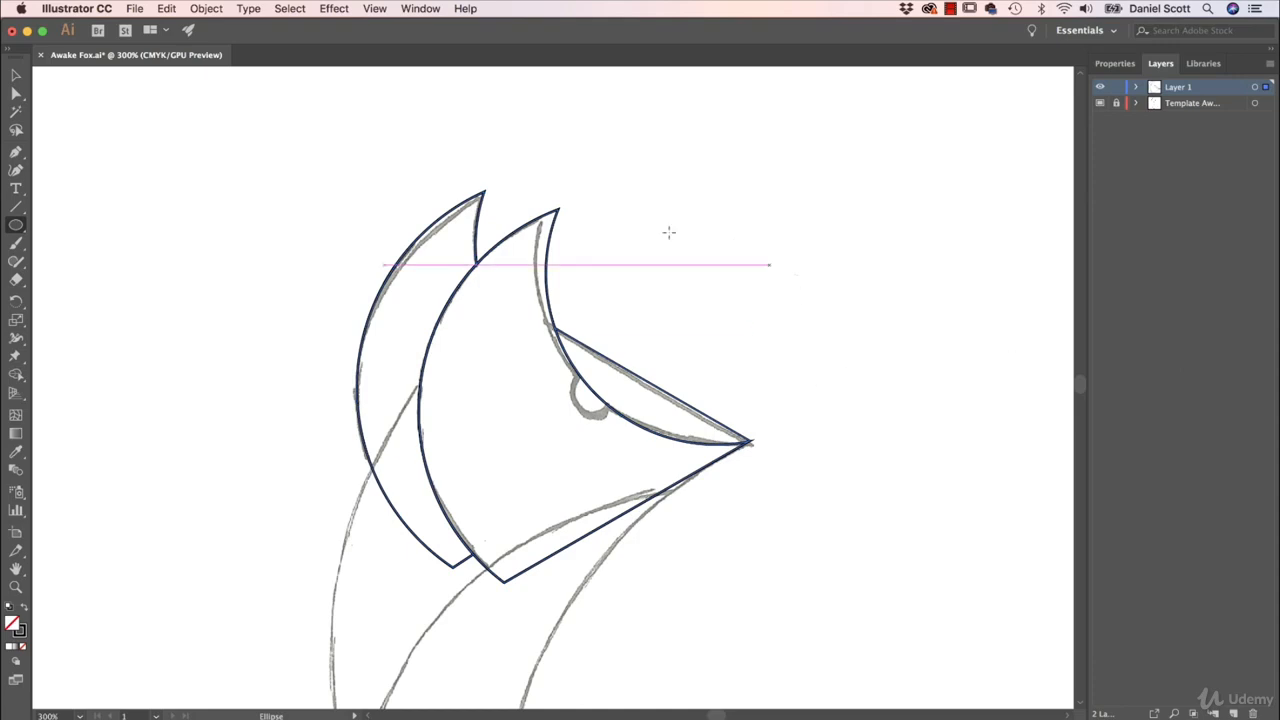
drag(630, 265, 681, 298)
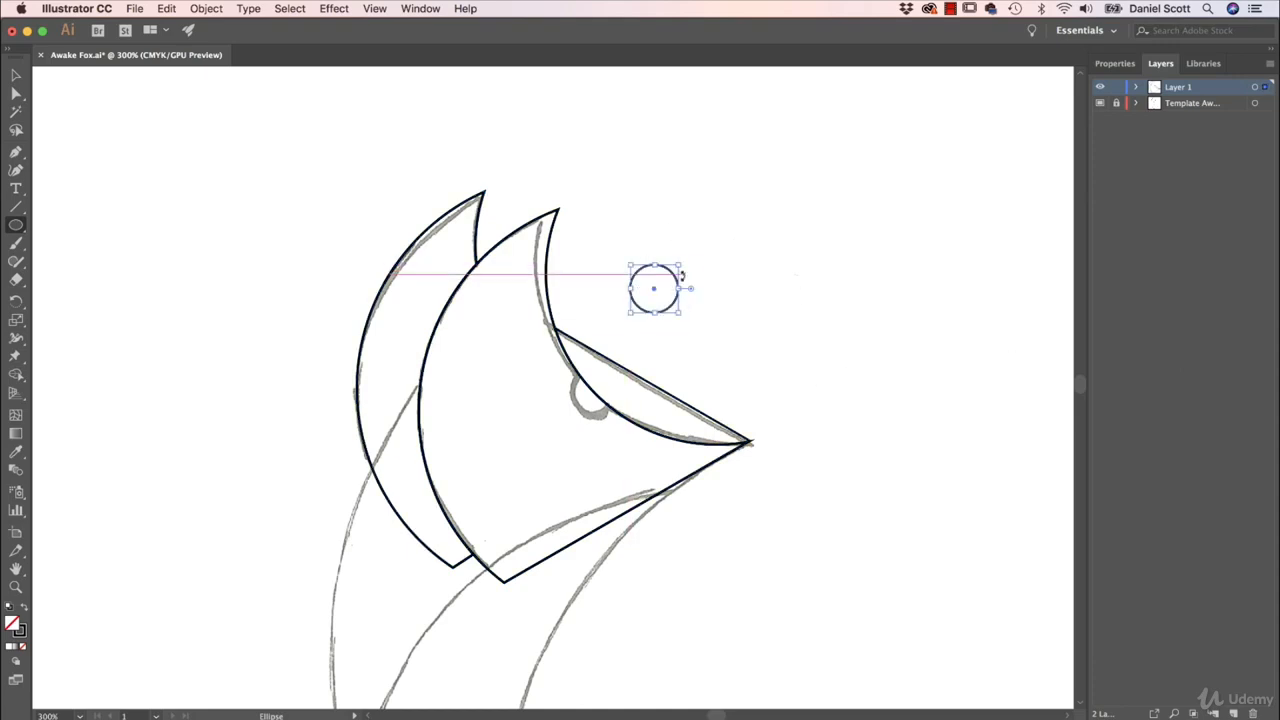
key(super+z)
drag(572, 376, 620, 422)
key(v)
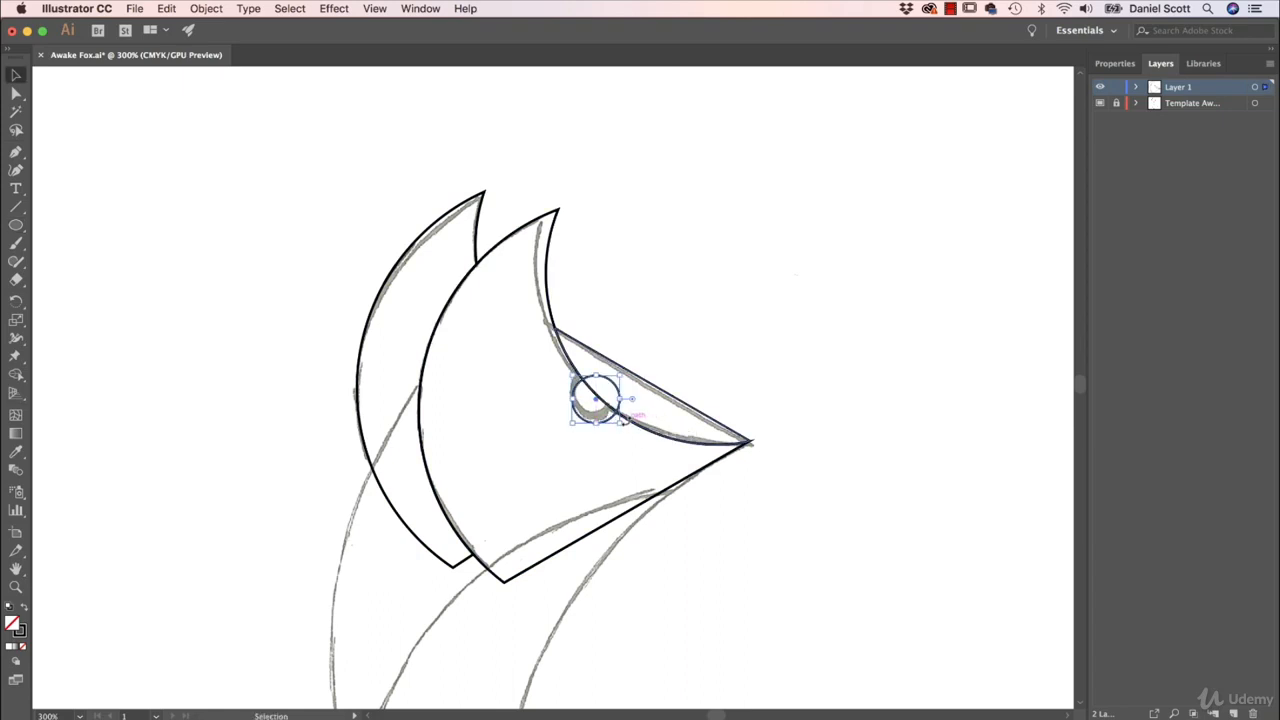
key(Up)
key(Up)
key(Up)
key(Left)
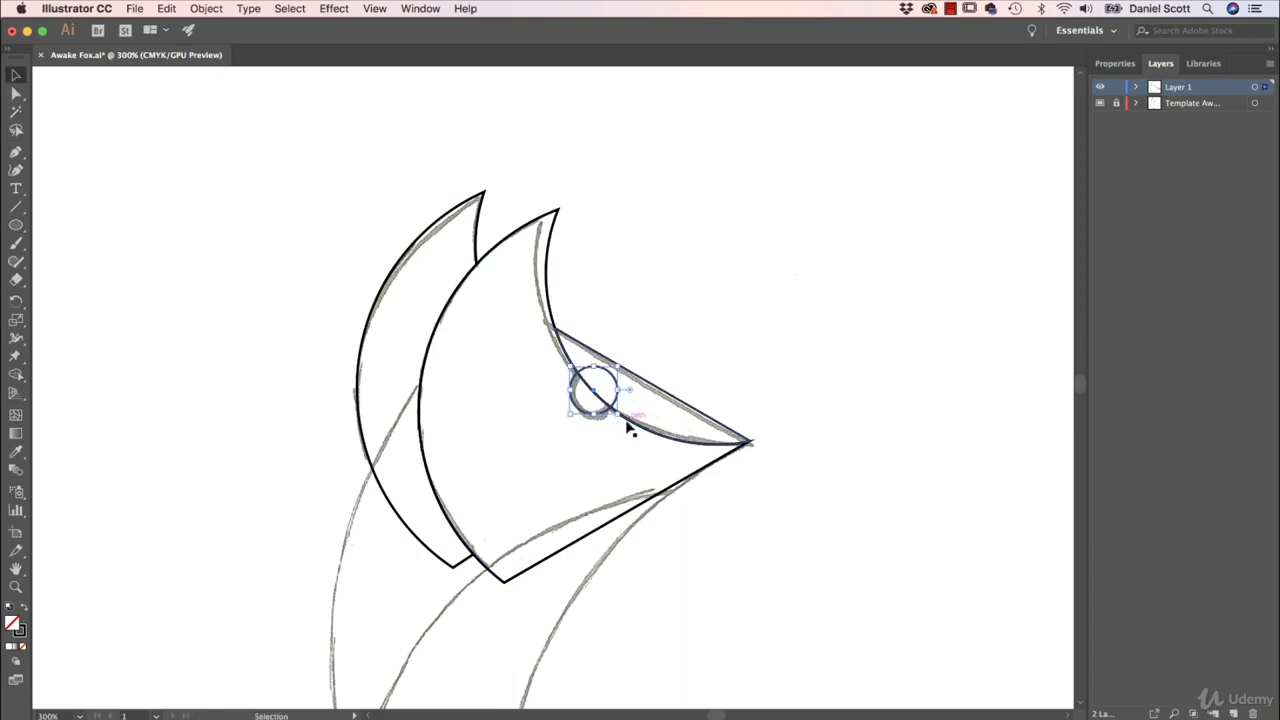
- Merge the eye circle into the upper snout shape with the Shape Builder tool and deselect everything
drag(718, 292, 560, 418)
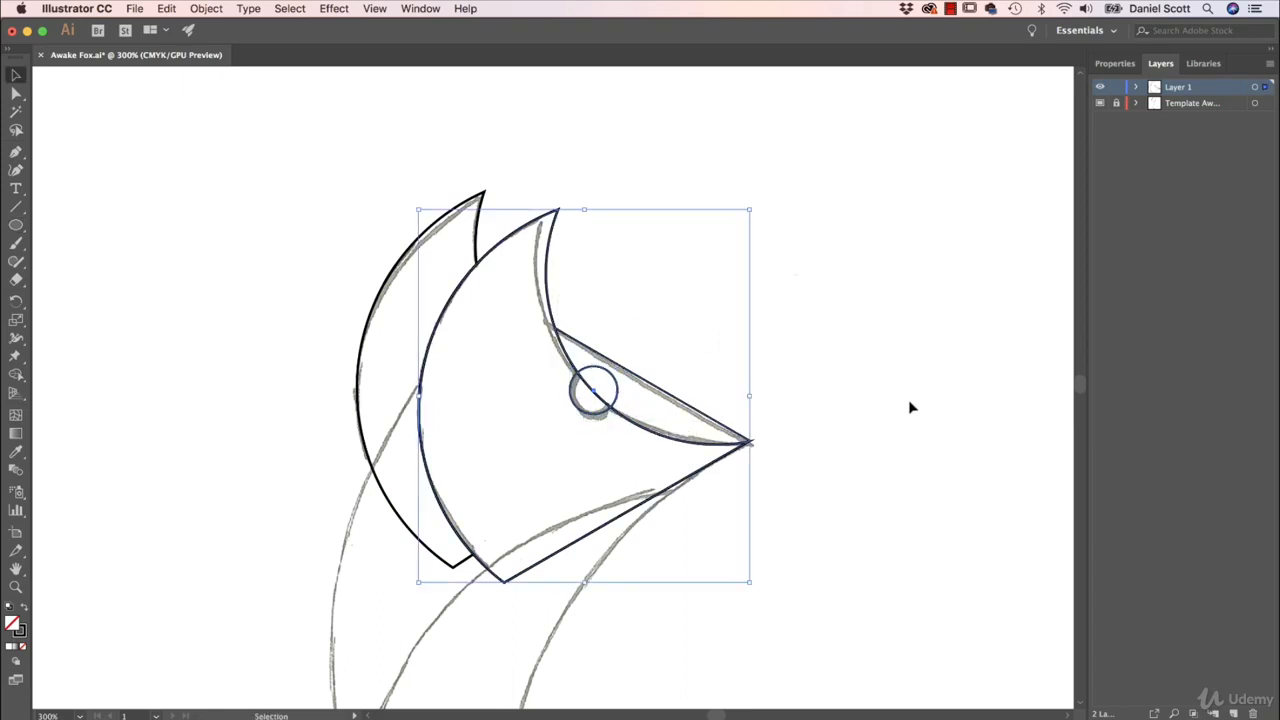
click(16, 375)
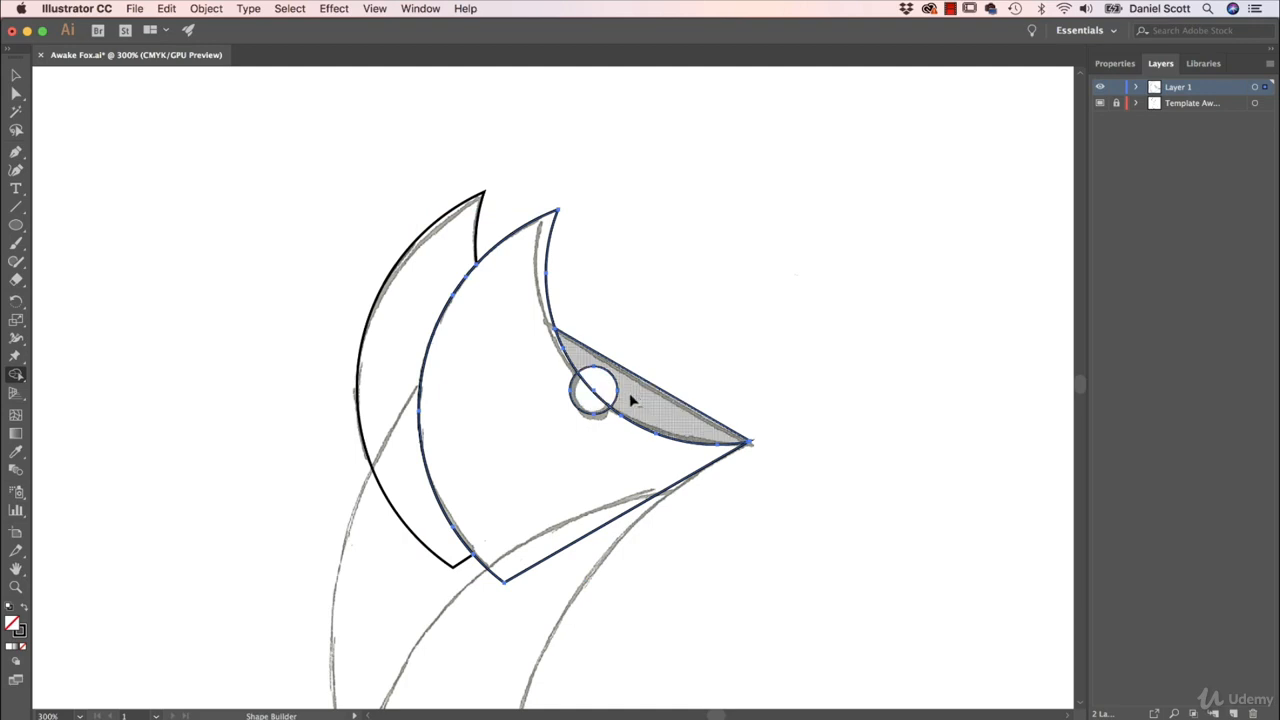
mouse_move(632, 390)
mouse_down()
mouse_move(588, 388)
mouse_move(598, 398)
mouse_up()
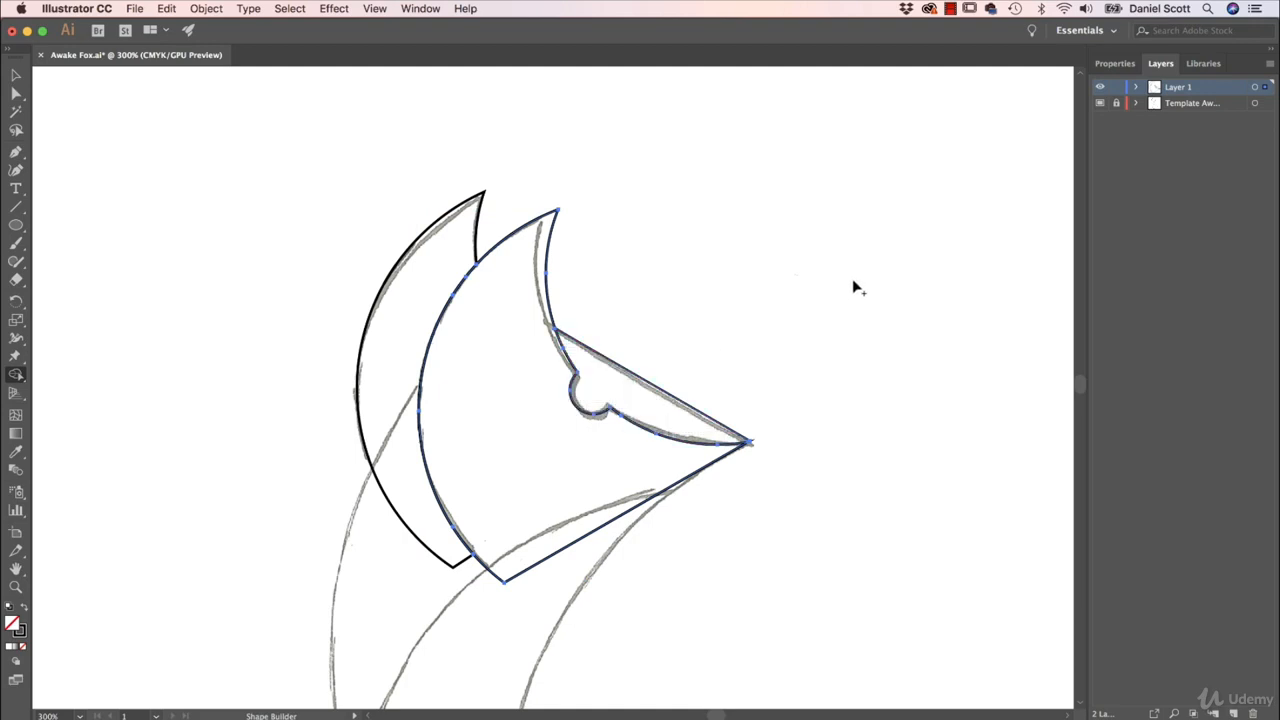
key(v)
click(760, 270)
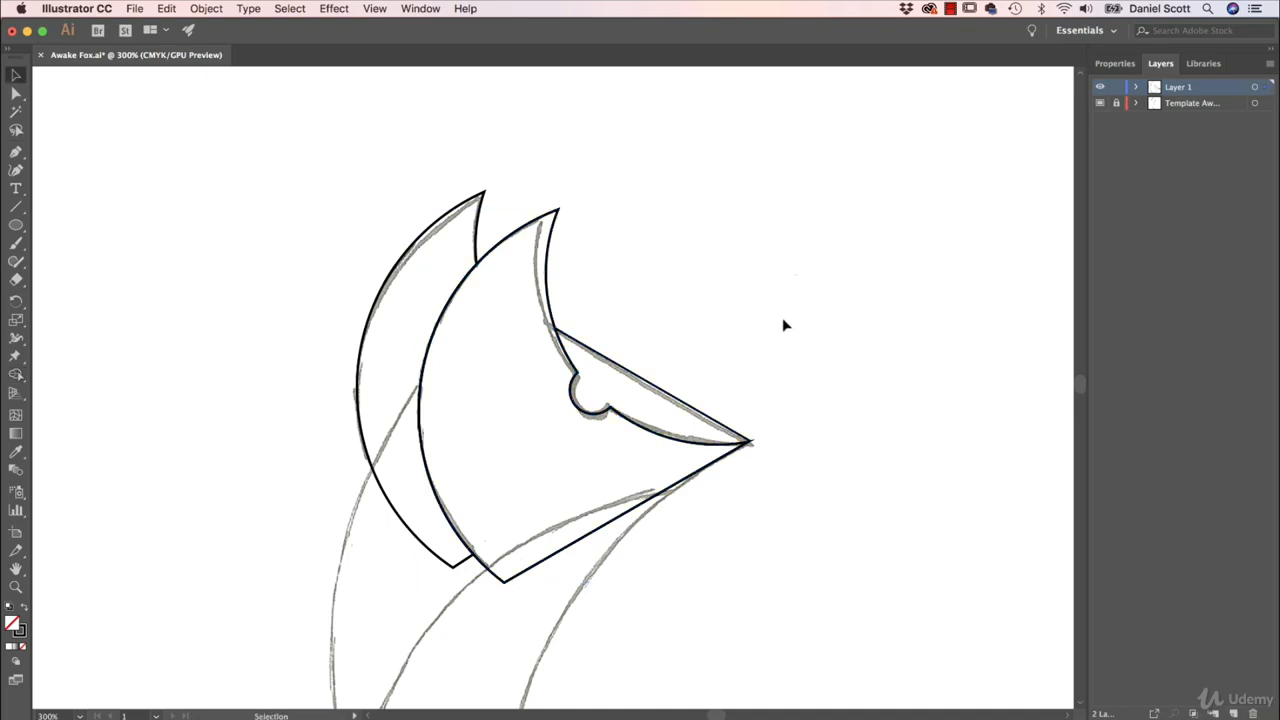
- Examine the finished head with the template layer hidden and shown, and at 100% zoom
click(1099, 104)
click(1099, 104)
click(1099, 104)
click(1099, 104)
key(super+1)
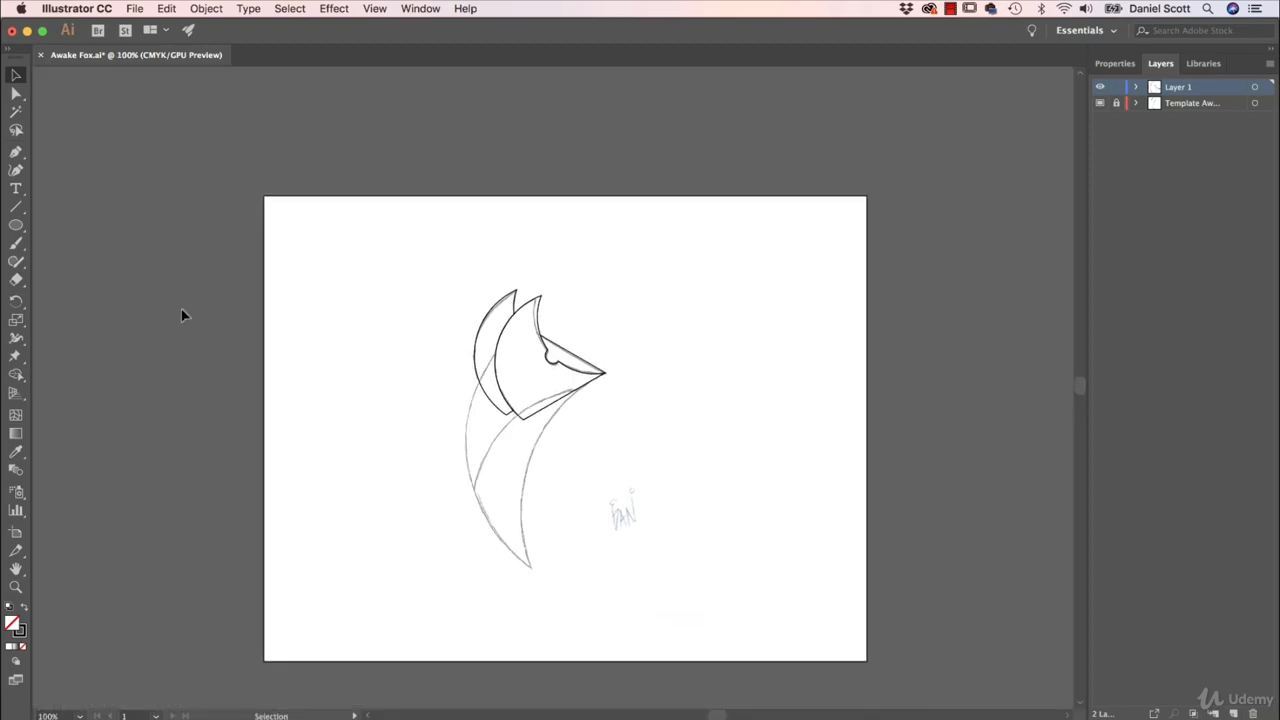
- Draw a large circle with the Ellipse tool, then move and scale it to match the sketched outer curve of the fox's back
click(16, 225)
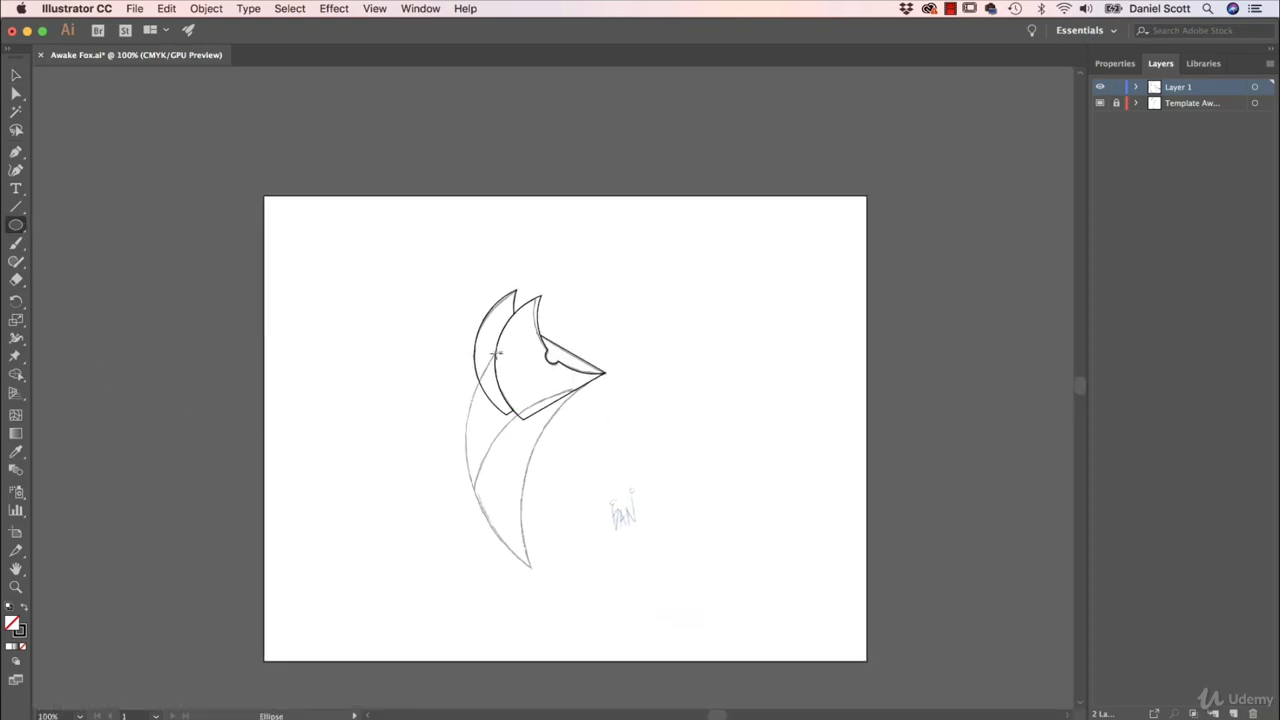
drag(425, 230, 812, 653)
key(v)
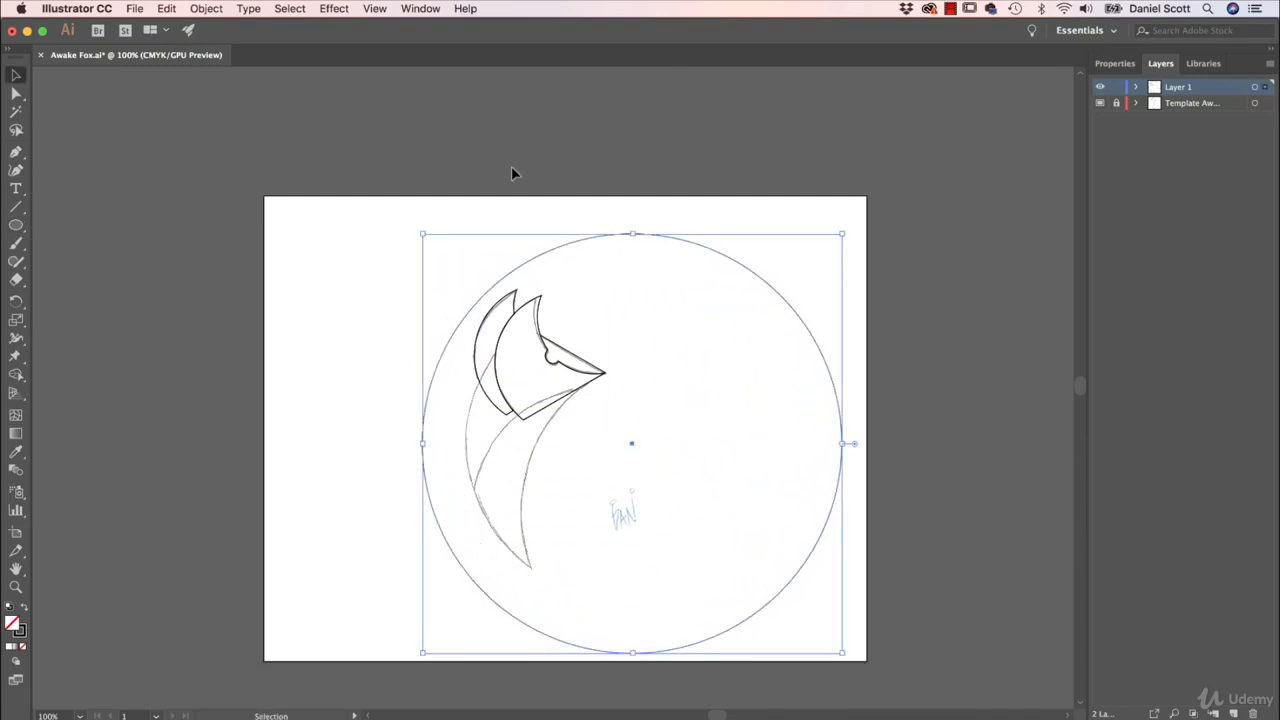
drag(575, 247, 621, 243)
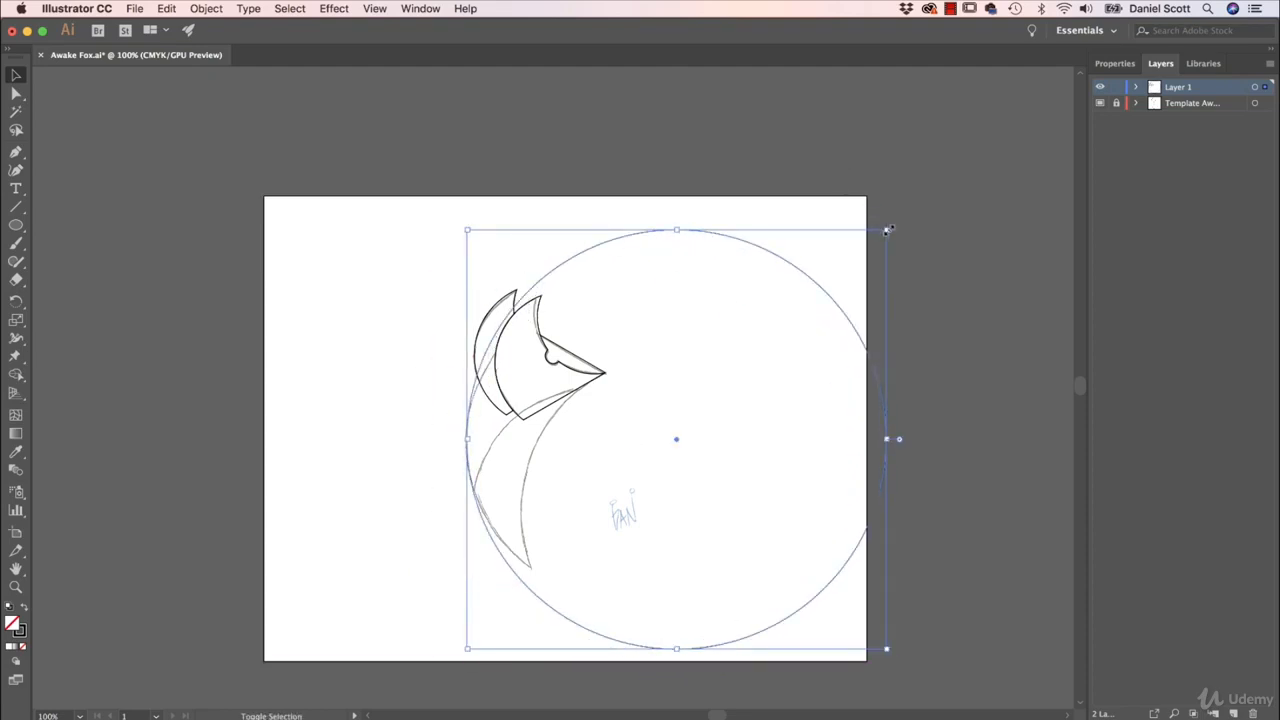
drag(886, 230, 711, 308)
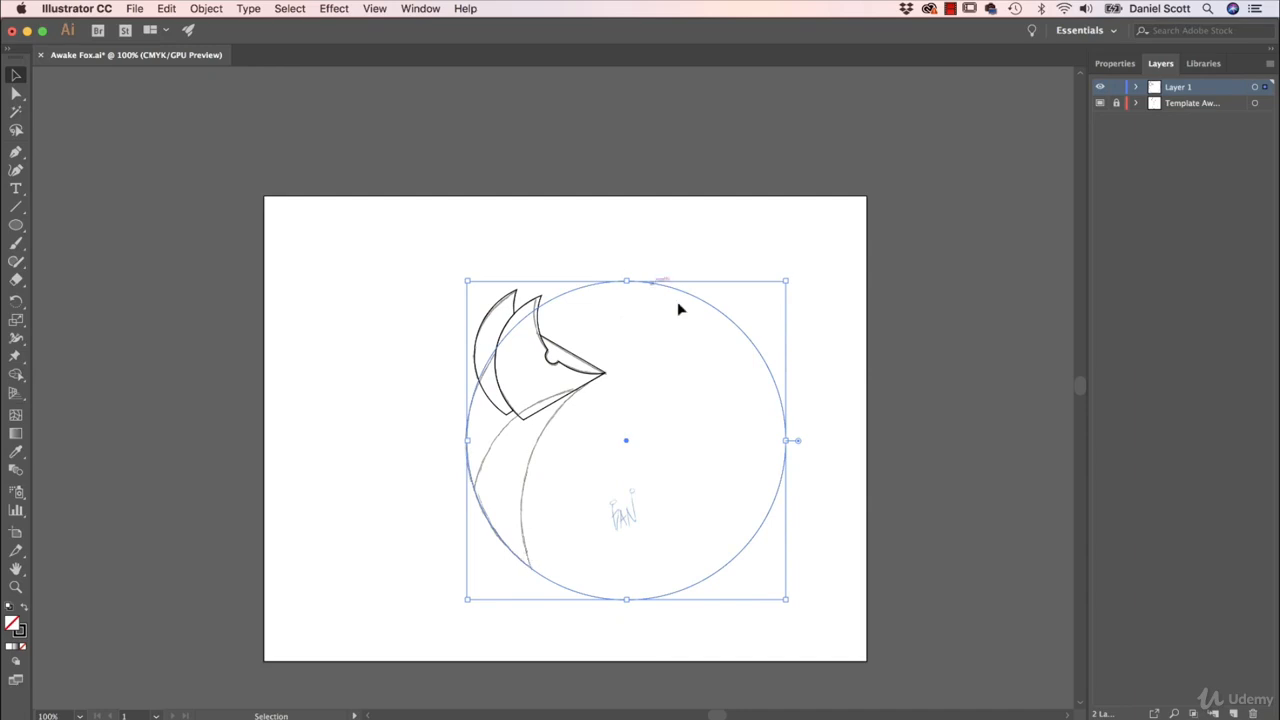
- Paste a copy of the circle onto the sketched curve running from beneath the snout to the back, and paste another copy
key(super+v)
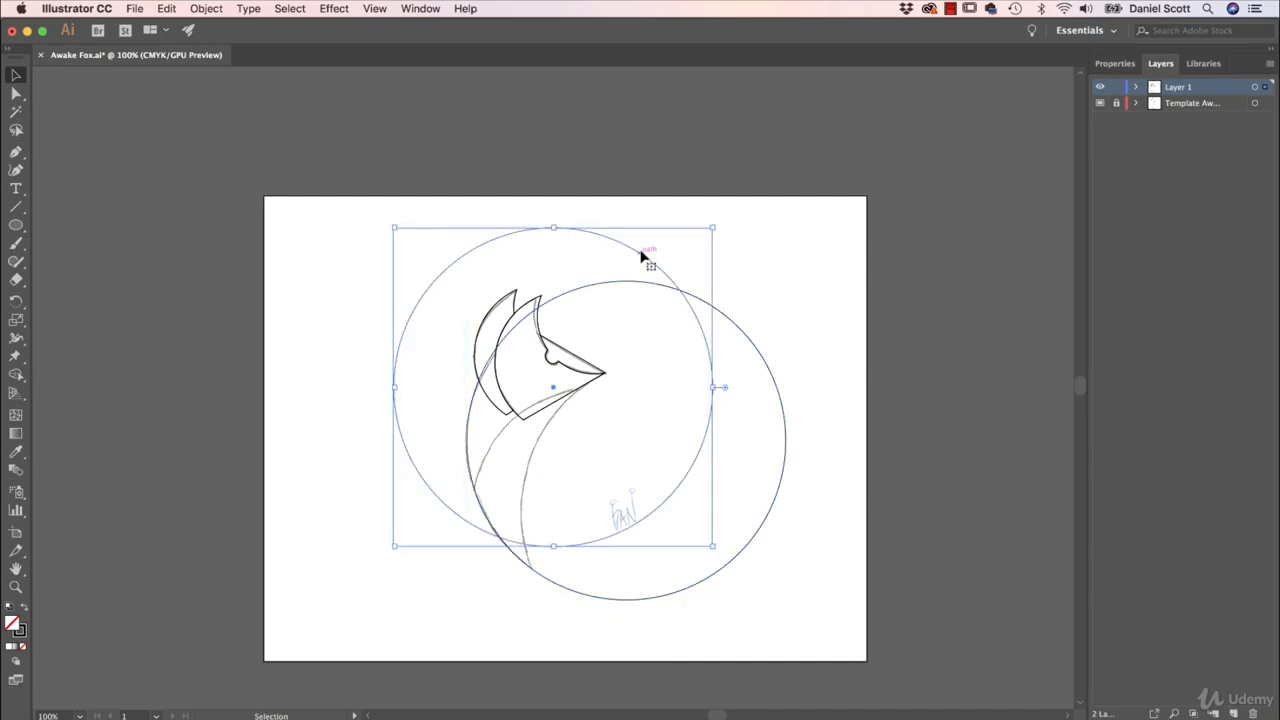
mouse_move(642, 258)
mouse_down()
mouse_move(766, 403)
mouse_move(700, 414)
mouse_move(711, 410)
mouse_up()
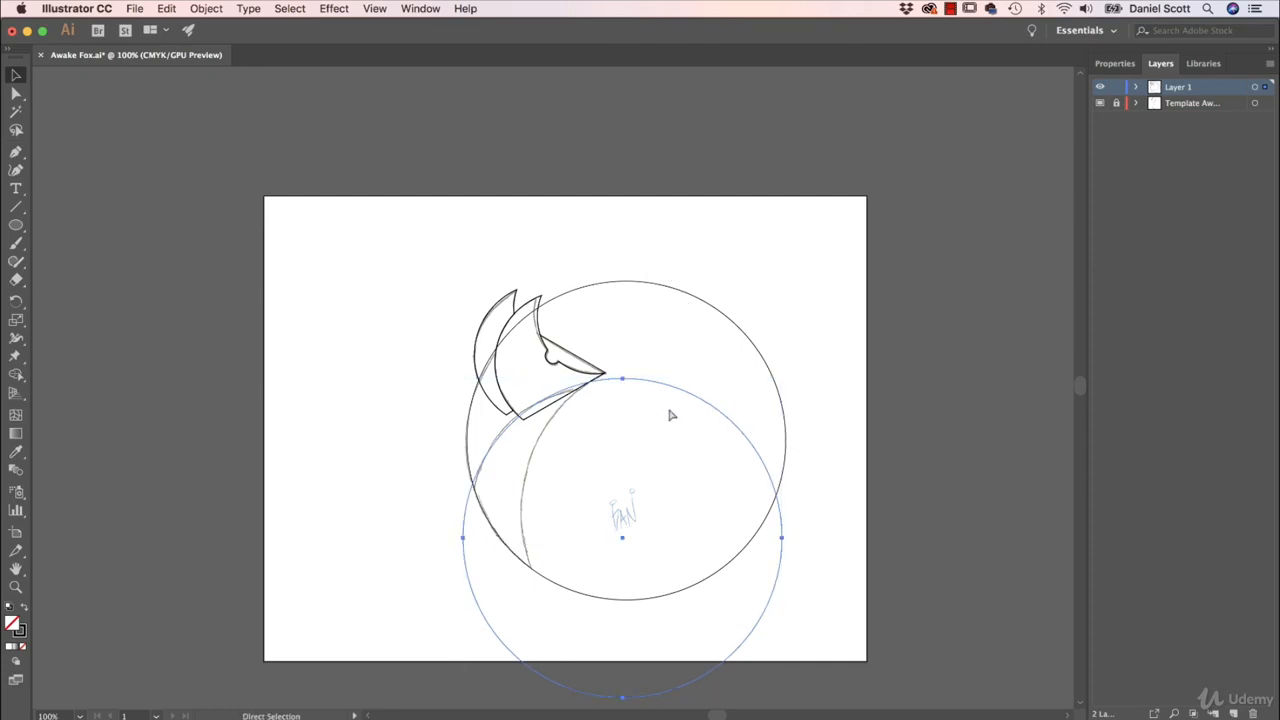
key(super+v)
mouse_move(616, 242)
mouse_down()
mouse_move(834, 474)
mouse_move(868, 448)
mouse_up()
key(super+z)
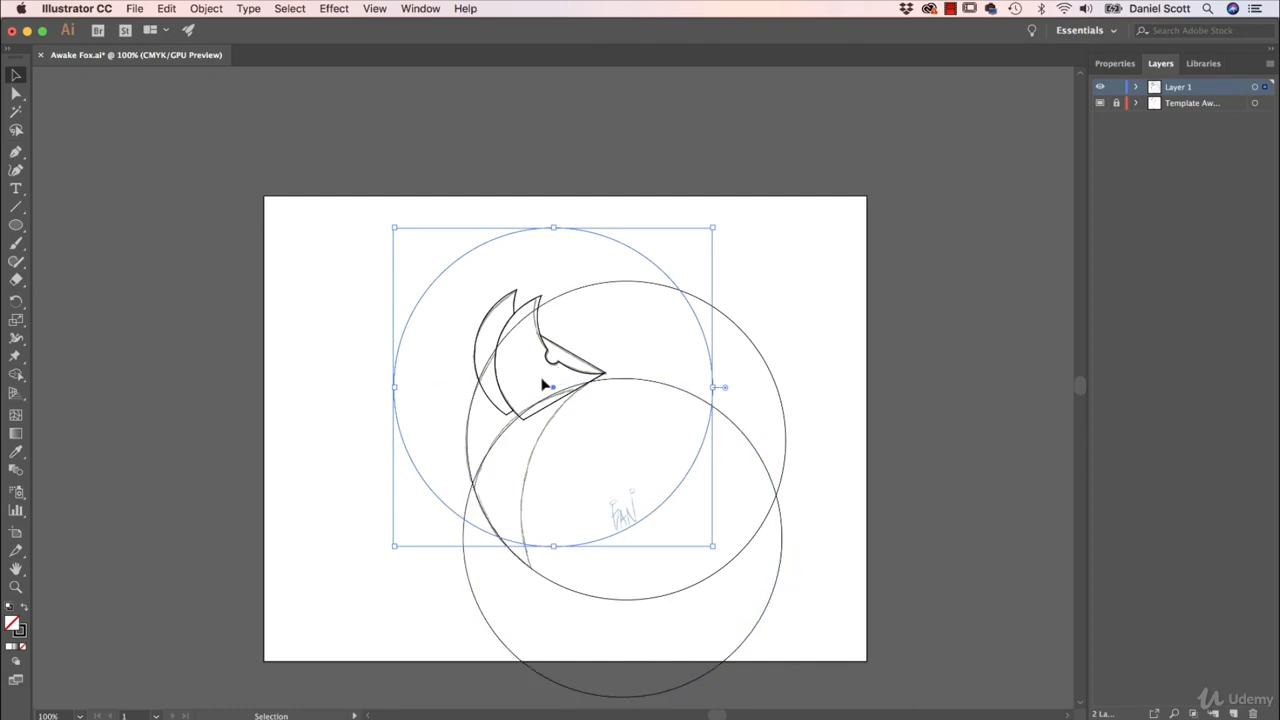
key(Delete)
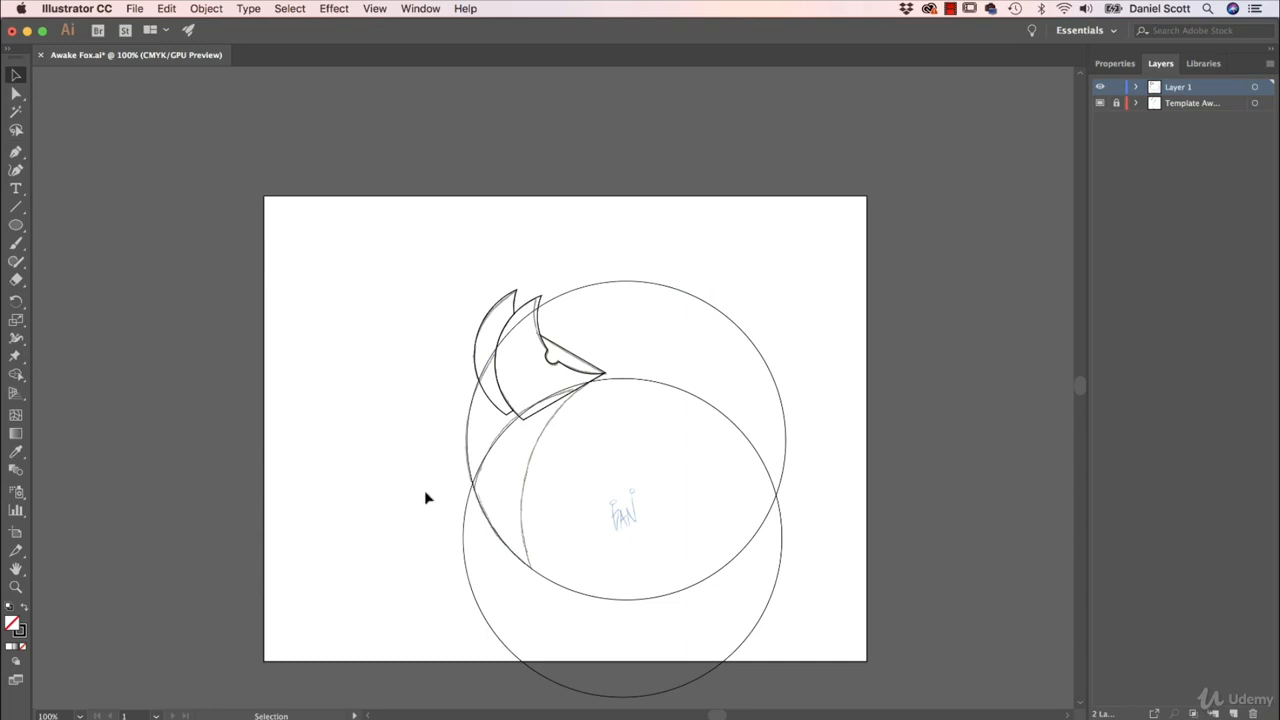
drag(381, 265, 829, 592)
click(16, 374)
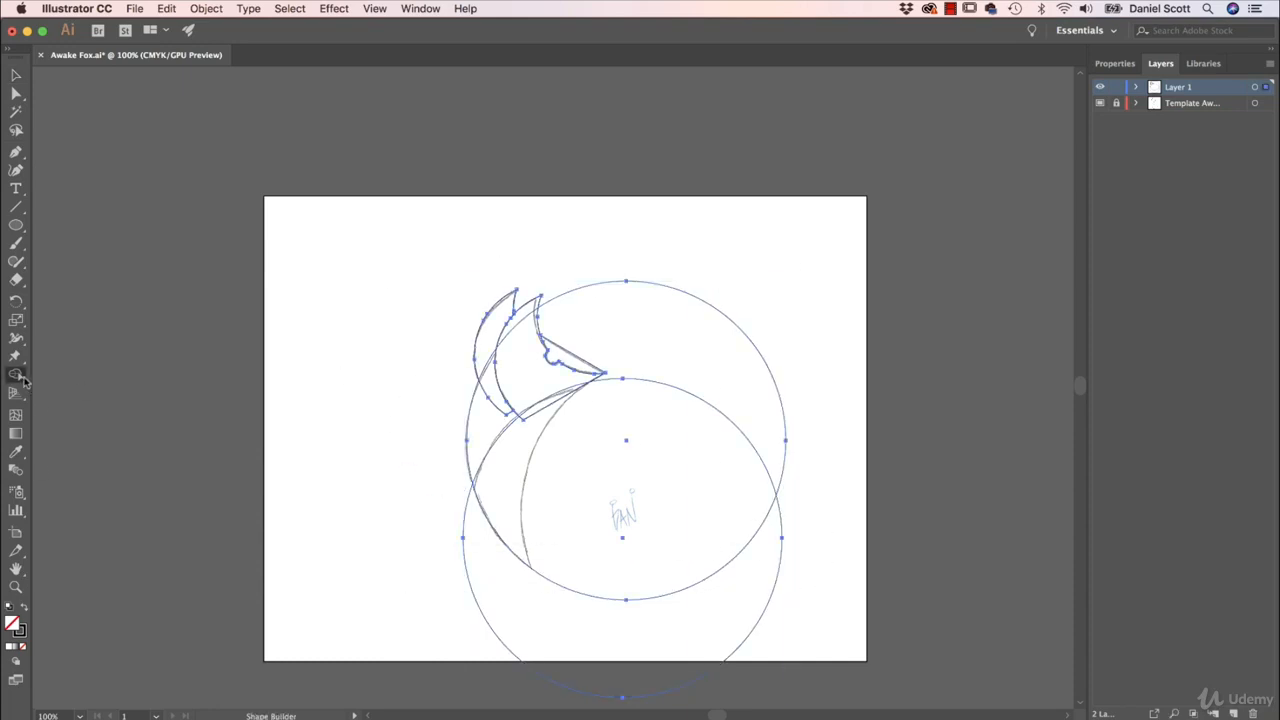
alt+click(689, 643)
alt+click(686, 513)
key(super+z)
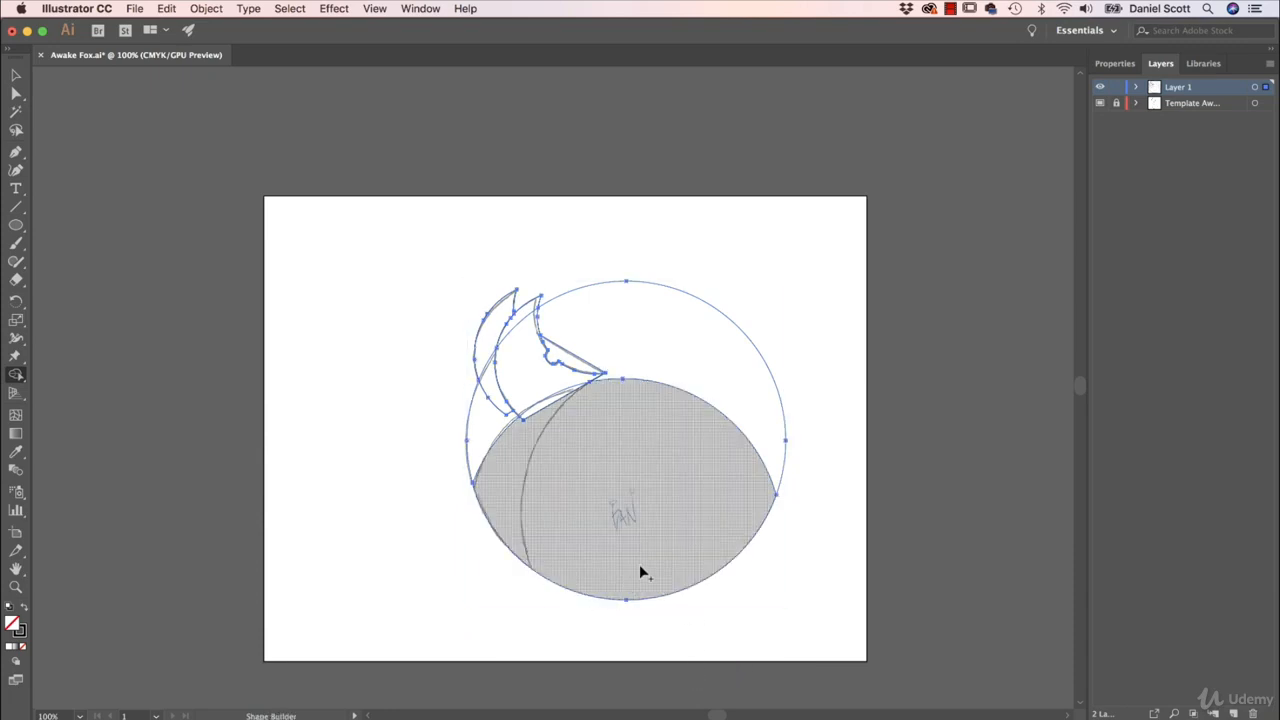
key(super+z)
key(super+z)
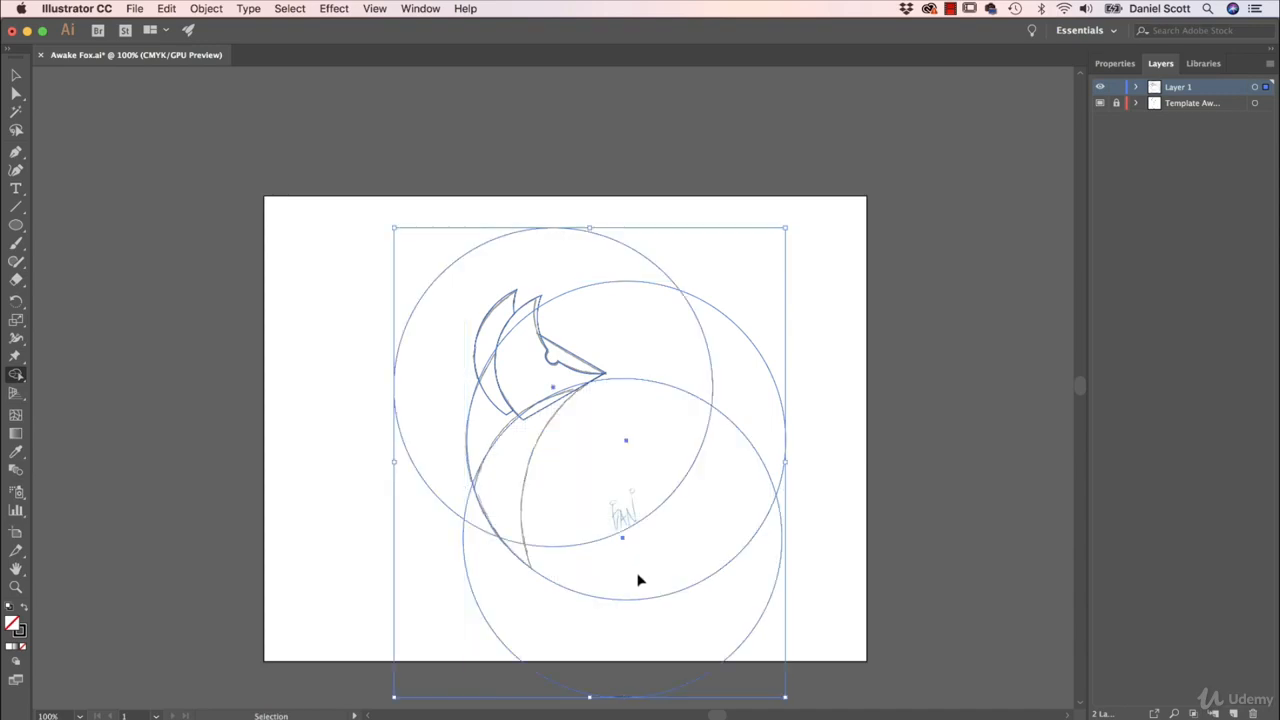
- Deselect everything and move the other pasted circle over the sketched front curve of the chest
key(v)
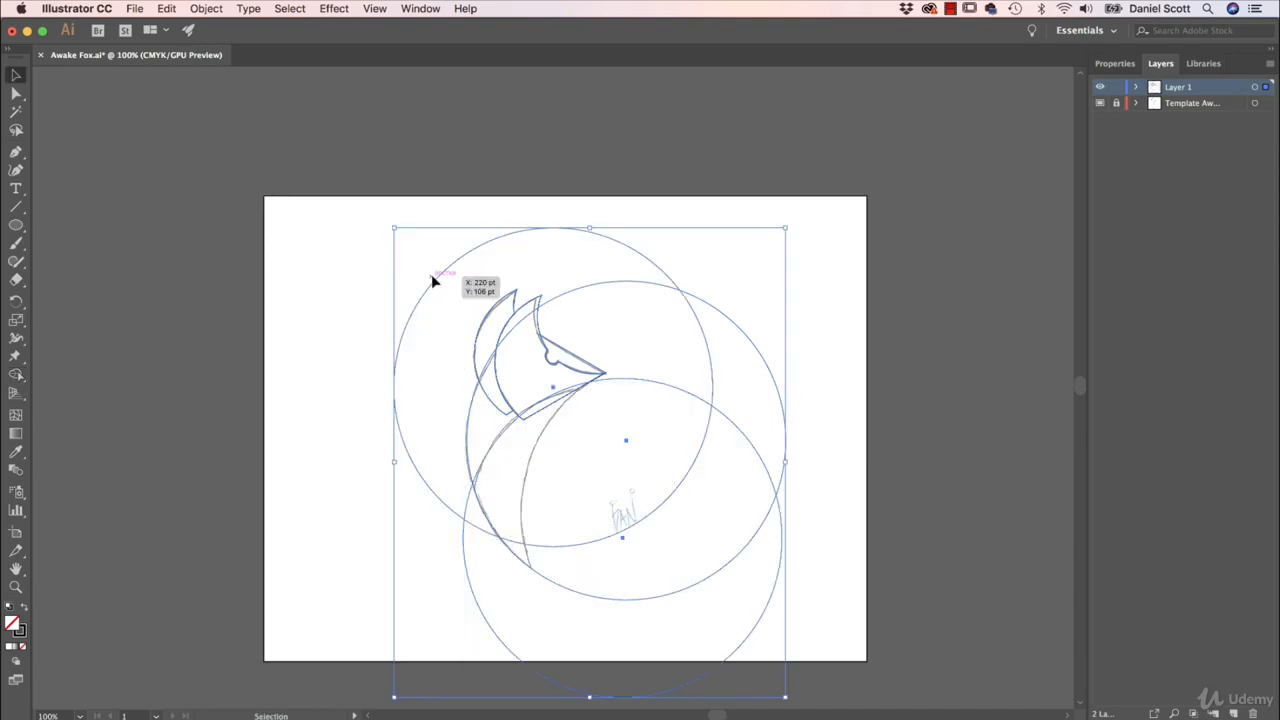
click(351, 283)
drag(443, 274, 573, 405)
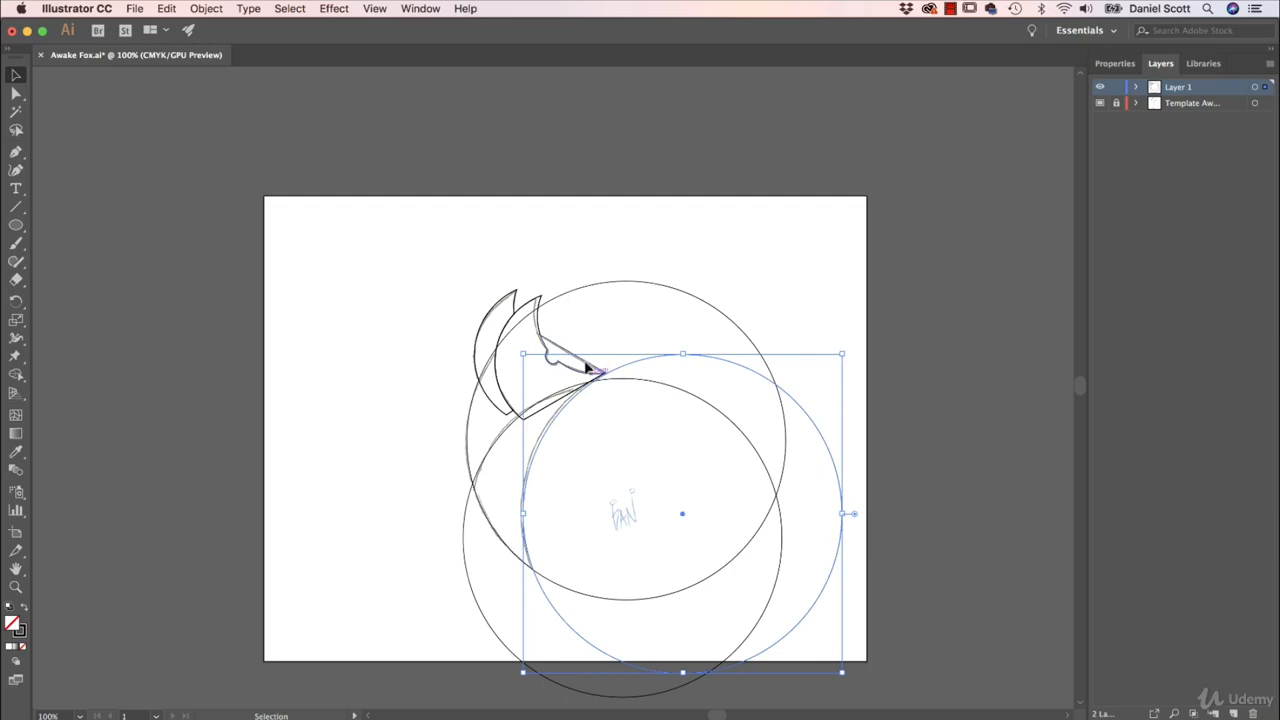
- Fine-tune the chest circle's position so its edge meets the tip of the snout and follows the sketched line
key(super+plus)
key(super+plus)
key(super+plus)
key(super+plus)
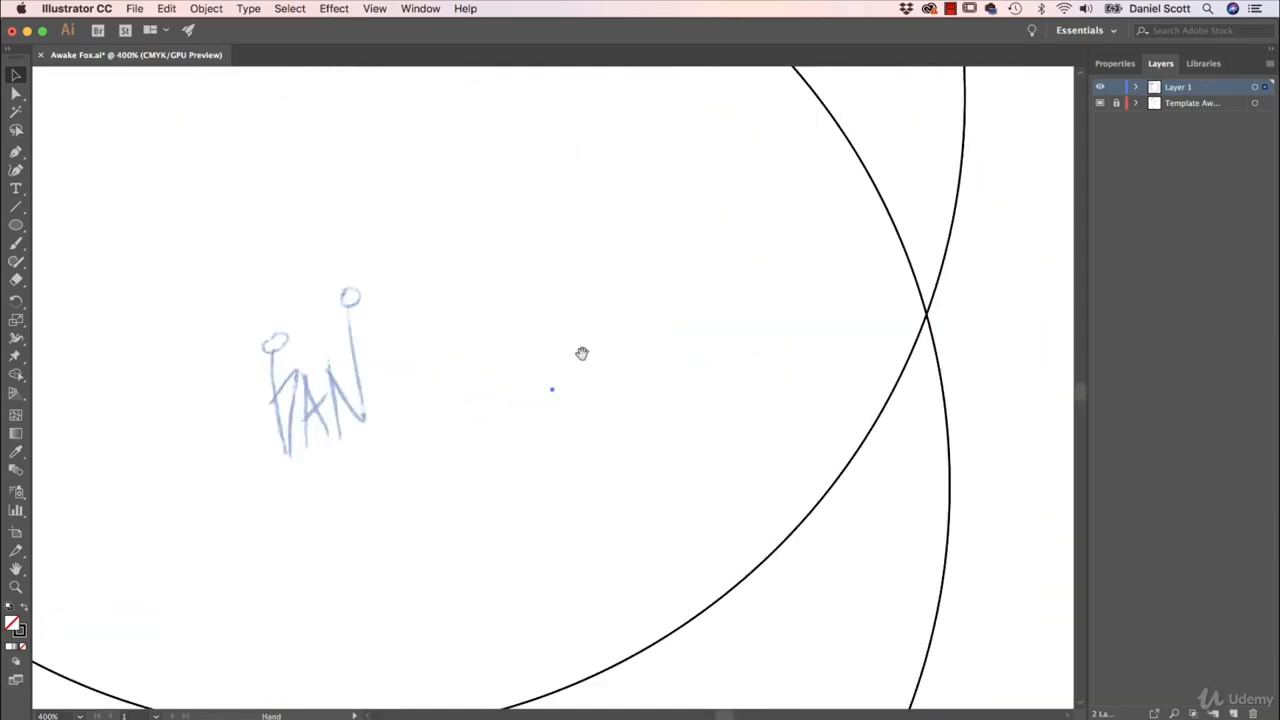
drag(482, 223, 716, 611)
drag(593, 282, 684, 439)
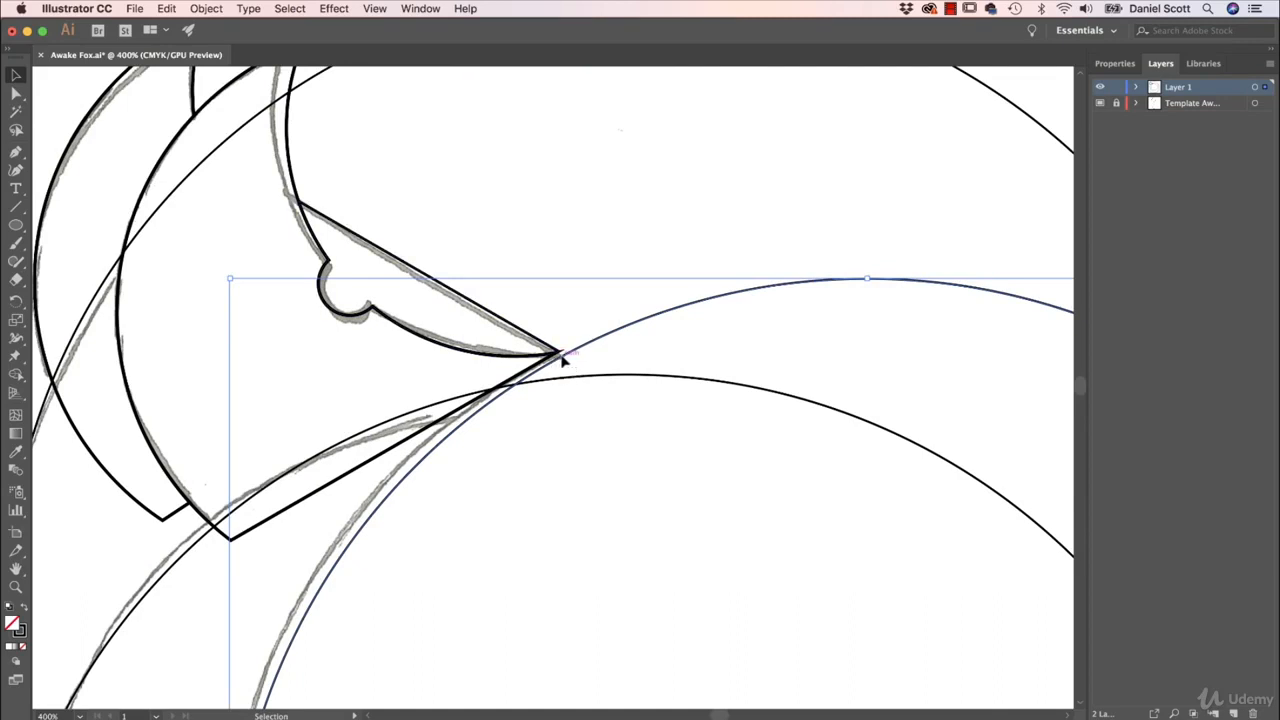
drag(562, 360, 603, 383)
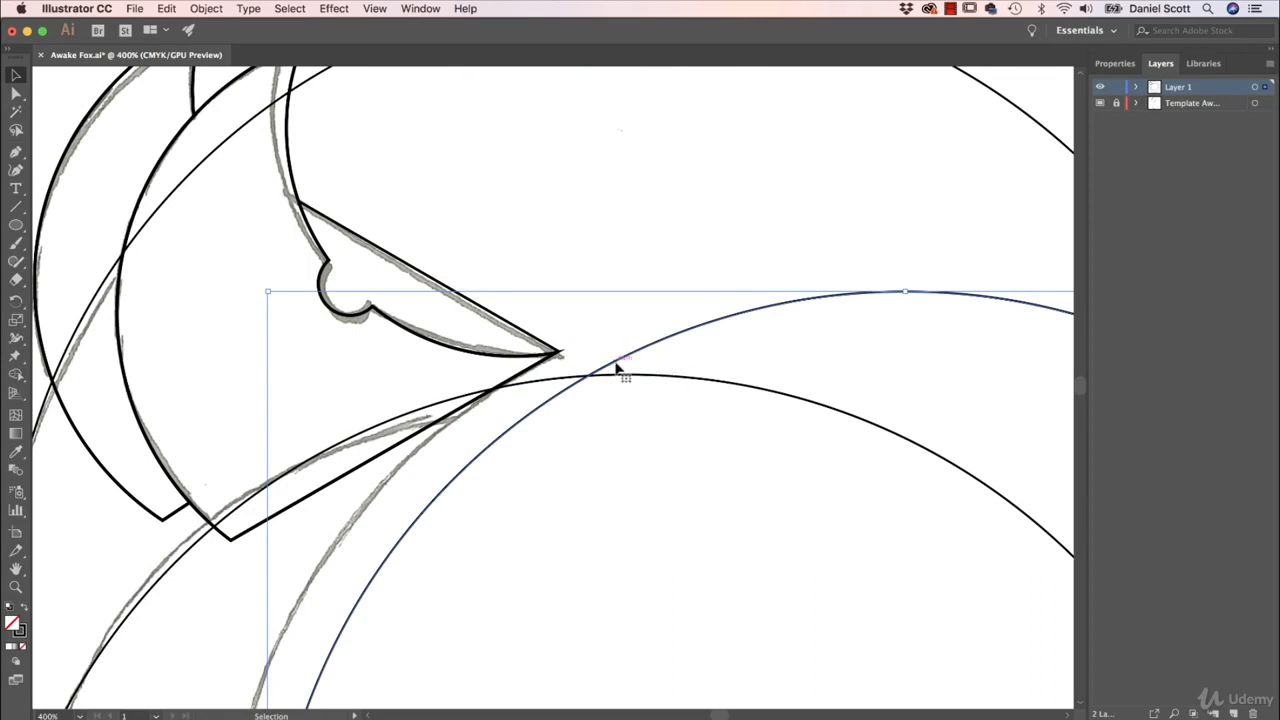
drag(617, 368, 558, 360)
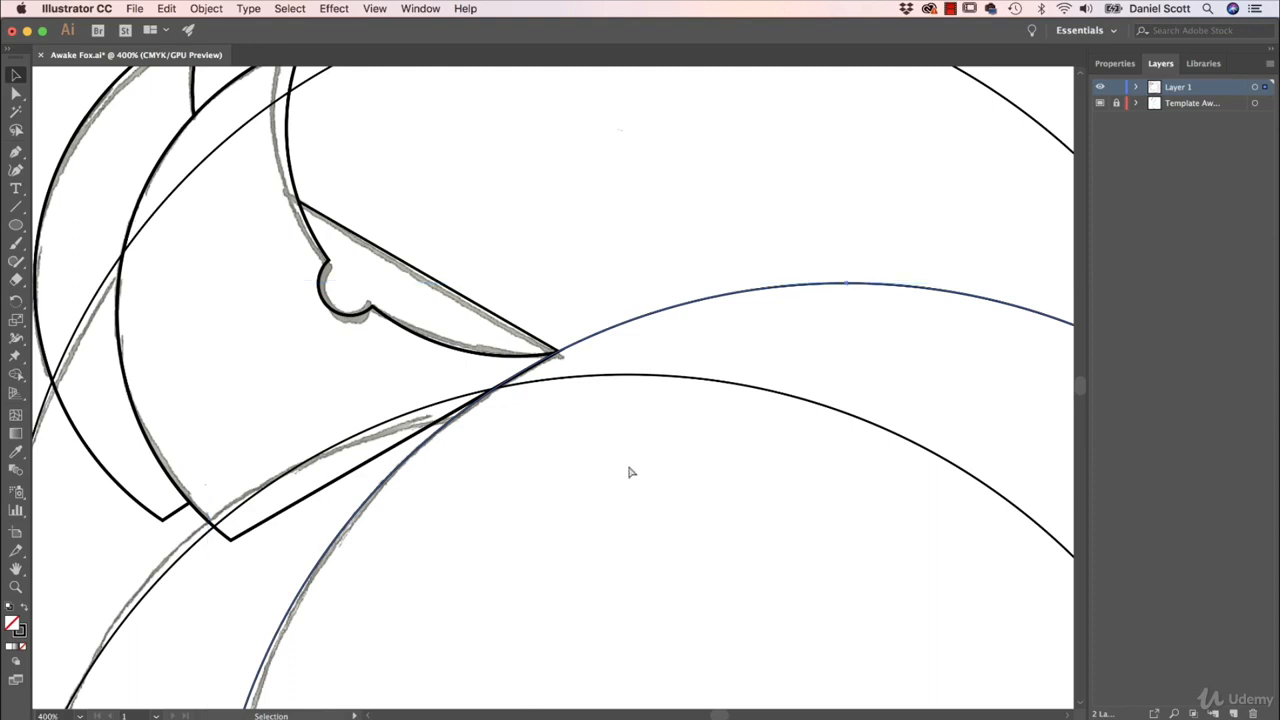
- Select all the shapes and remove the surplus circle areas outside the fox's body with the Shape Builder tool
key(super+1)
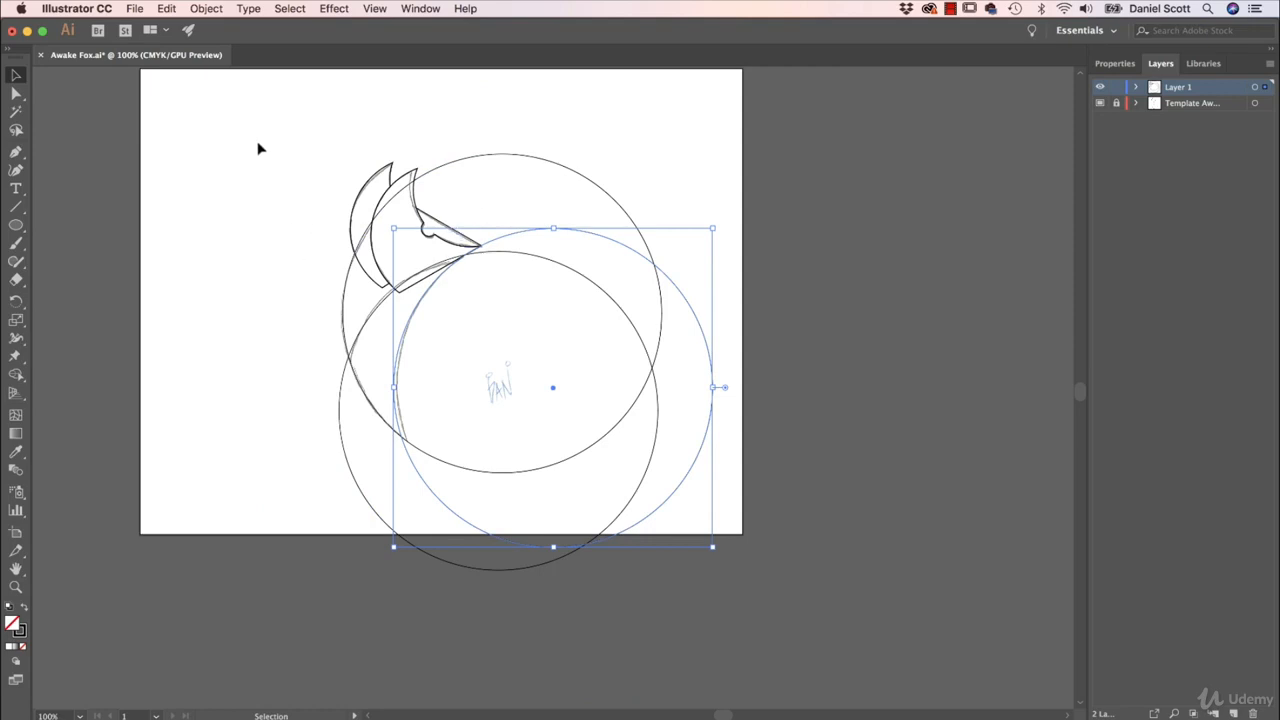
drag(260, 146, 695, 469)
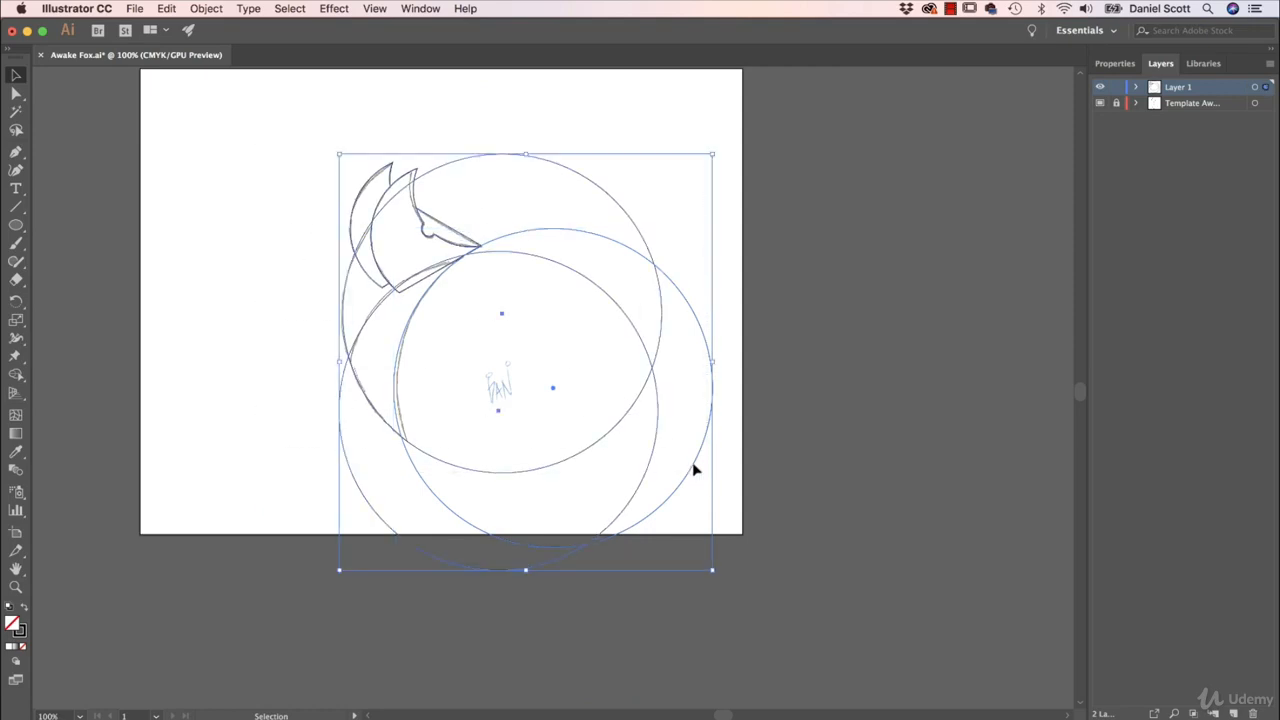
click(16, 374)
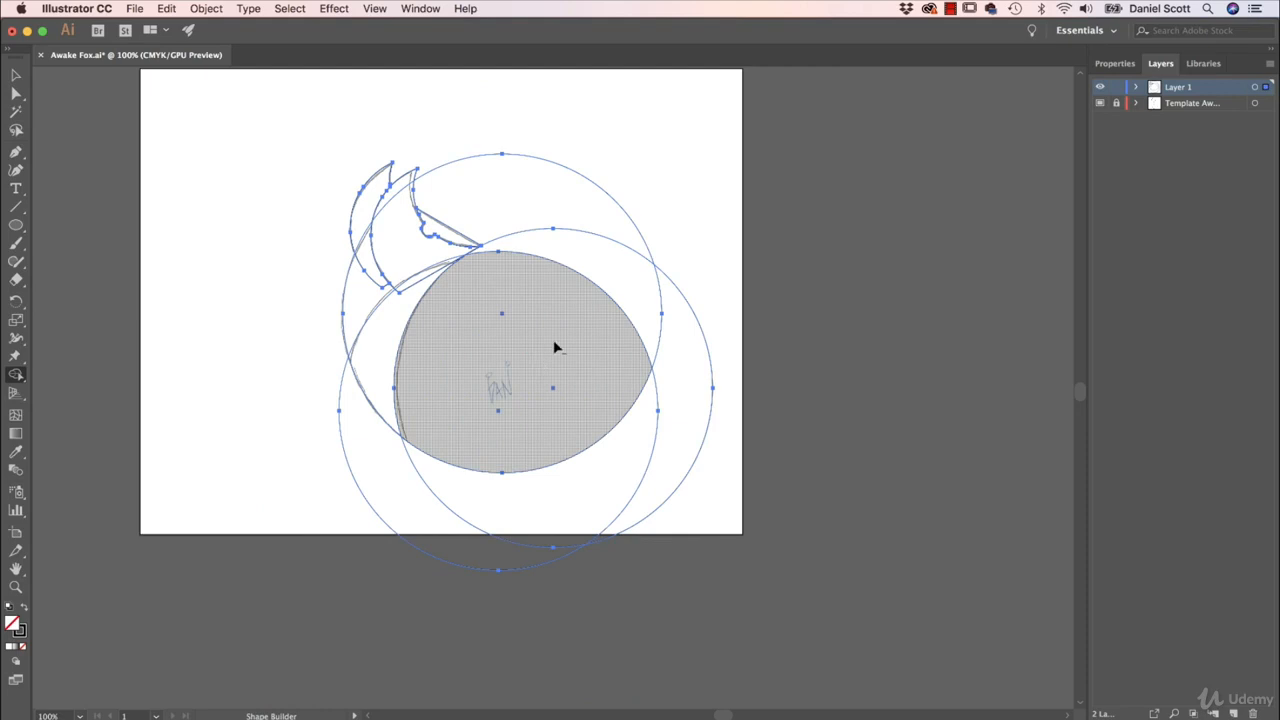
drag(696, 259, 608, 388)
alt+click(600, 500)
alt+click(423, 509)
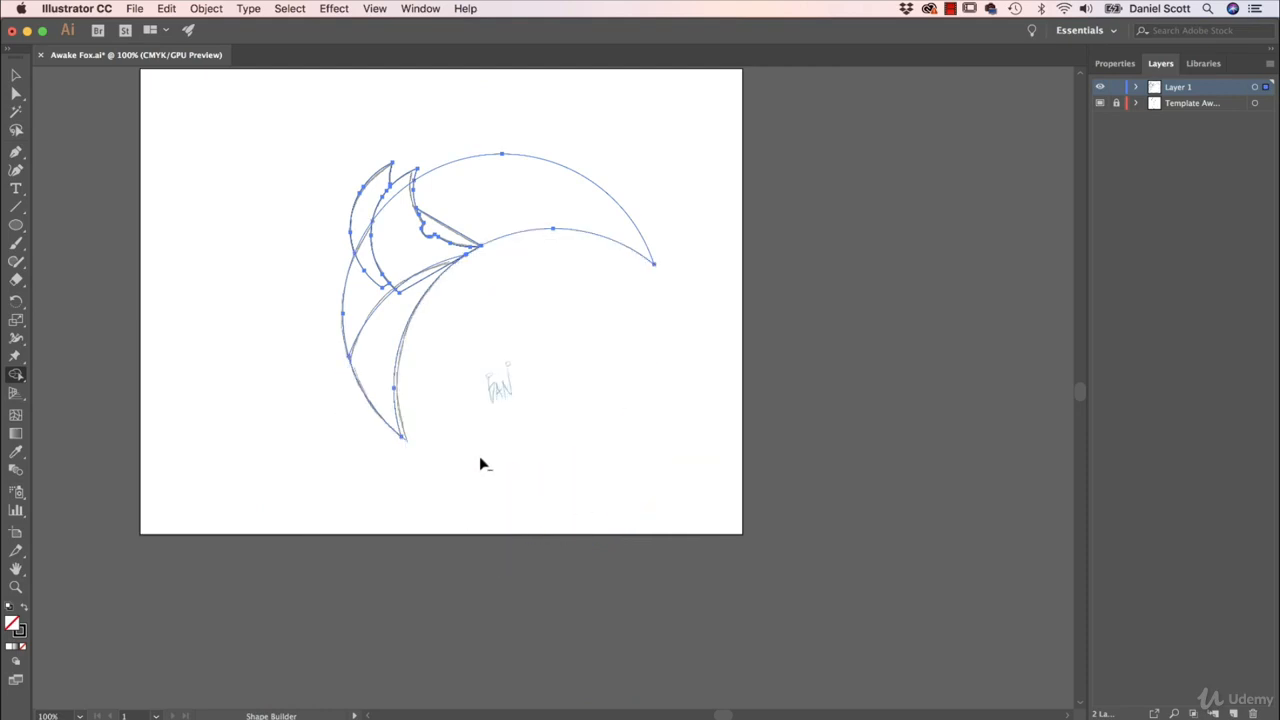
alt+click(558, 206)
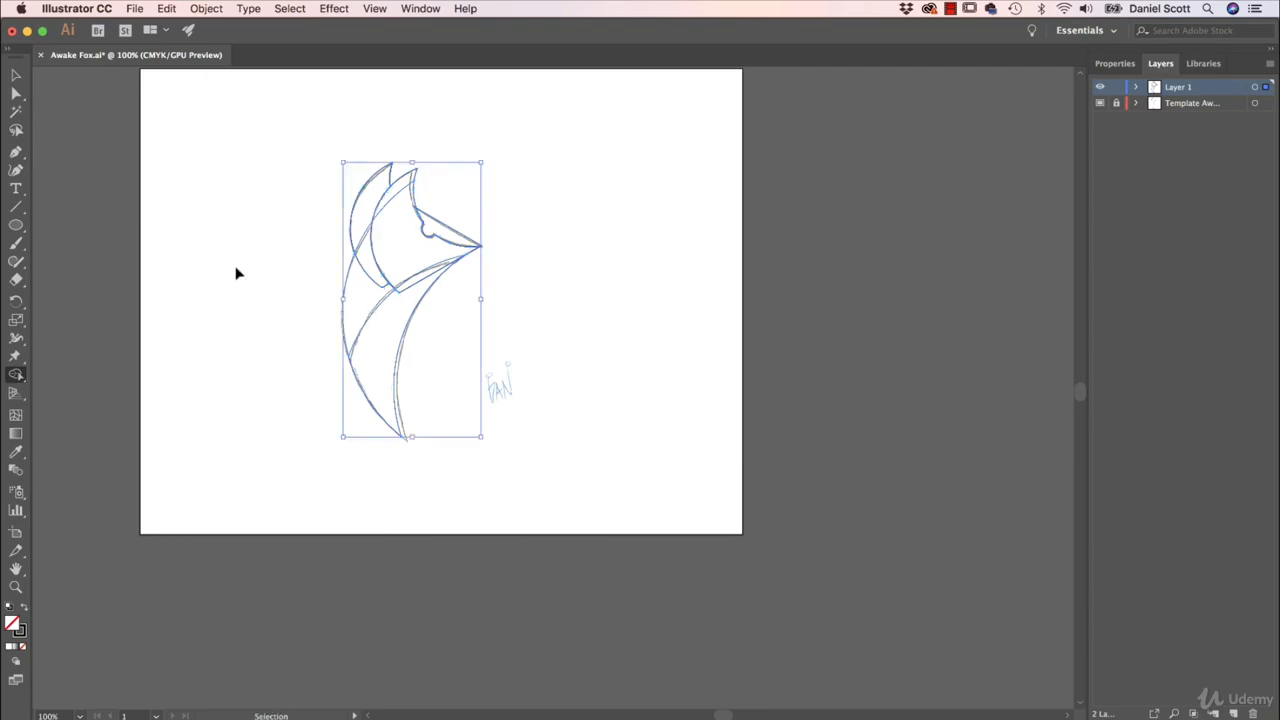
- Hide the template layer and merge the sliver below the jaw into the chest and the back ear's lower tip into the neck
key(super+equal)
key(super+equal)
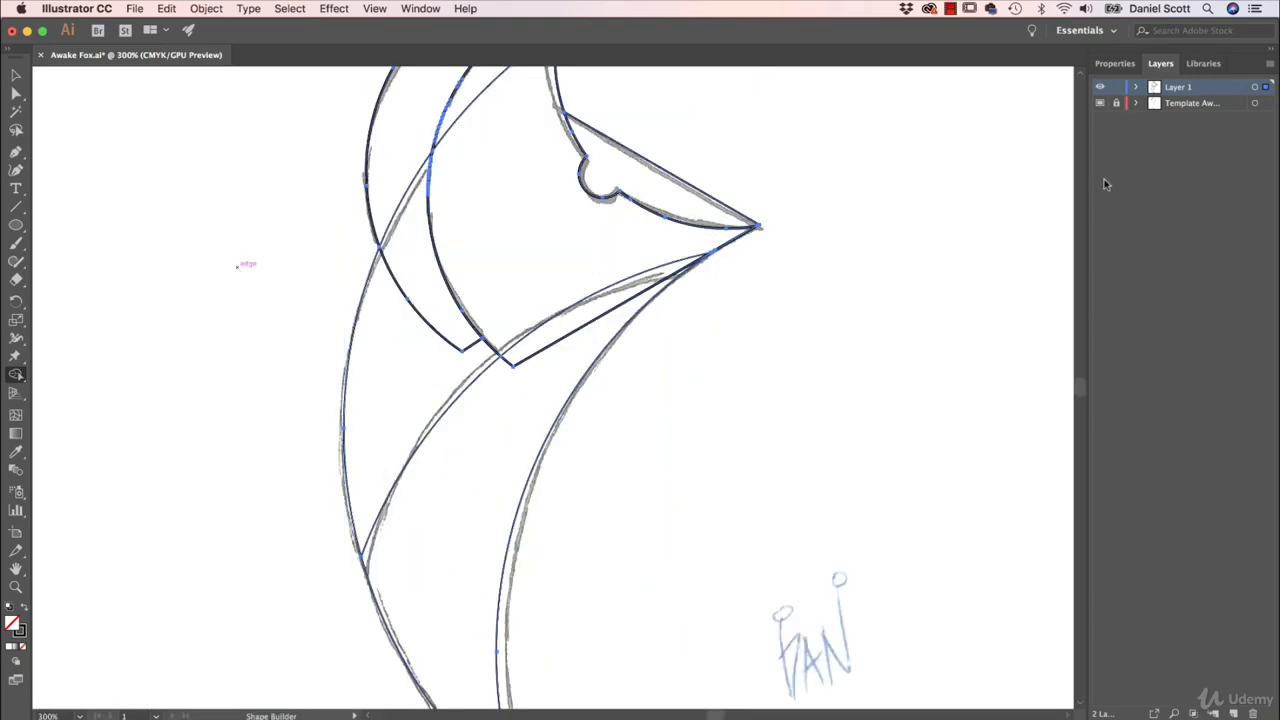
click(1100, 103)
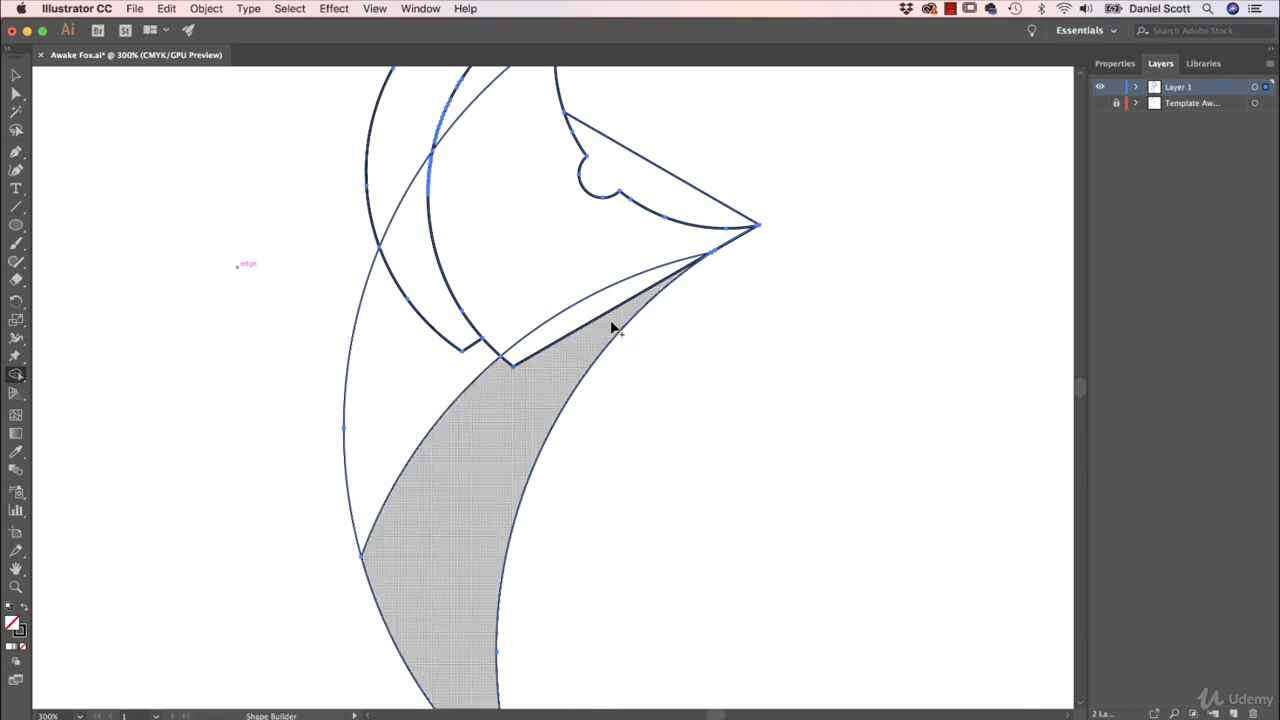
mouse_move(609, 306)
mouse_down()
mouse_move(569, 351)
mouse_move(528, 477)
mouse_up()
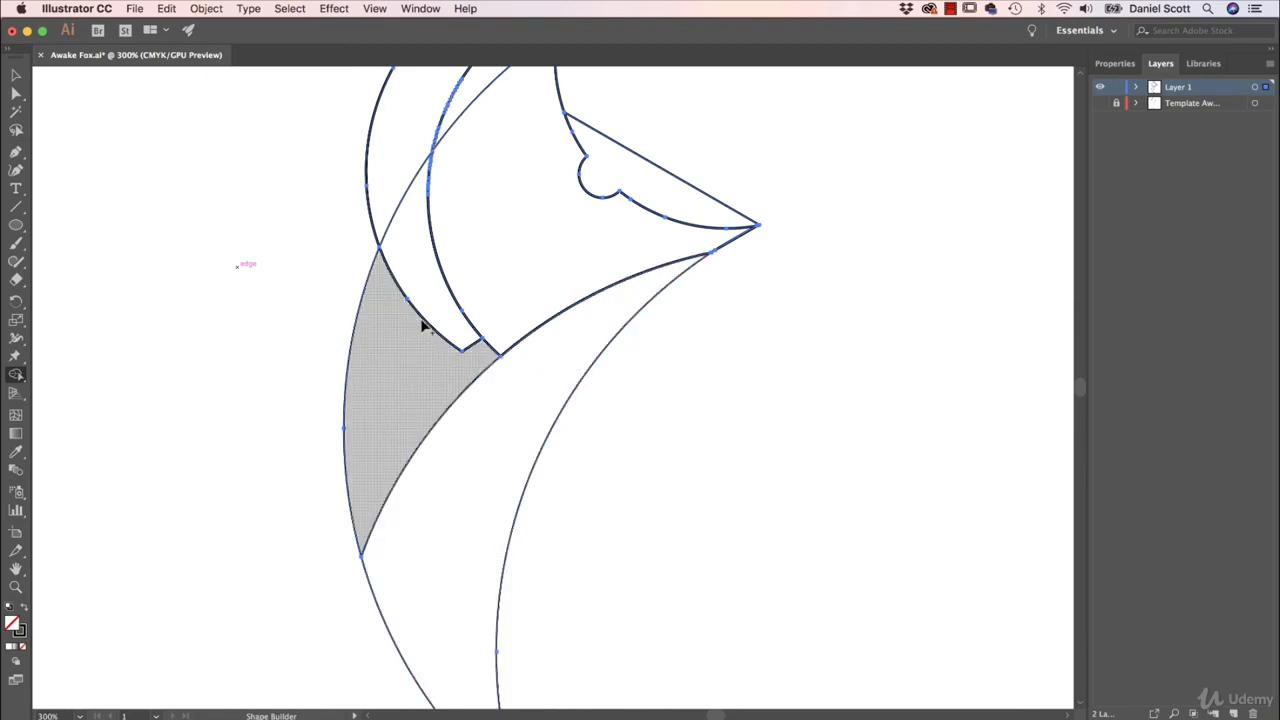
drag(423, 323, 390, 405)
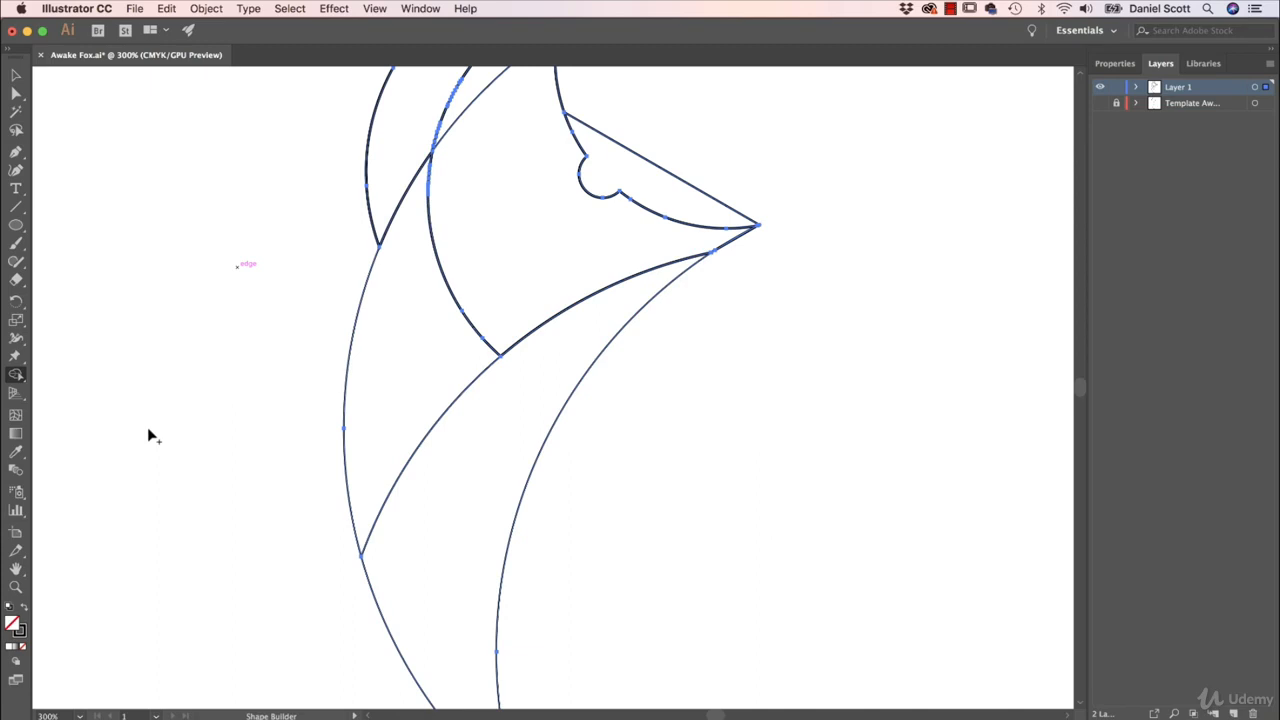
- Merge the sliver along the front ear into the face shape with the Shape Builder tool and deselect everything
key(super+minus)
key(super+minus)
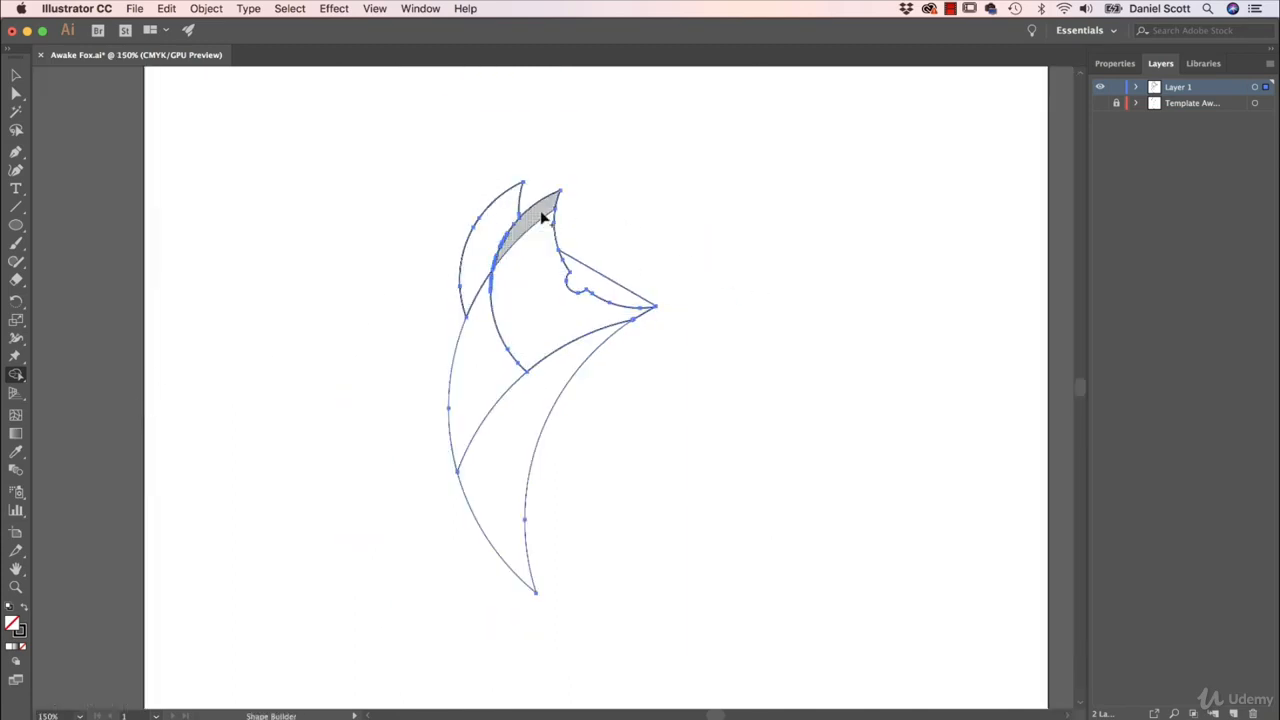
drag(541, 220, 545, 290)
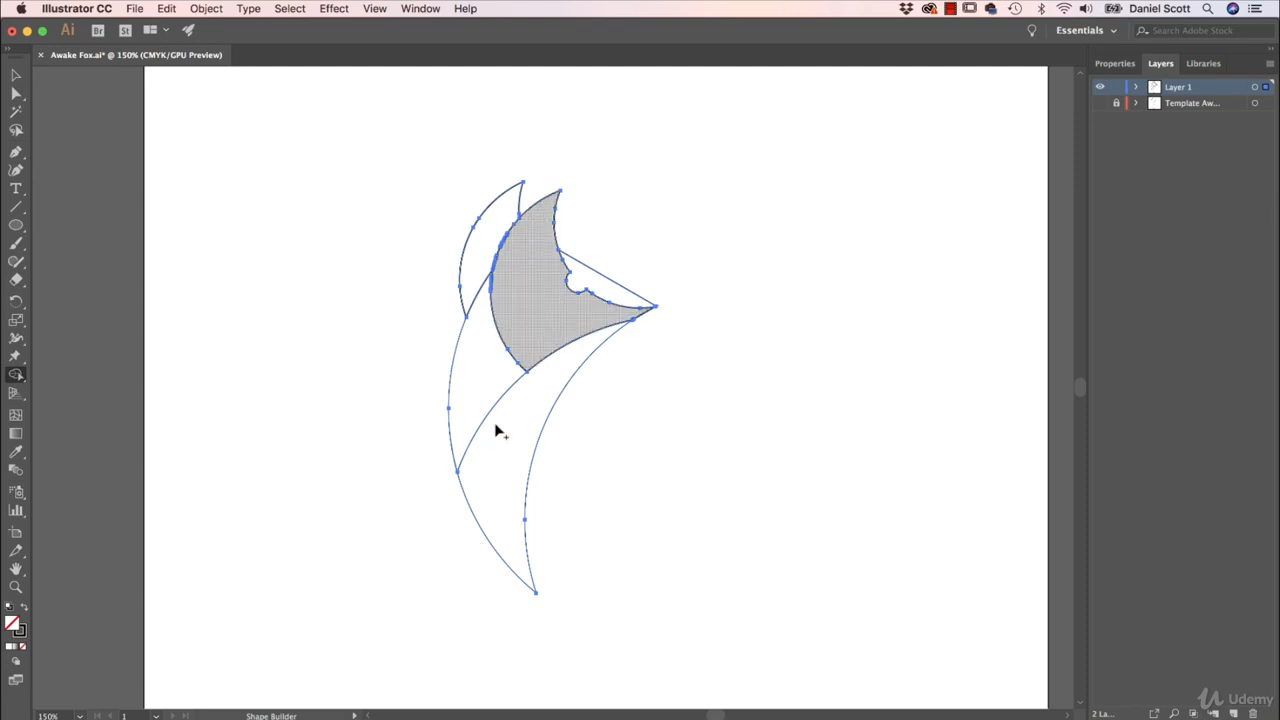
key(v)
click(260, 213)
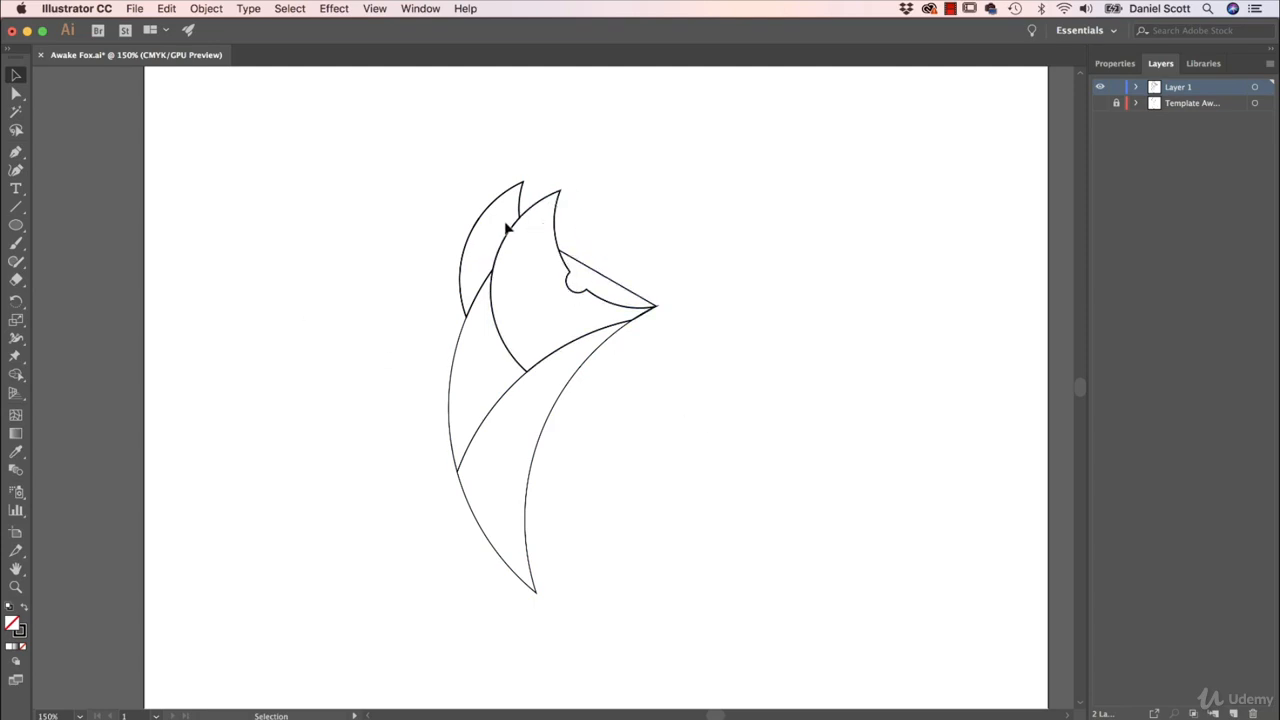
- Select all the fox shapes, set their stroke weight to 0.25 pt, and deselect them
click(545, 426)
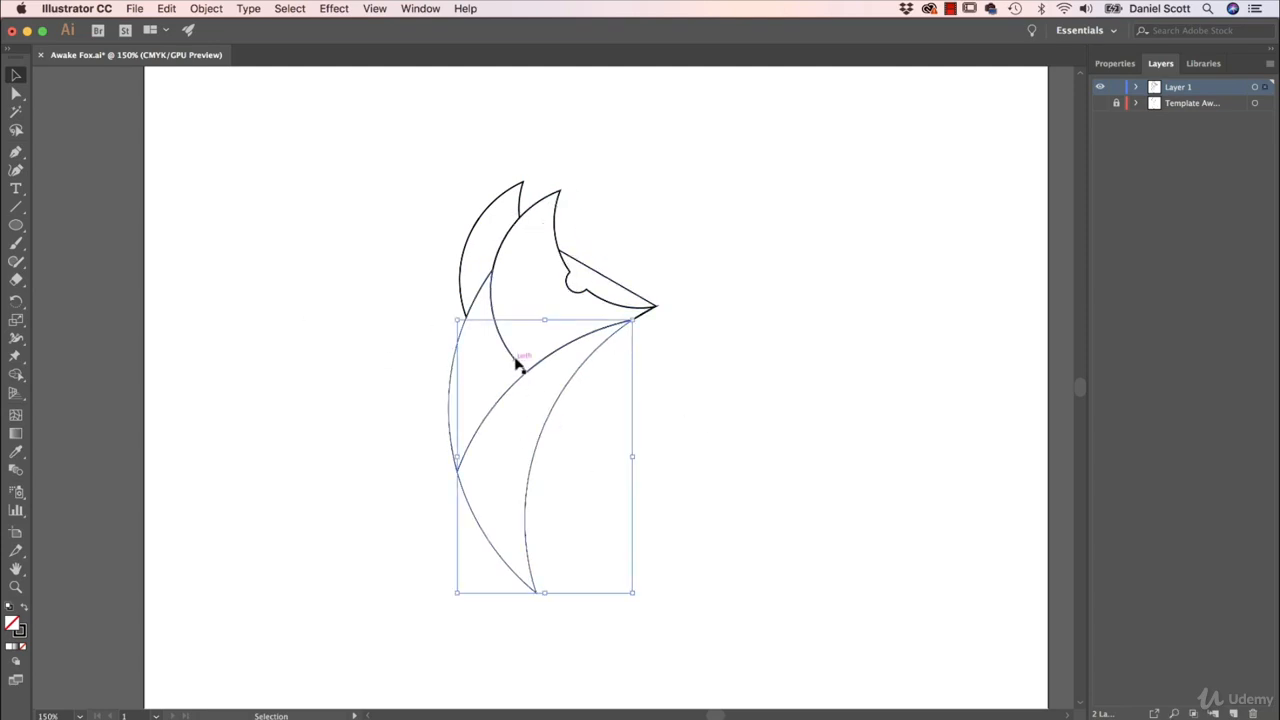
click(516, 359)
click(389, 243)
drag(346, 186, 686, 512)
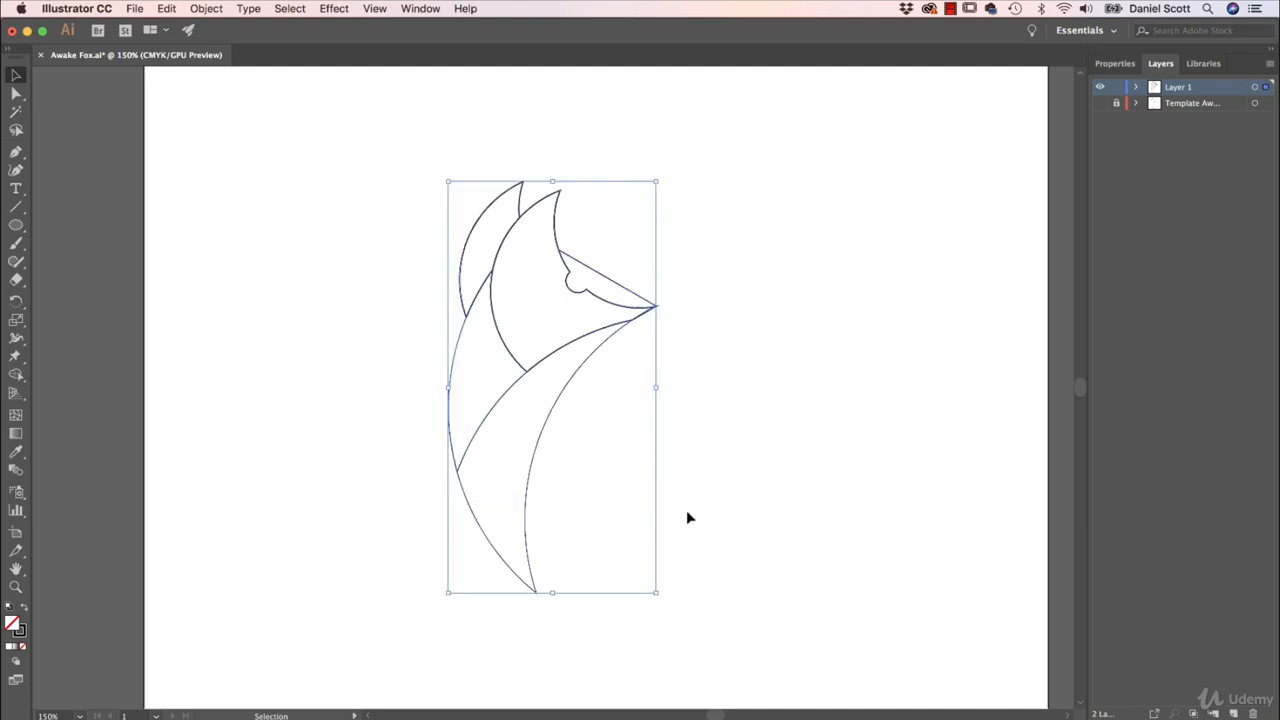
click(1115, 63)
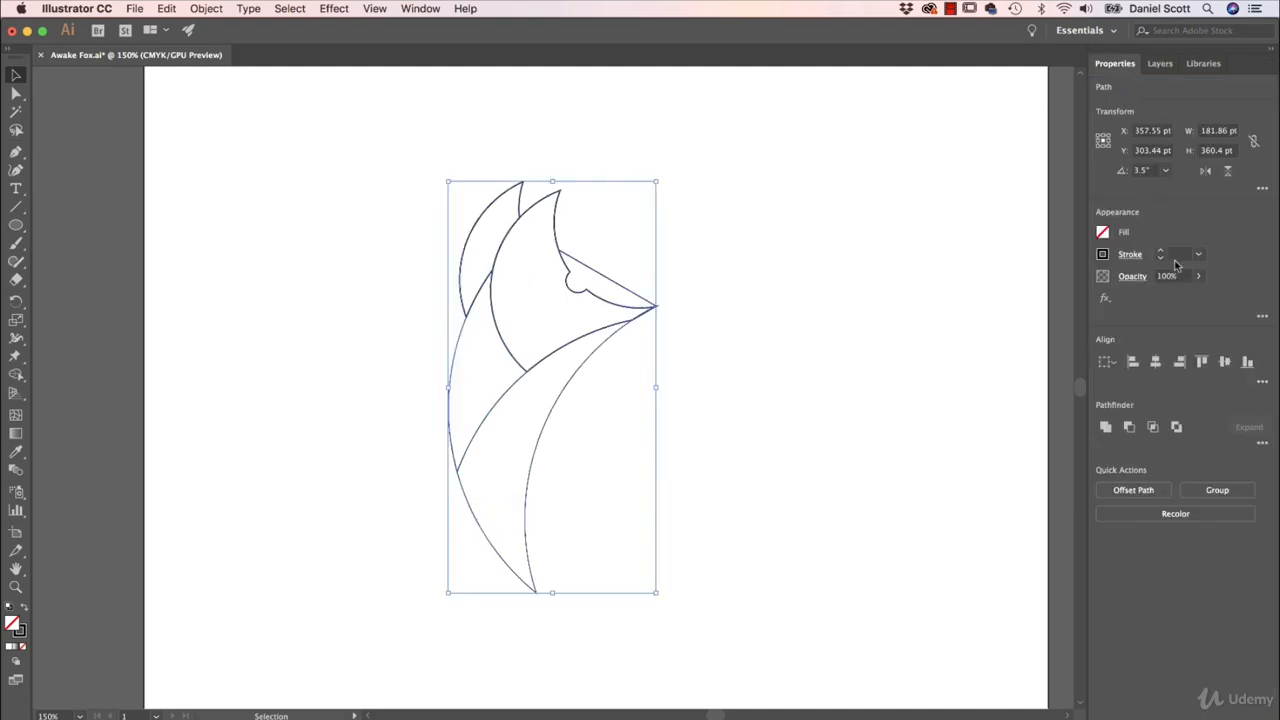
click(1200, 256)
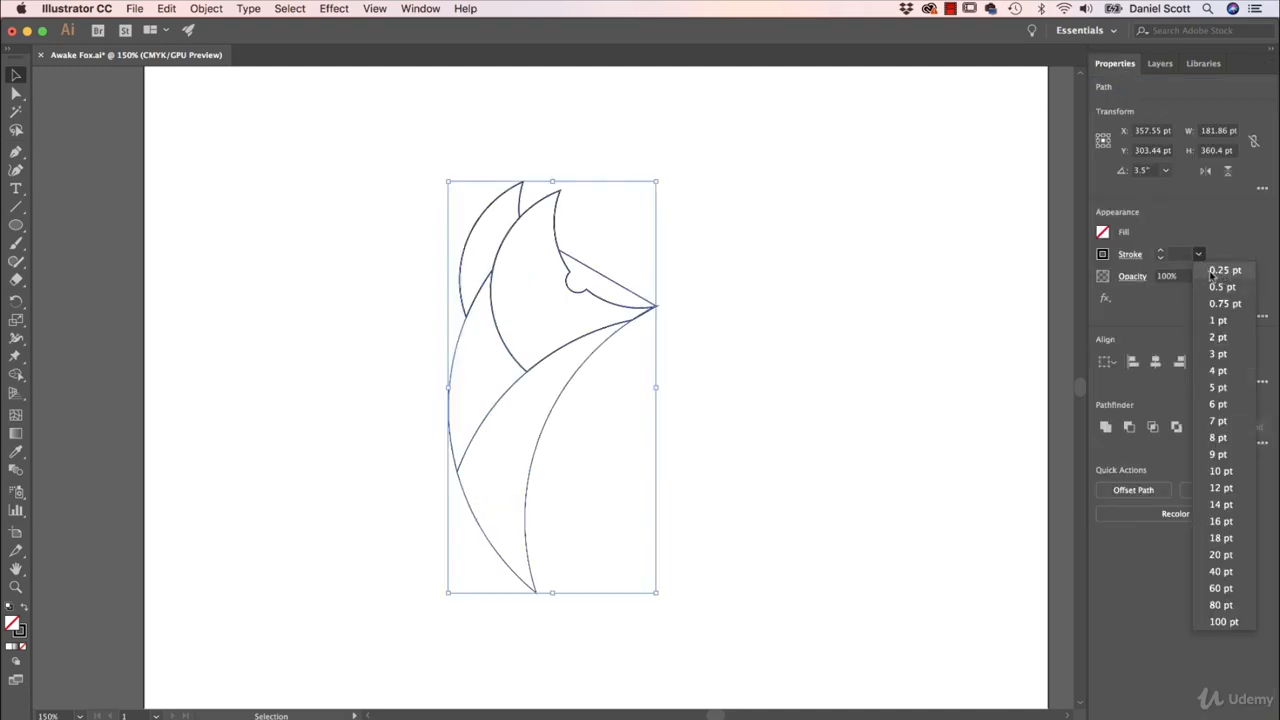
click(1225, 271)
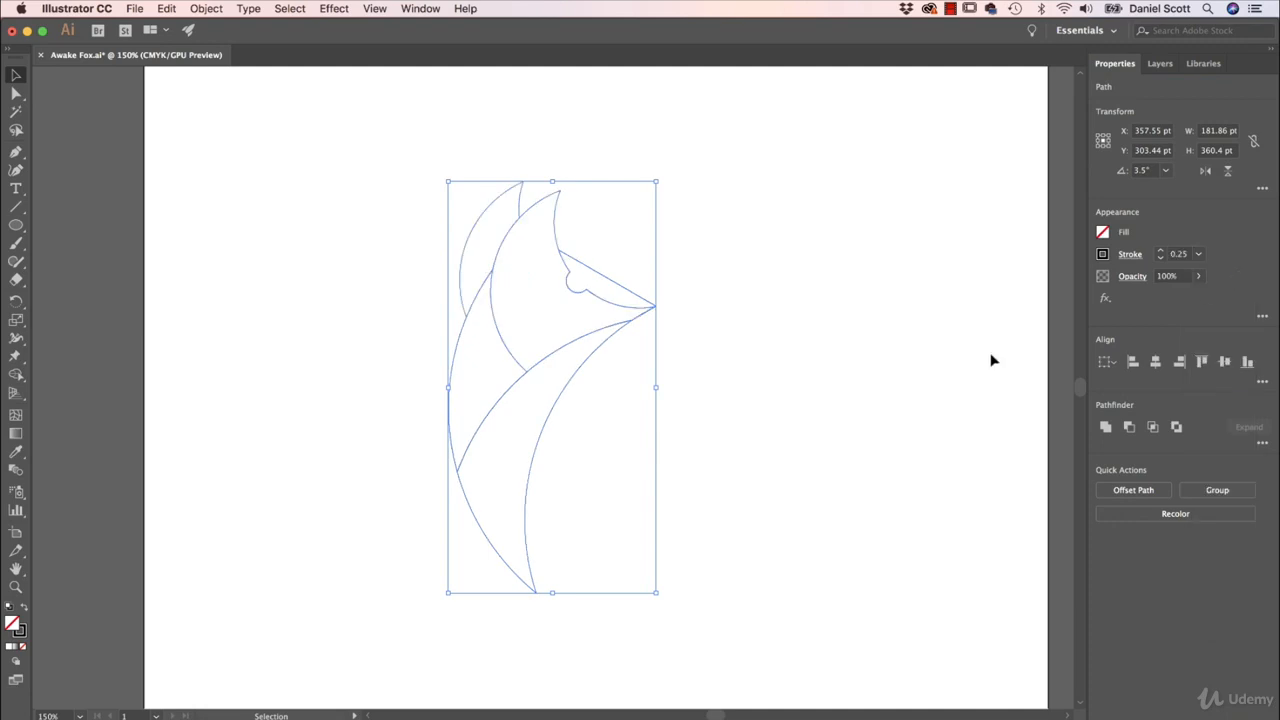
click(820, 398)
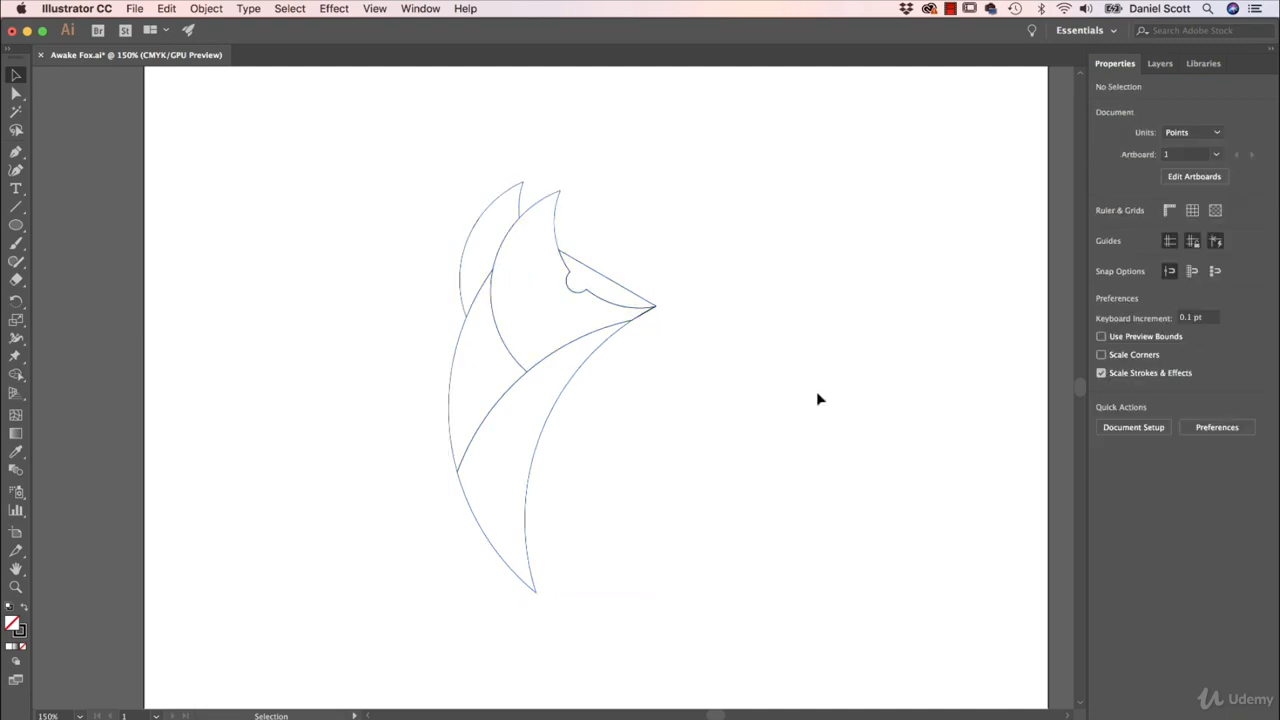
- Draw a 792 by 612 pt rectangle that covers the whole artboard
click(656, 312)
click(727, 316)
key(super+minus)
key(super+minus)
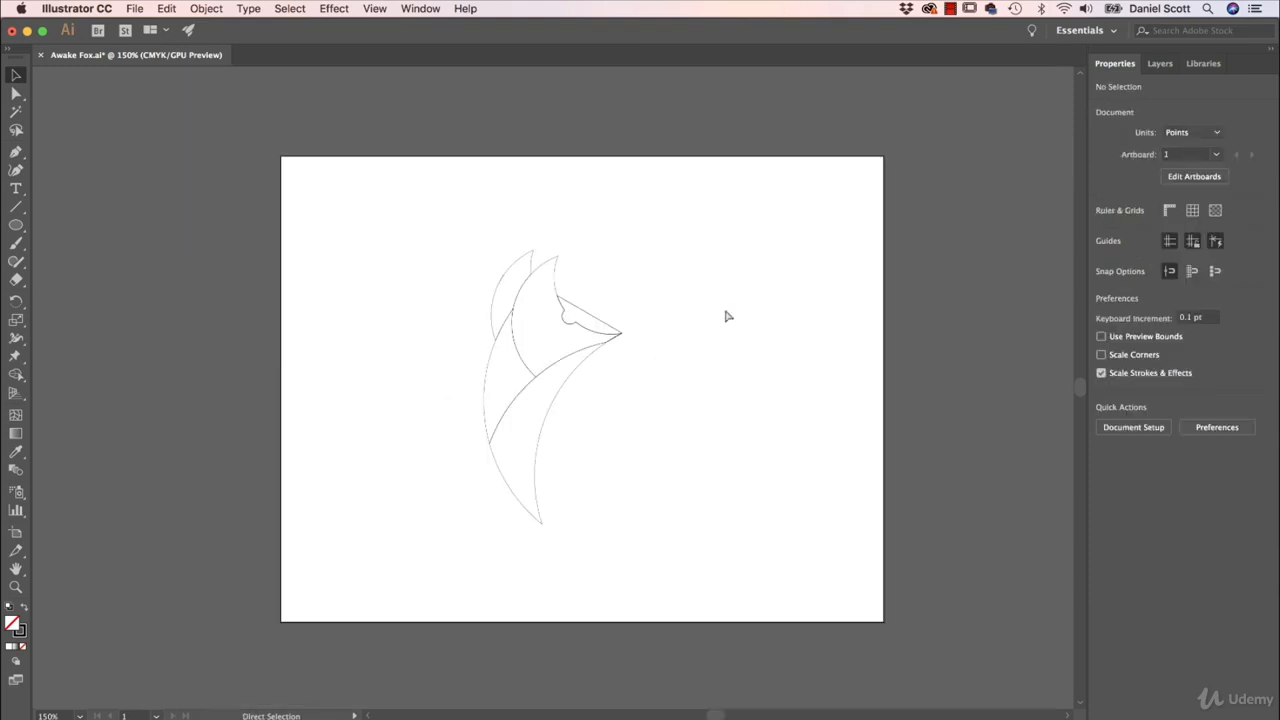
click(16, 225)
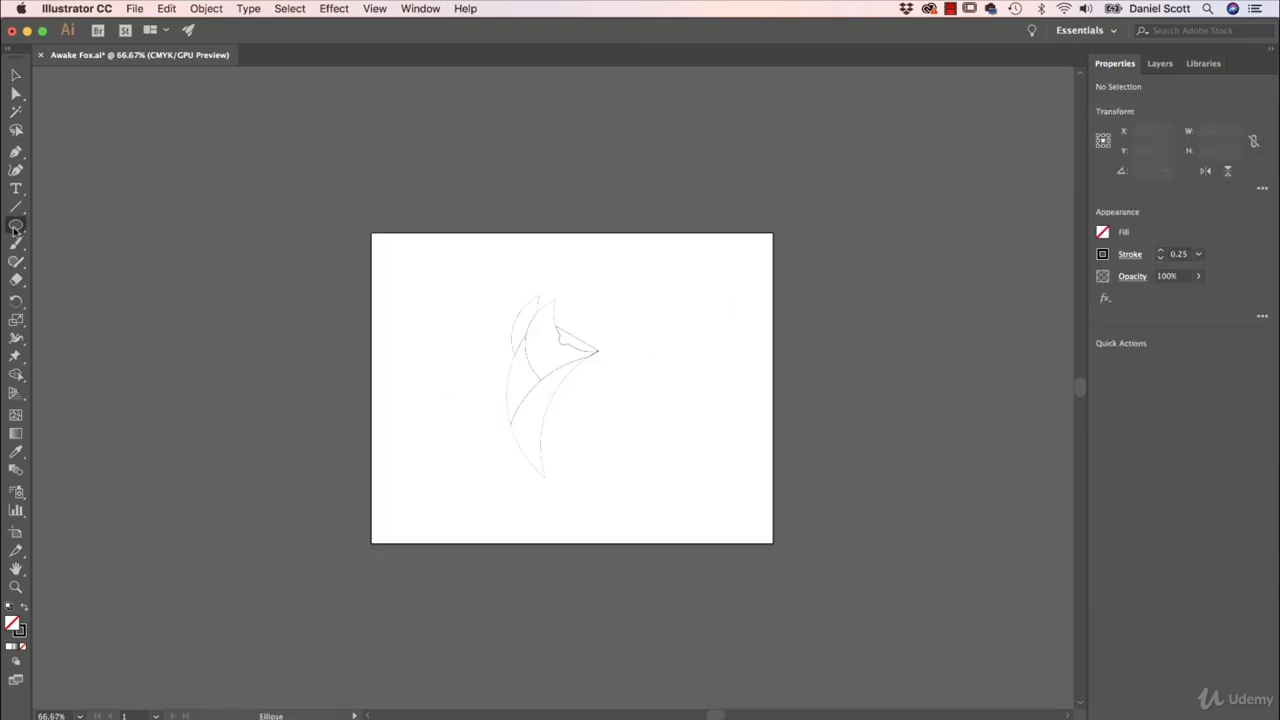
click(90, 223)
drag(371, 234, 773, 543)
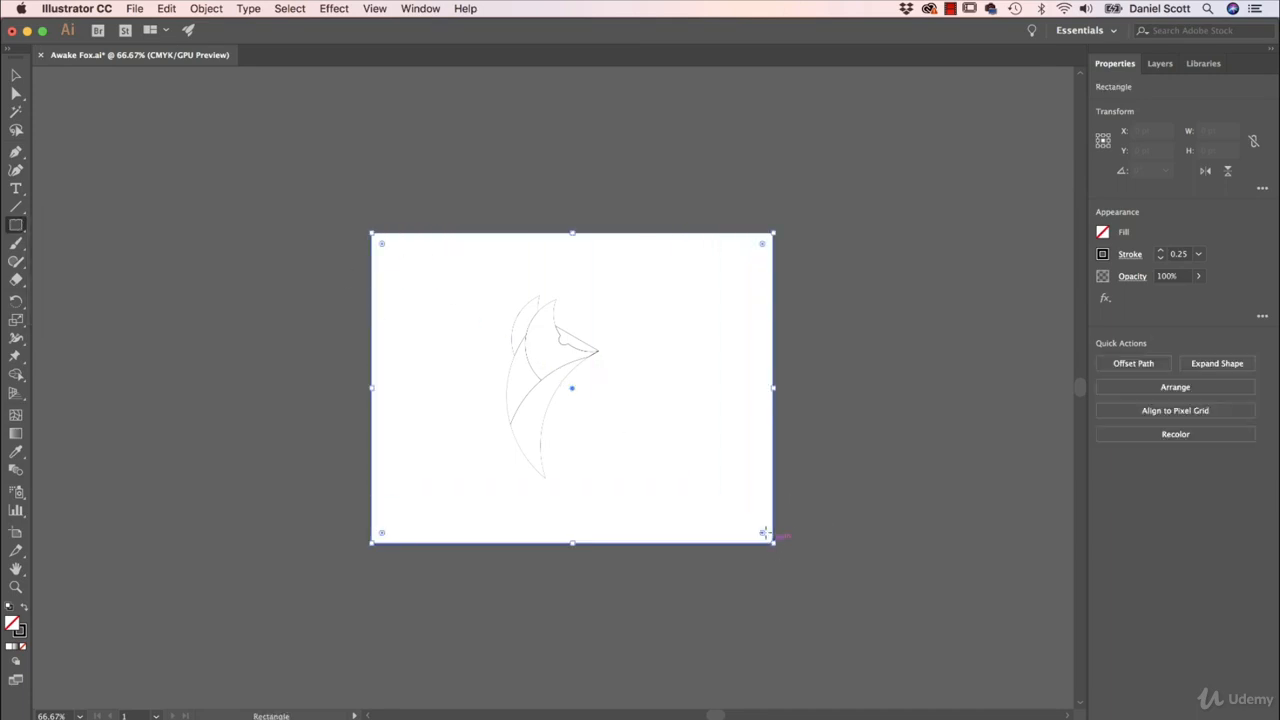
- Give the artboard-sized rectangle a dark grey fill with no stroke and send it behind the fox shapes
click(1102, 232)
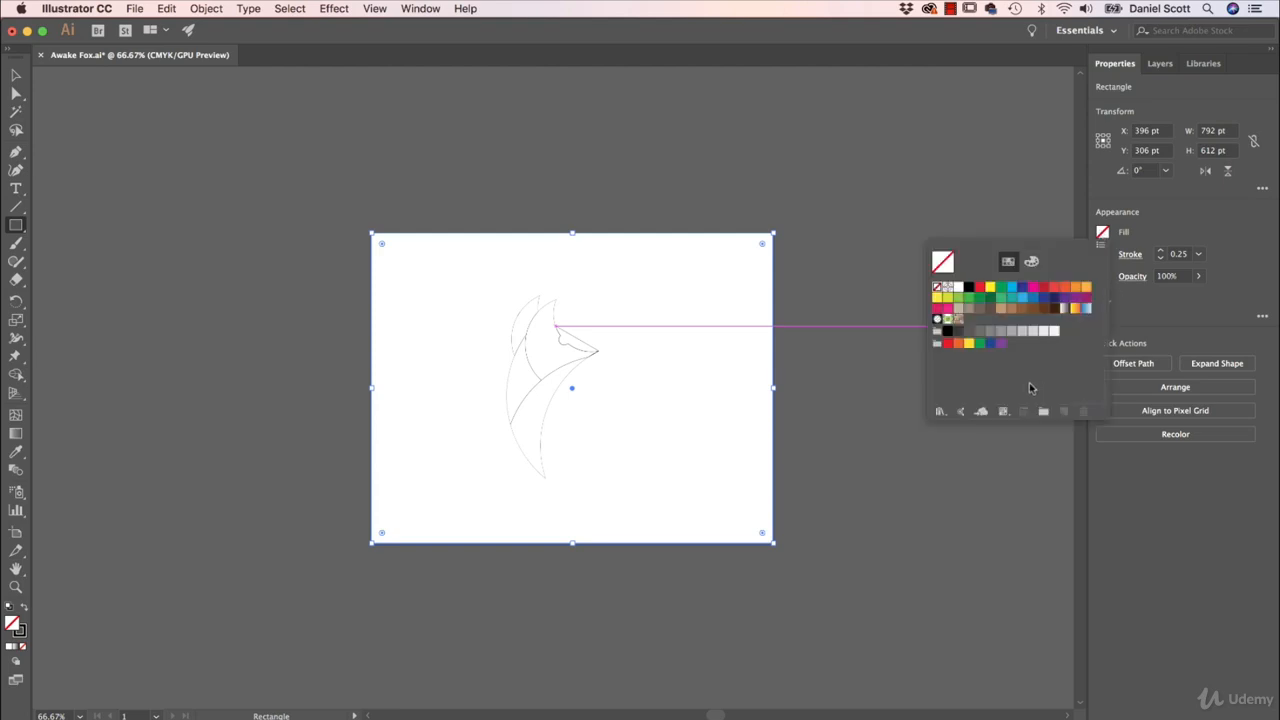
click(967, 332)
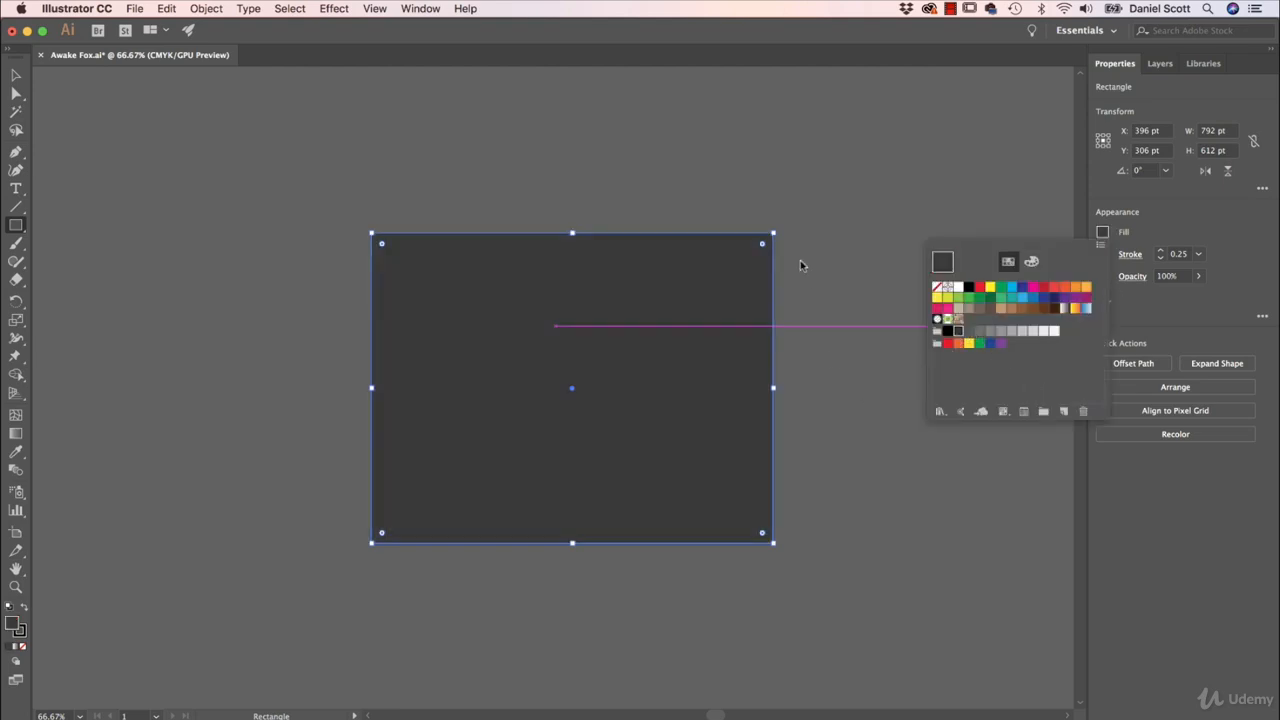
click(1102, 254)
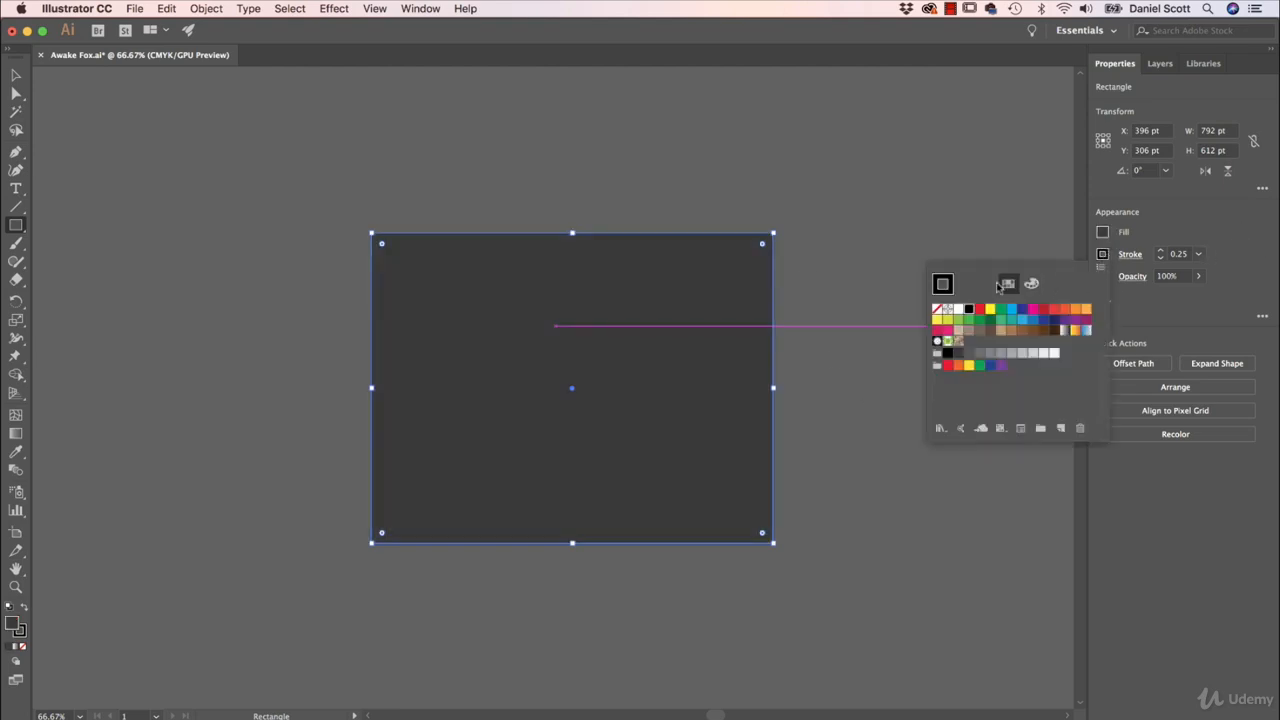
click(936, 310)
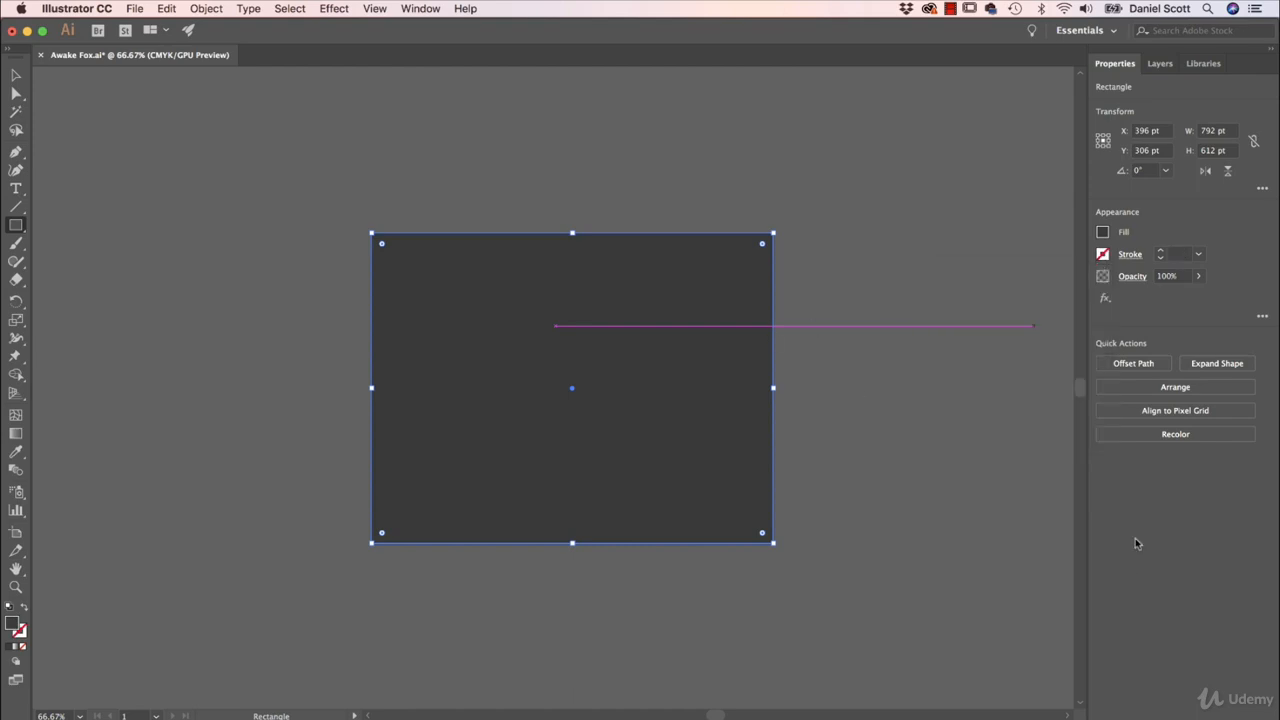
click(1169, 392)
click(1146, 450)
- Fill the fox's face shape with orange, C 20.78, M 63.92, Y 100 and K 7.45
key(v)
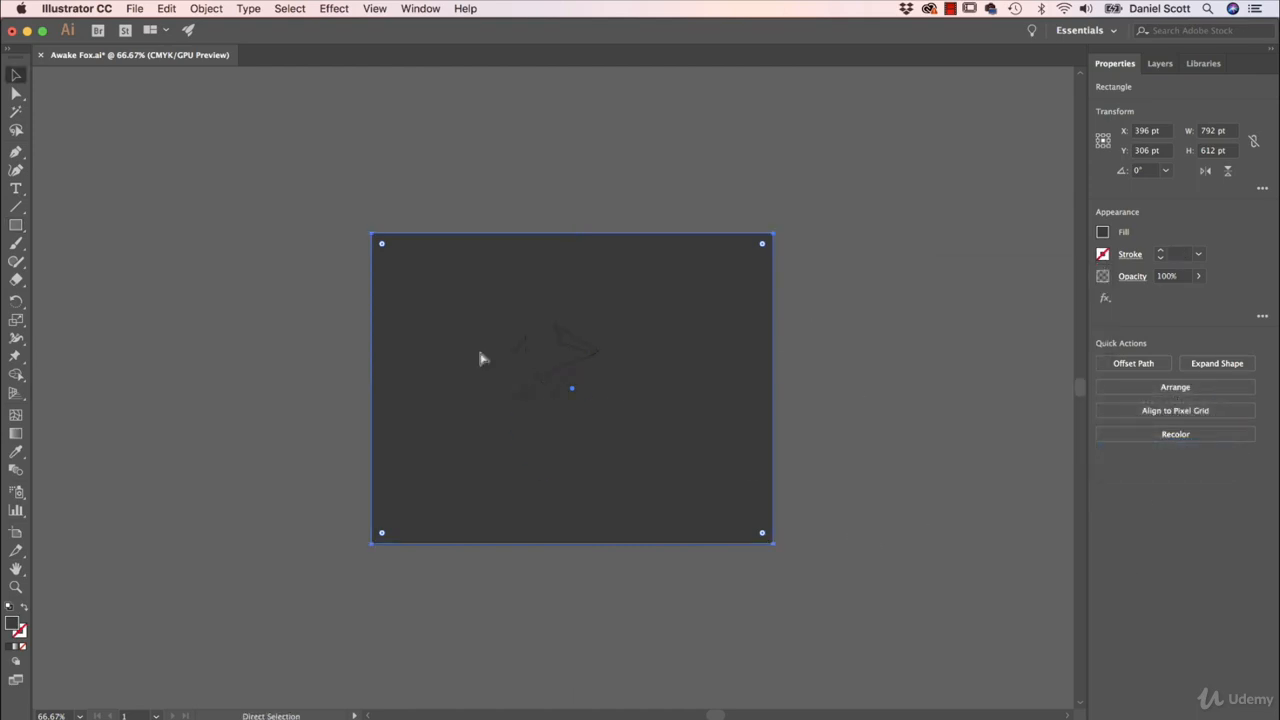
key(super+equal)
key(super+equal)
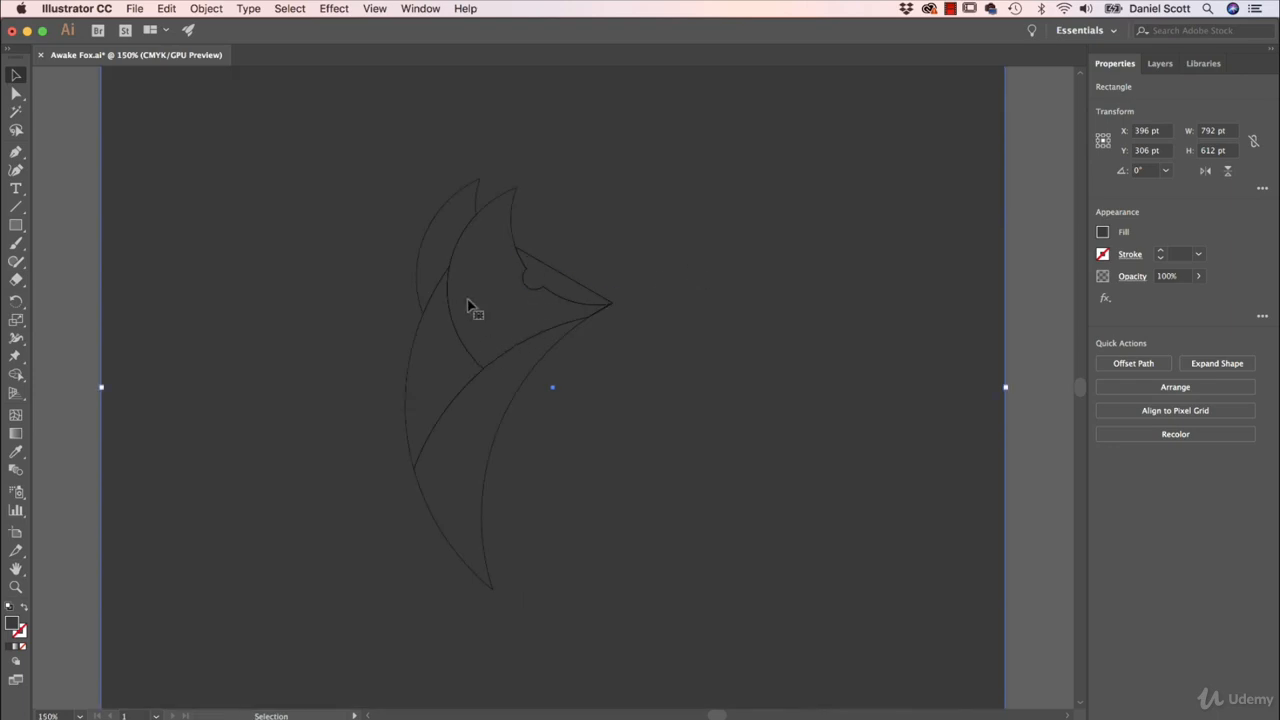
click(517, 238)
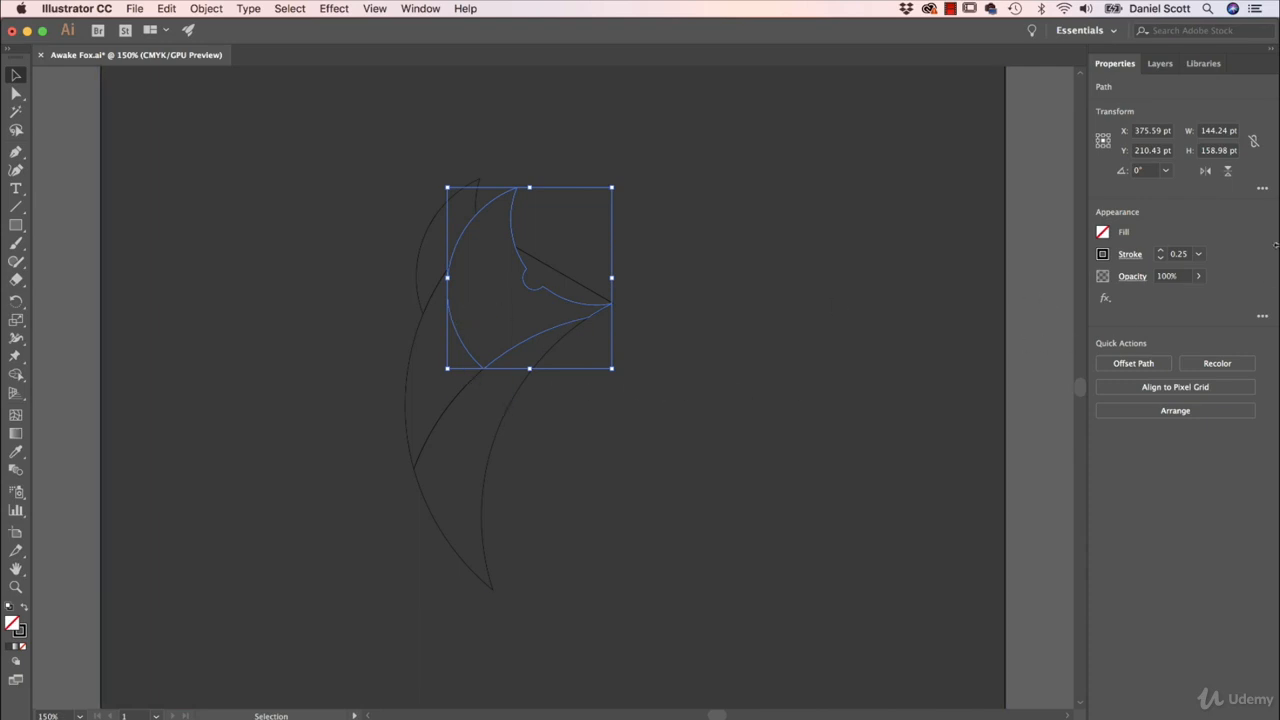
click(1102, 233)
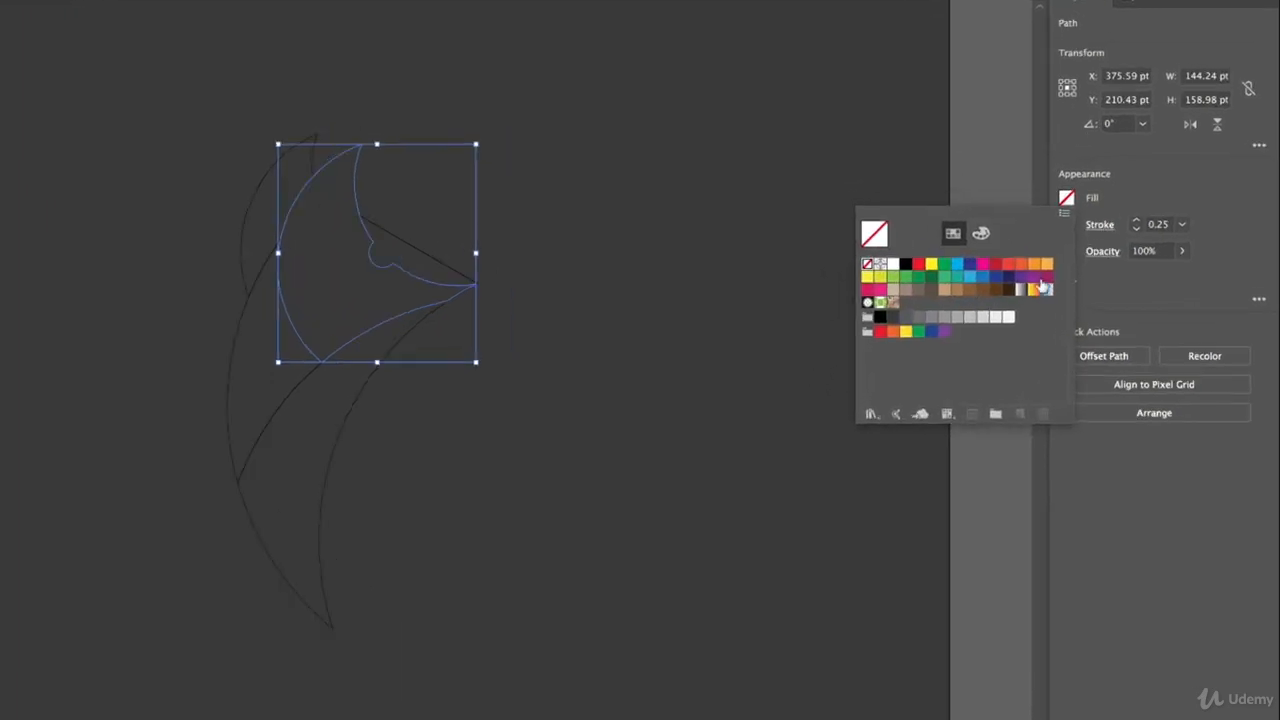
click(937, 211)
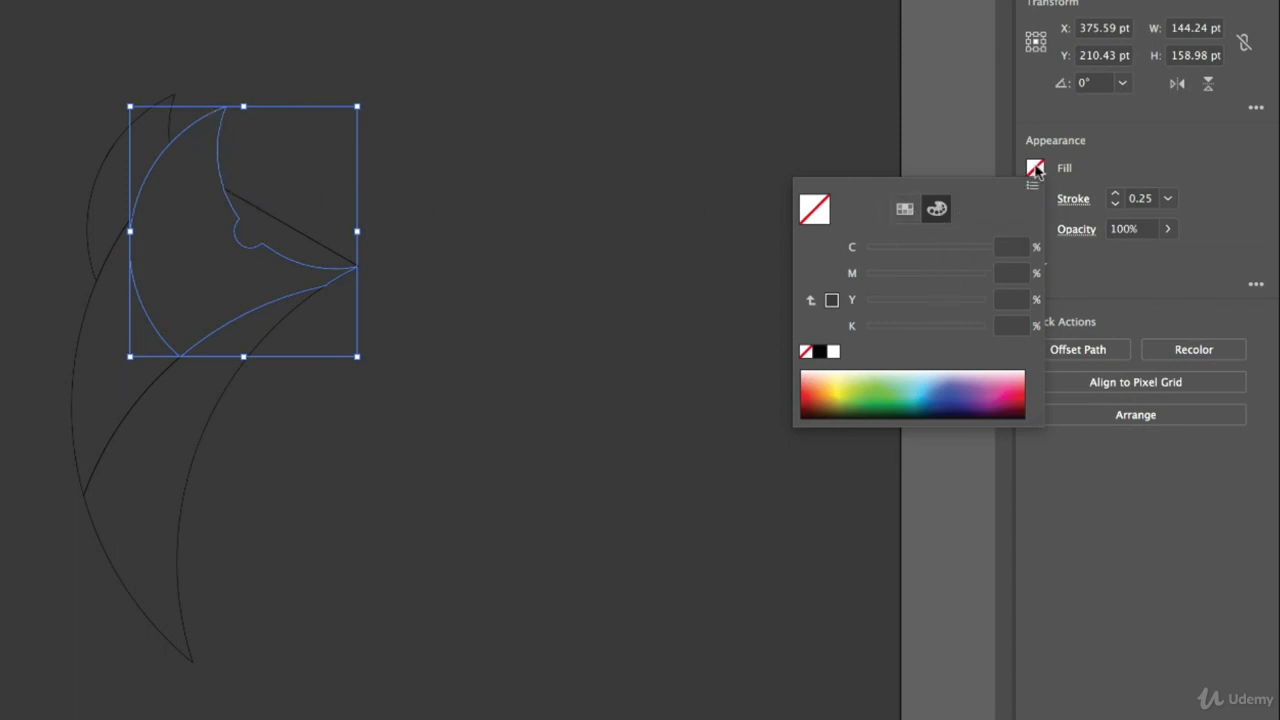
click(829, 396)
drag(832, 391, 827, 396)
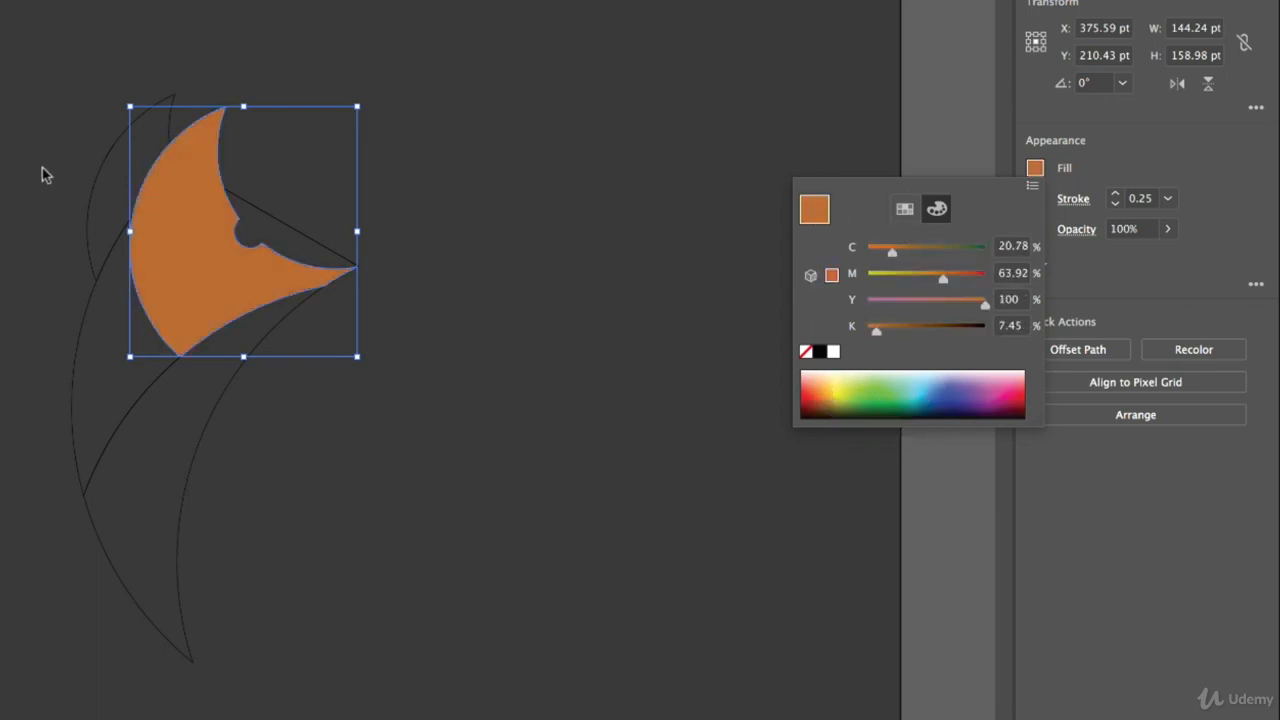
- Fill the back ear with the face's orange and darken it by setting black to 32%
click(175, 98)
click(165, 105)
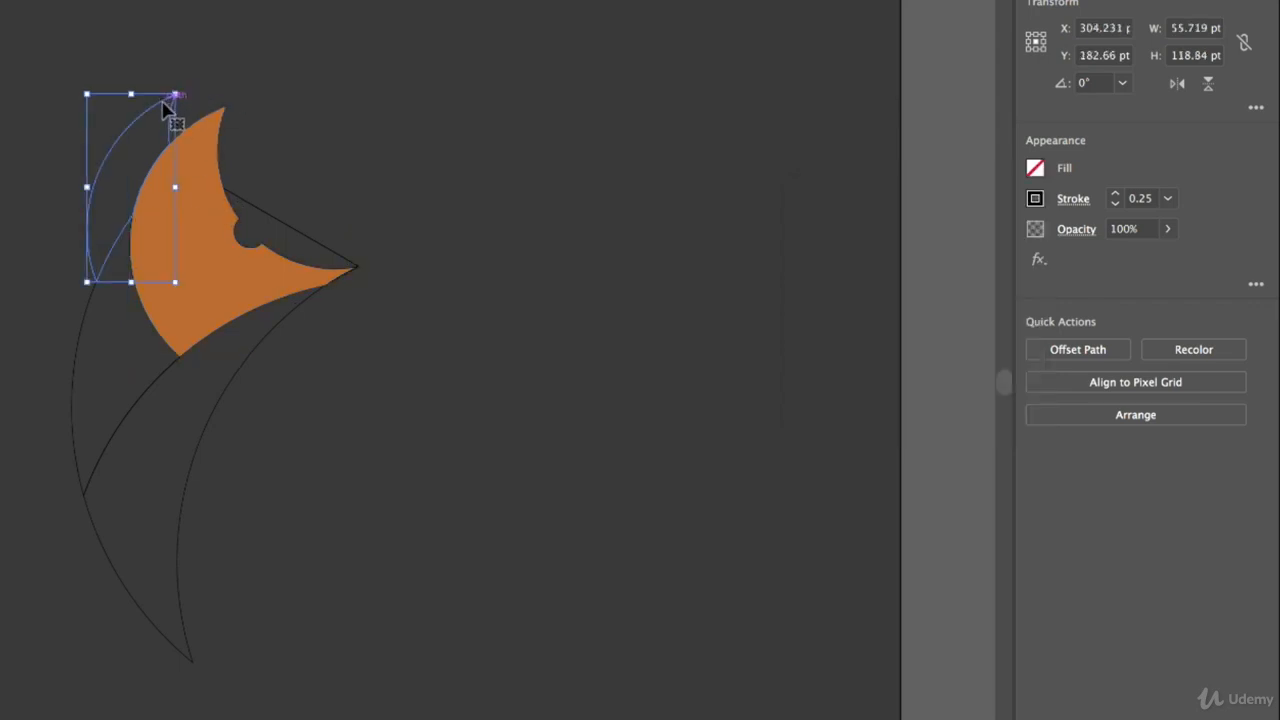
click(1035, 170)
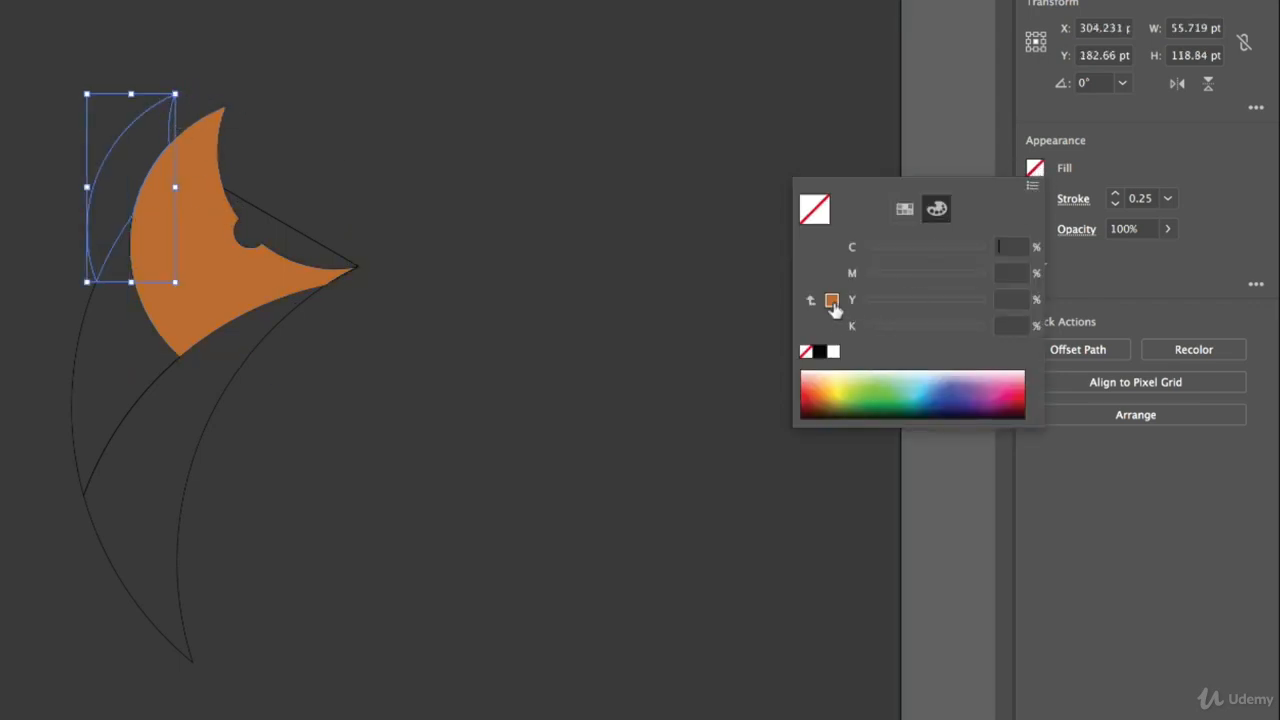
click(831, 300)
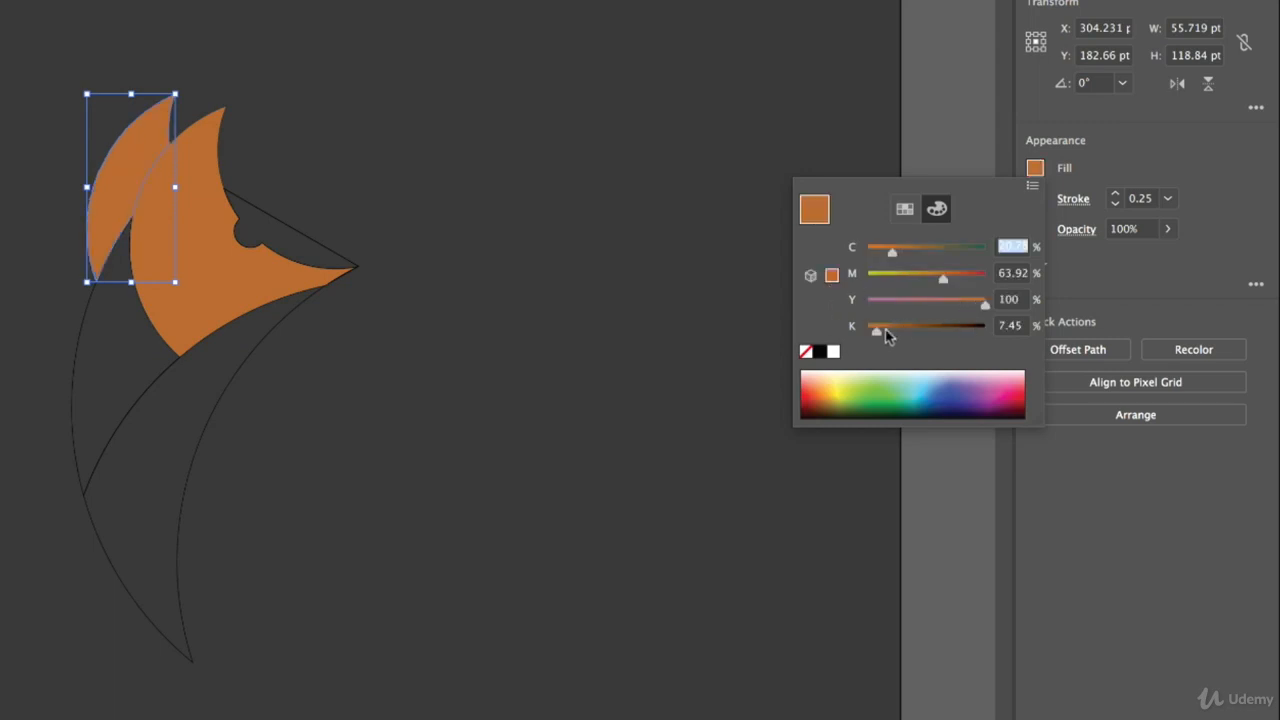
drag(877, 333, 904, 340)
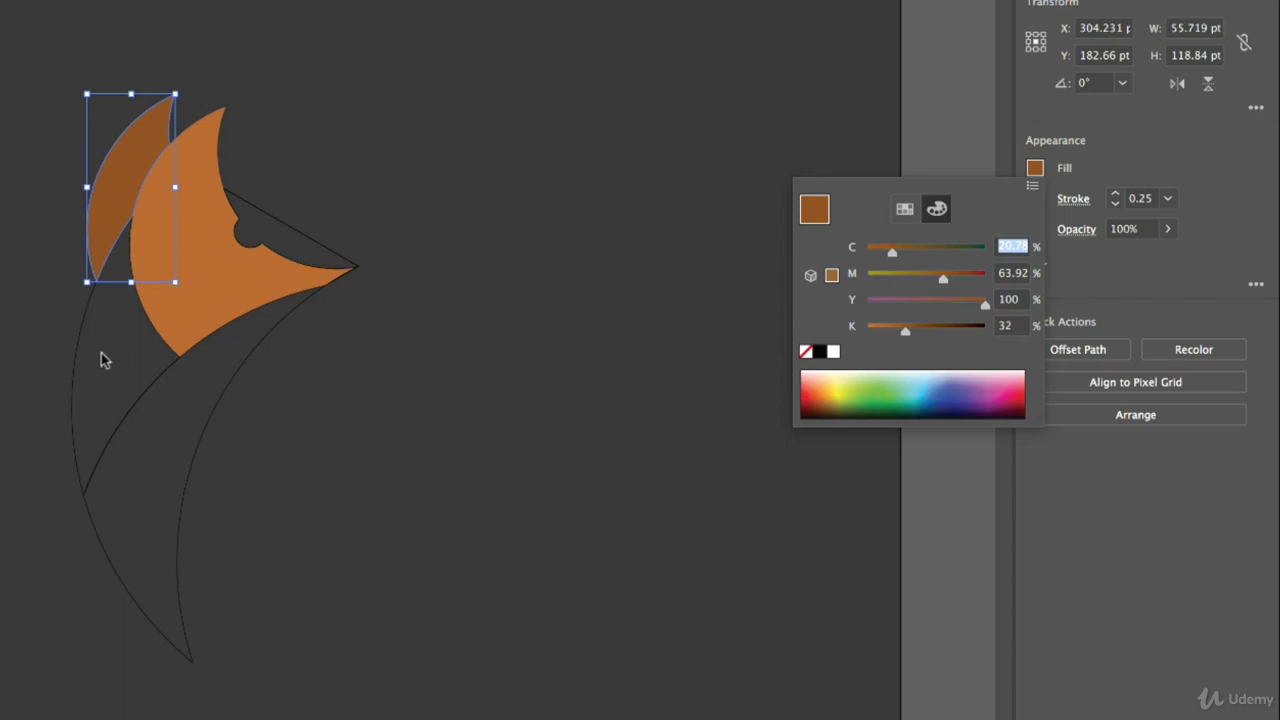
- Fill the neck shape behind the face with the last used orange and lighten it by setting black to 0%
click(71, 374)
click(71, 374)
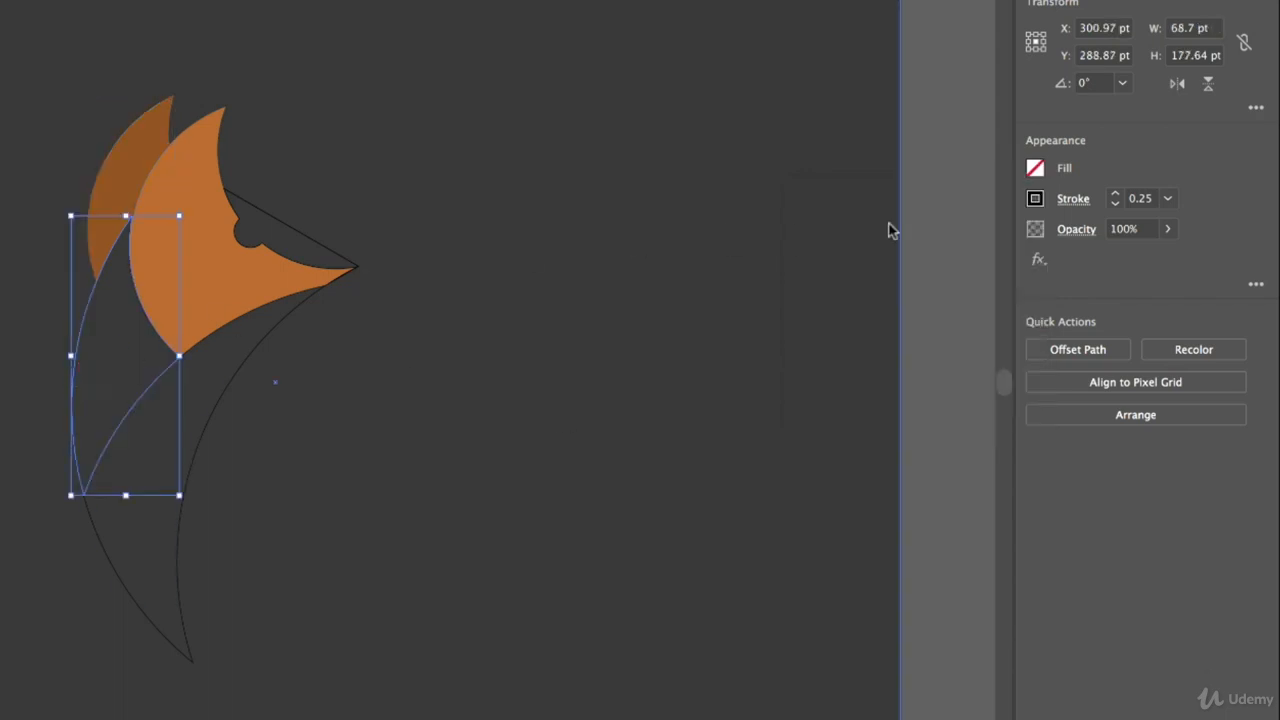
click(1035, 170)
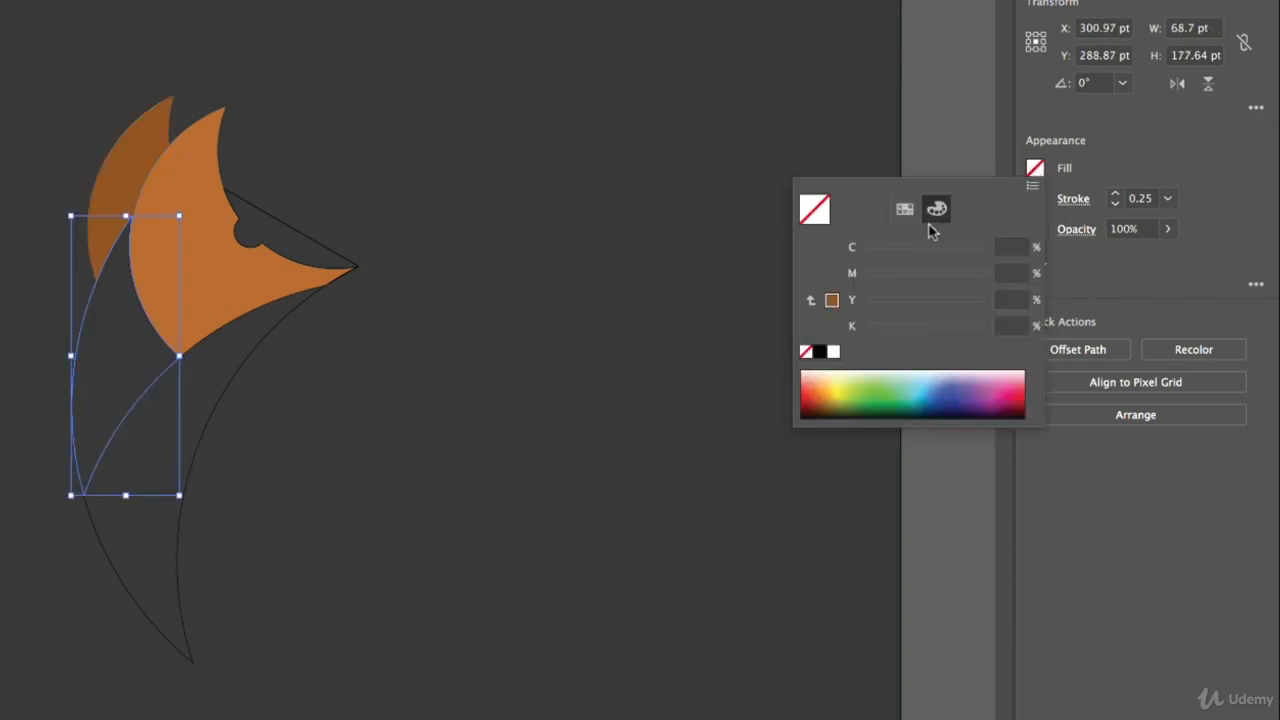
click(831, 300)
drag(910, 329, 867, 336)
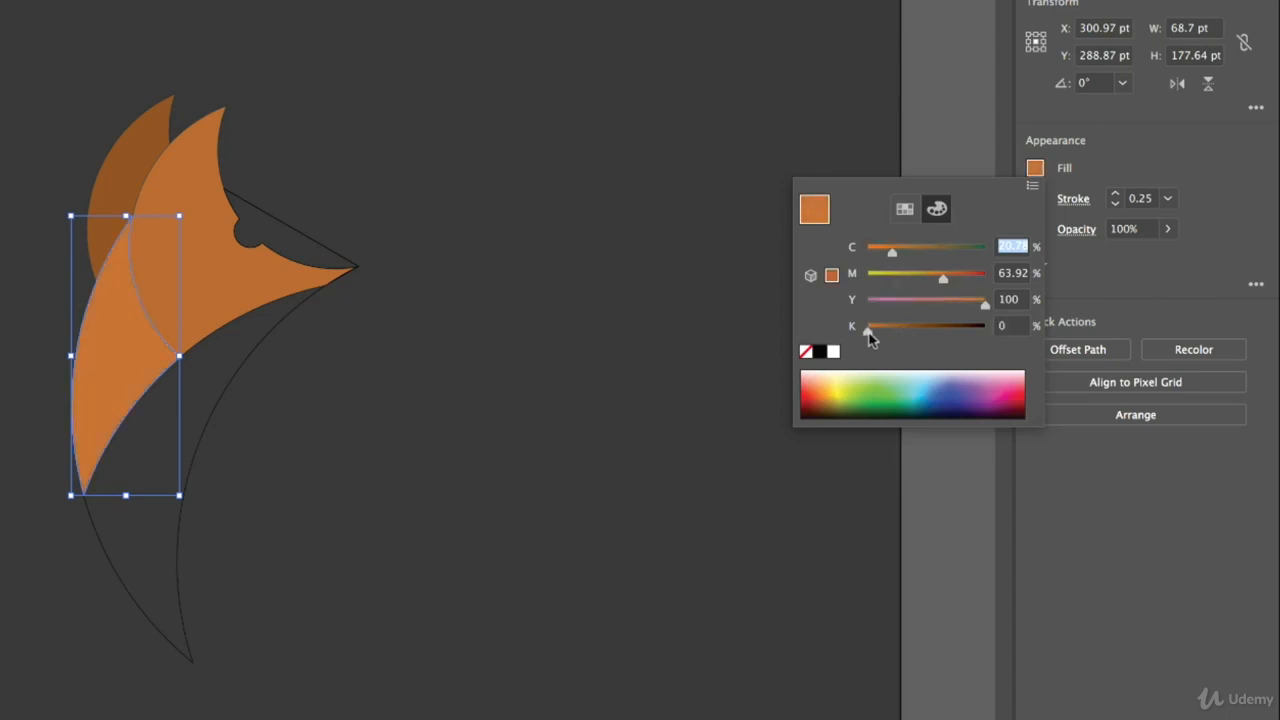
- Fill the chest shape with white and tint it light grey by setting black to 21%
click(232, 380)
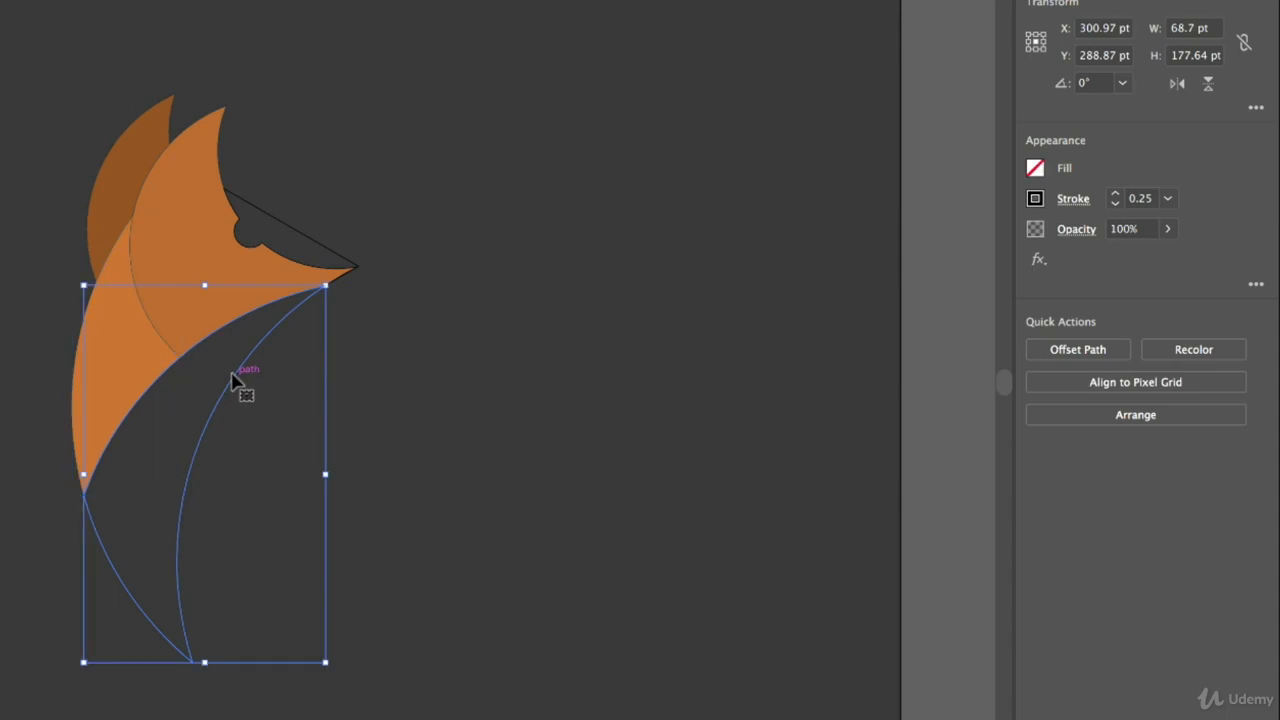
click(1035, 168)
click(833, 351)
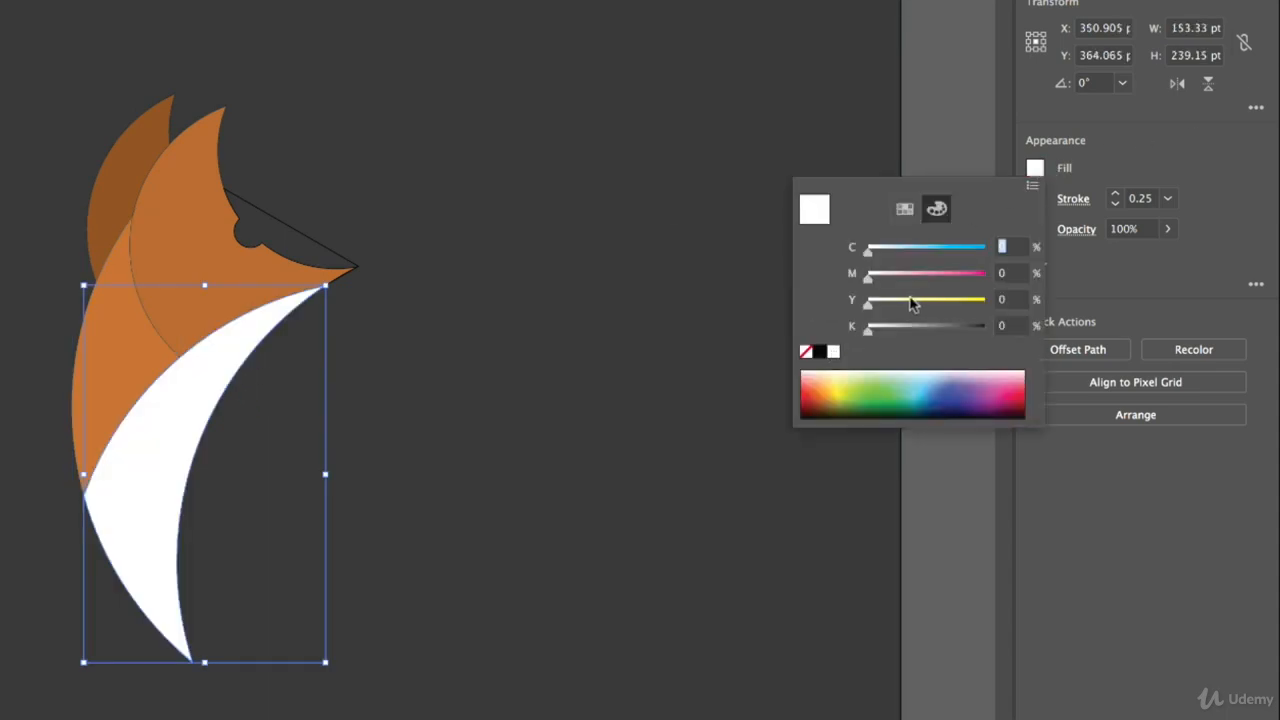
drag(868, 338, 891, 337)
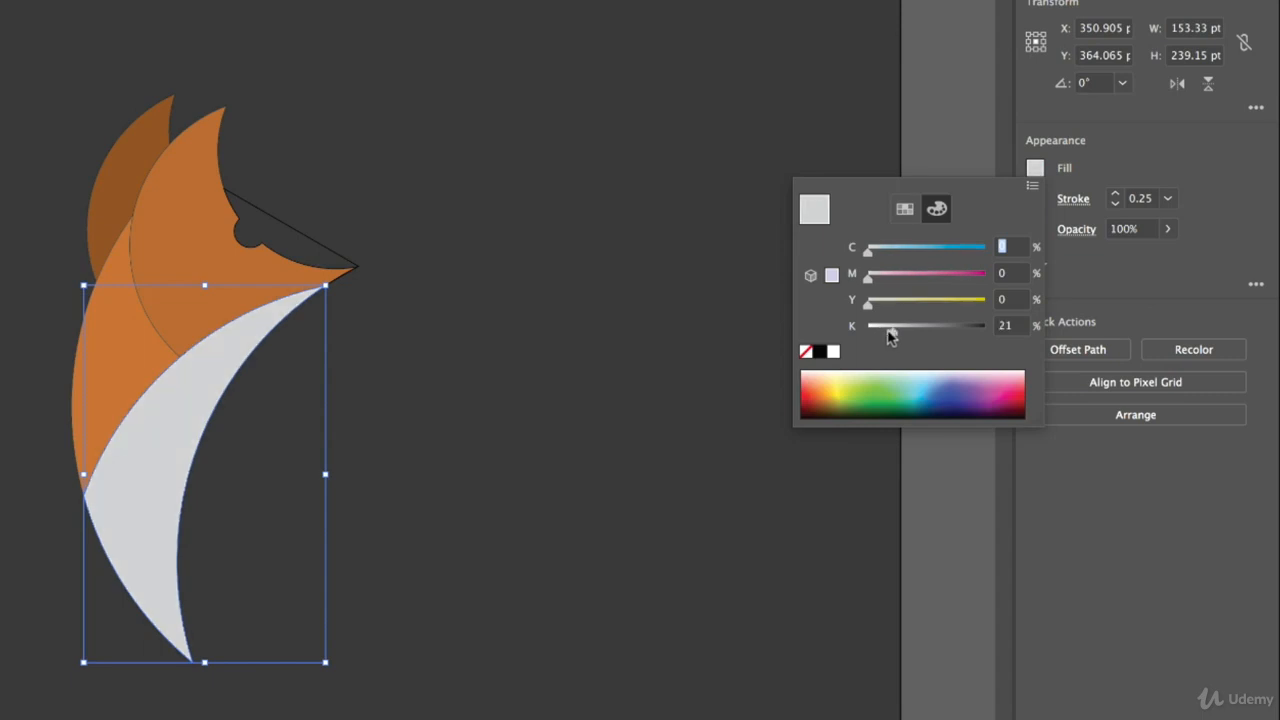
- Fill the eye and upper snout shape with the same light grey as the chest
click(315, 251)
click(315, 251)
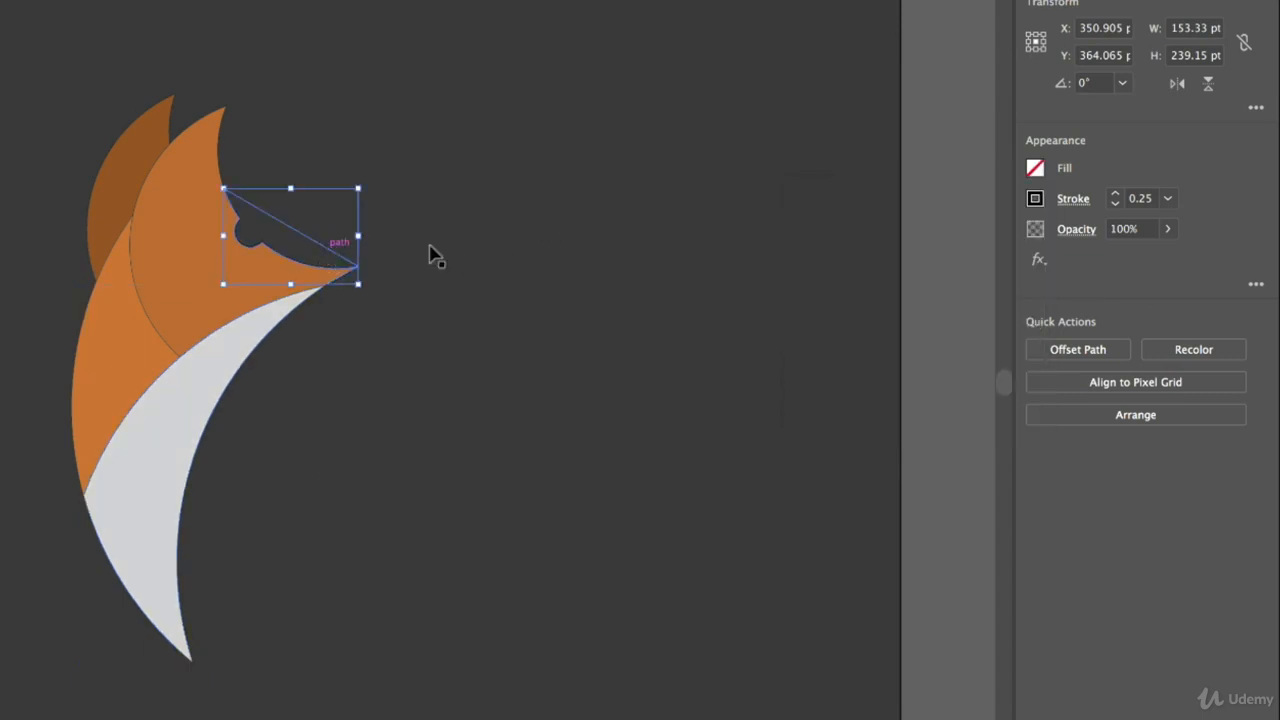
click(1033, 172)
click(831, 300)
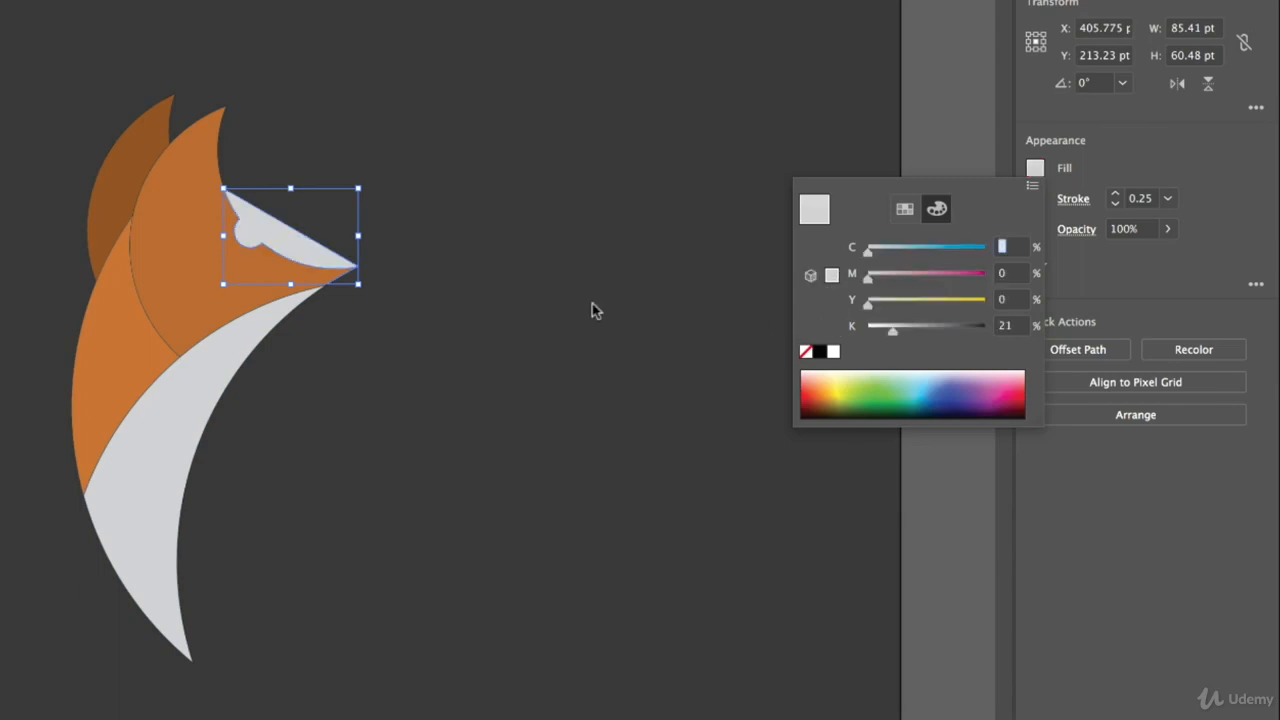
click(882, 543)
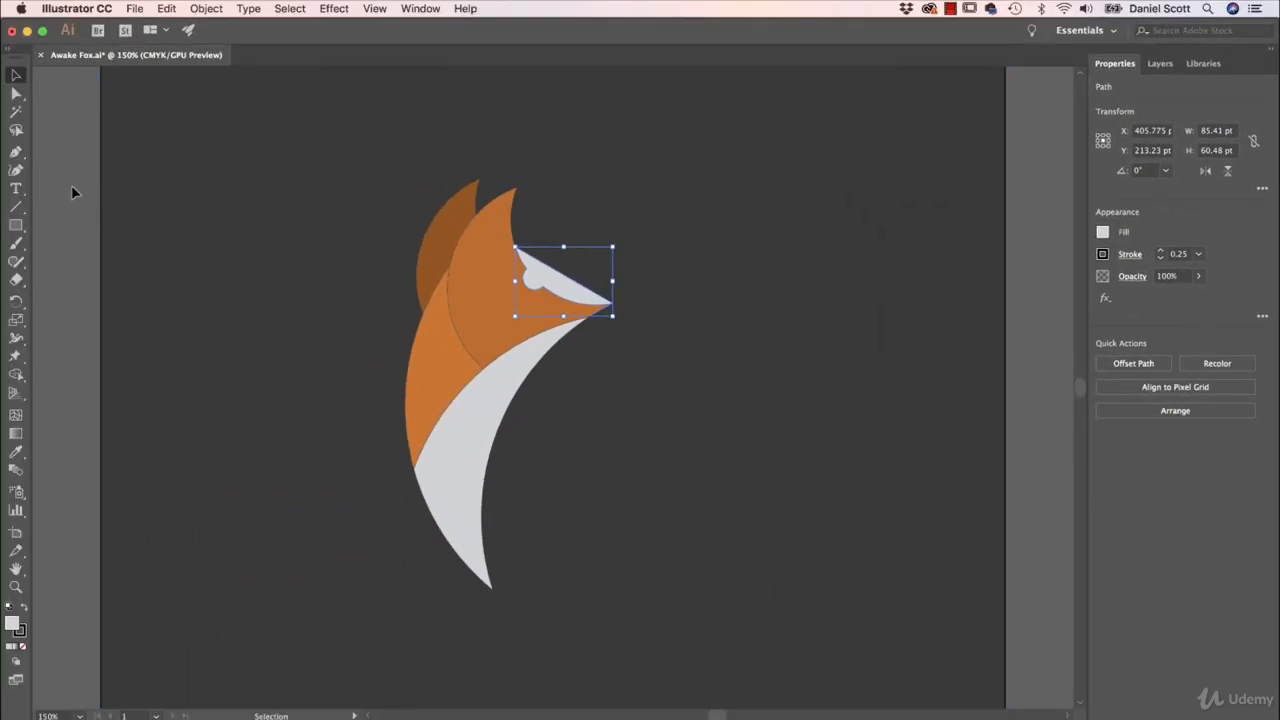
- Select all the artwork, undo its accidental move, remove the stroke from every shape, and deselect
drag(62, 162, 659, 535)
drag(918, 379, 715, 281)
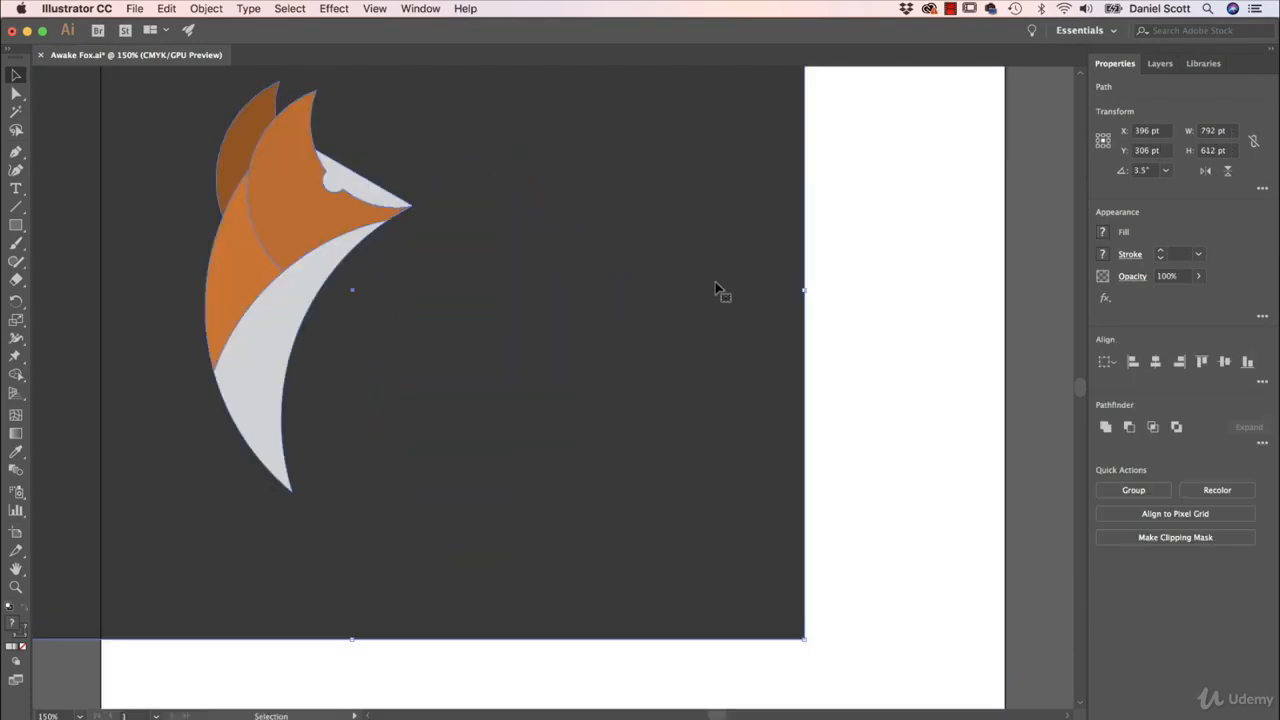
key(super+z)
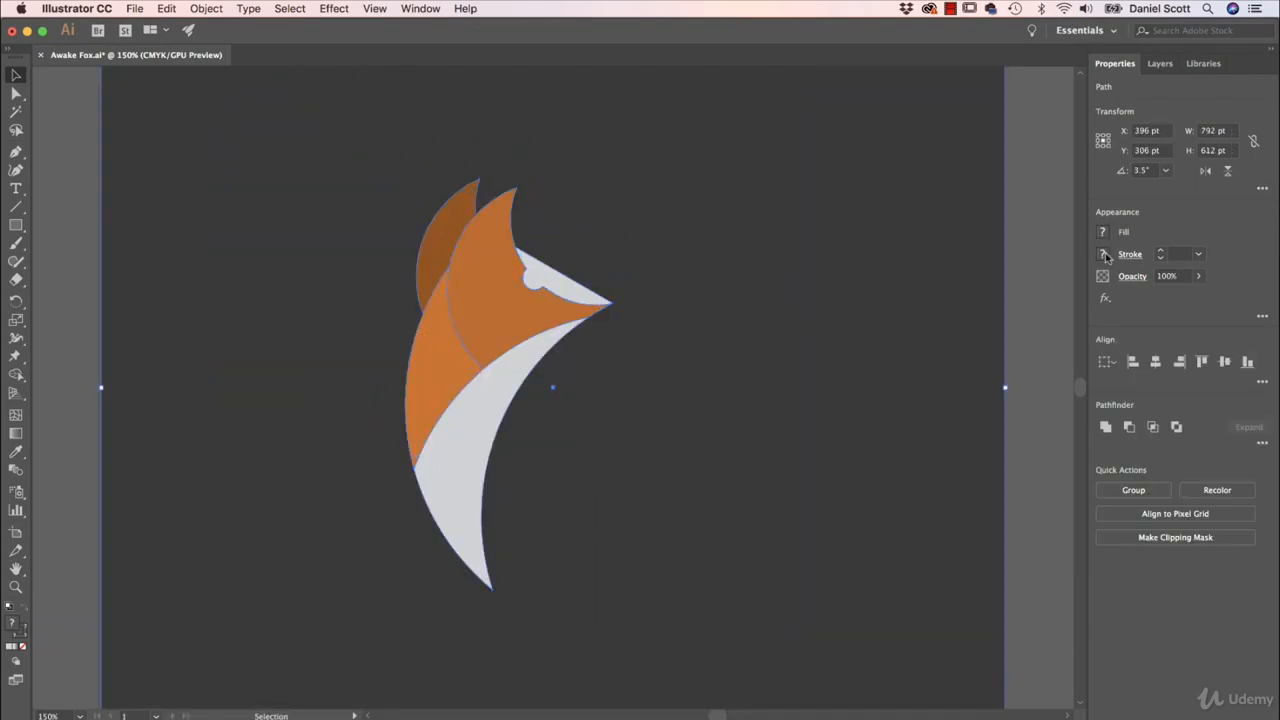
click(1103, 256)
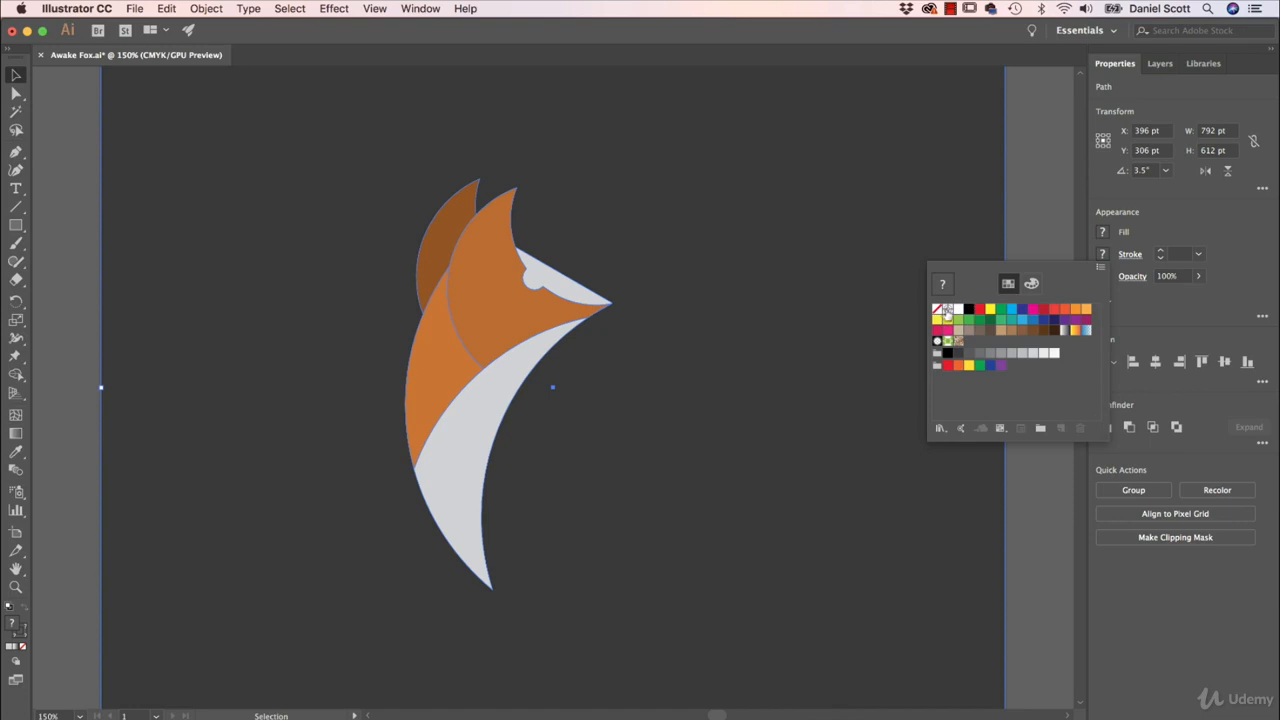
click(937, 309)
click(1051, 199)
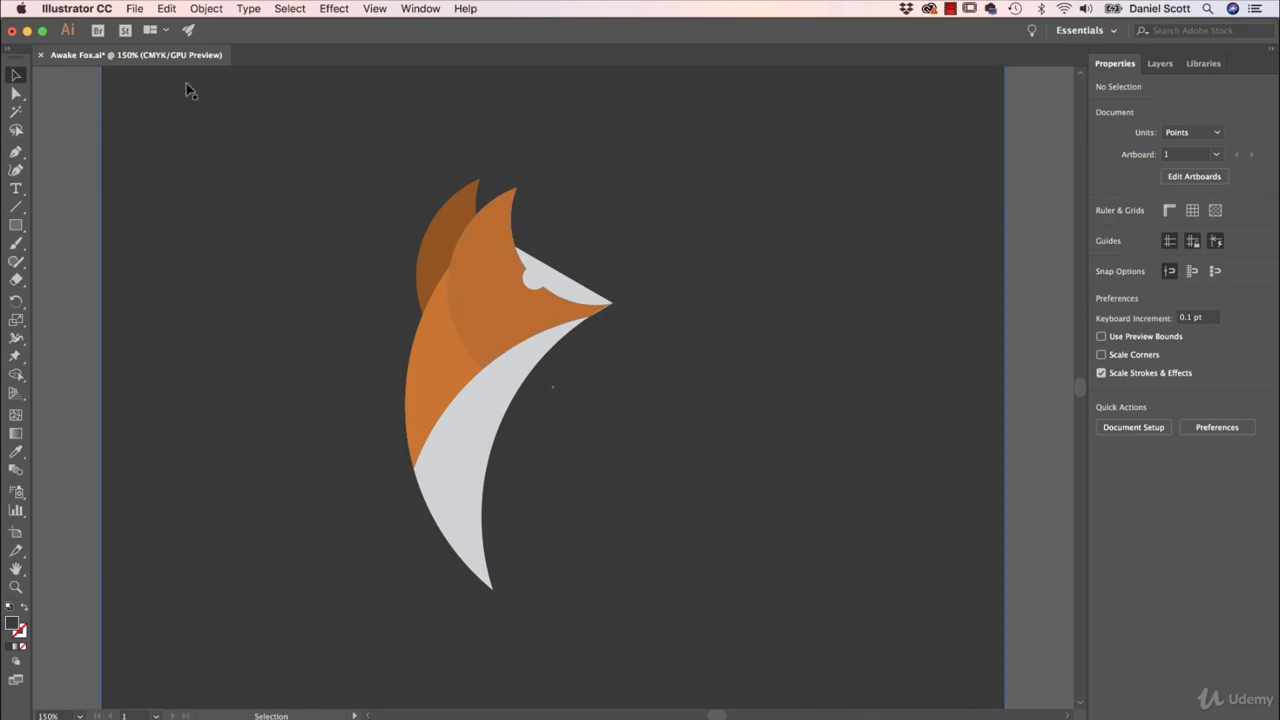
- Start placing an image and preview Swan.jpg from the Exercise Files folder
click(137, 10)
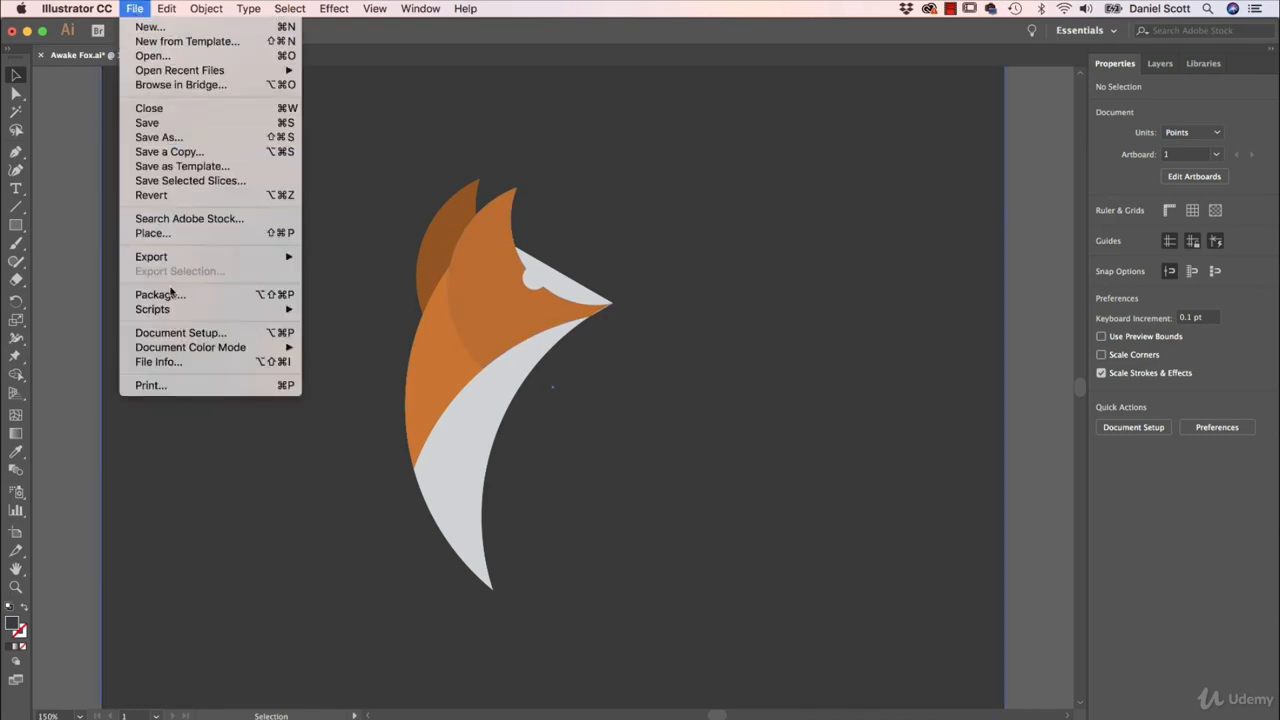
click(158, 234)
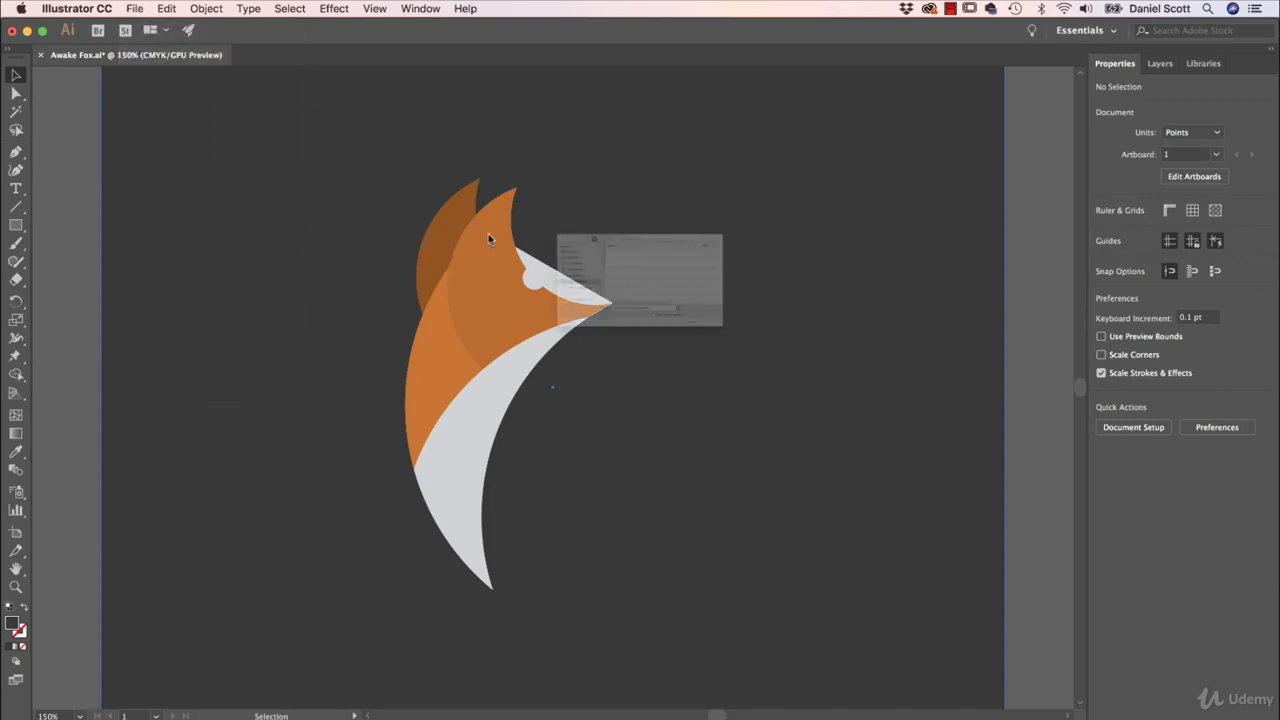
scroll(590, 306, down, 3)
click(580, 330)
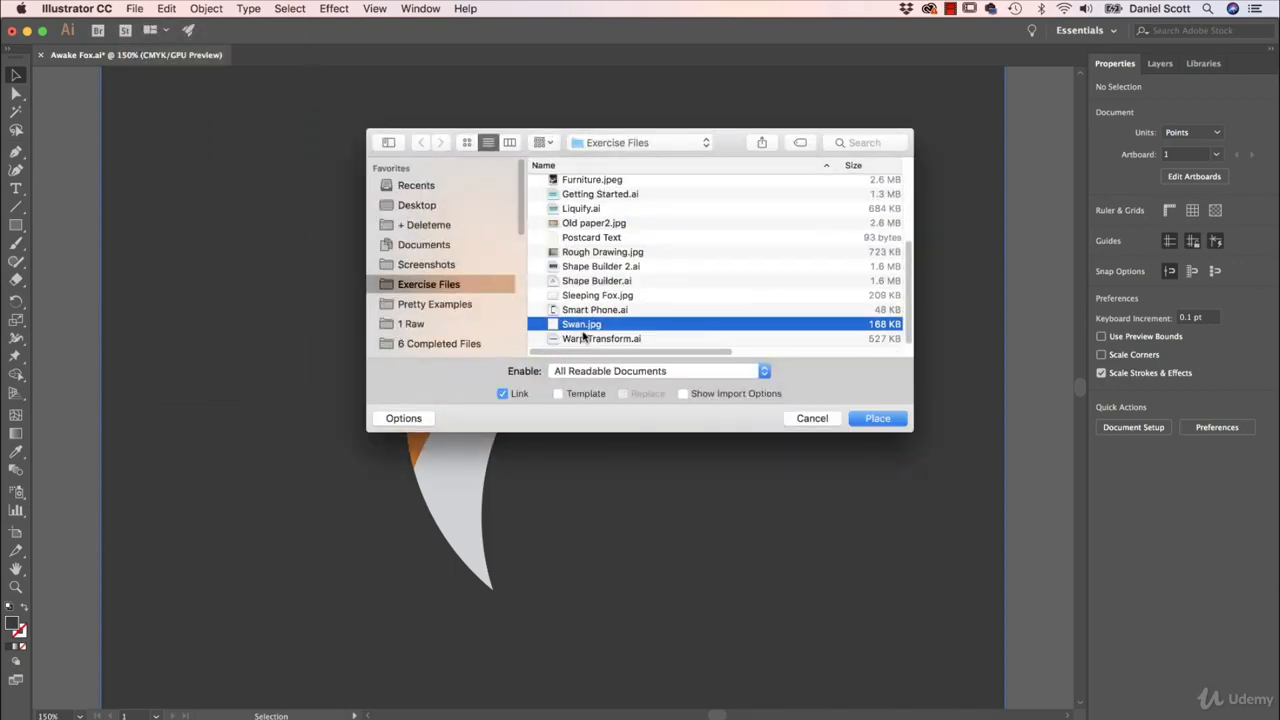
key(space)
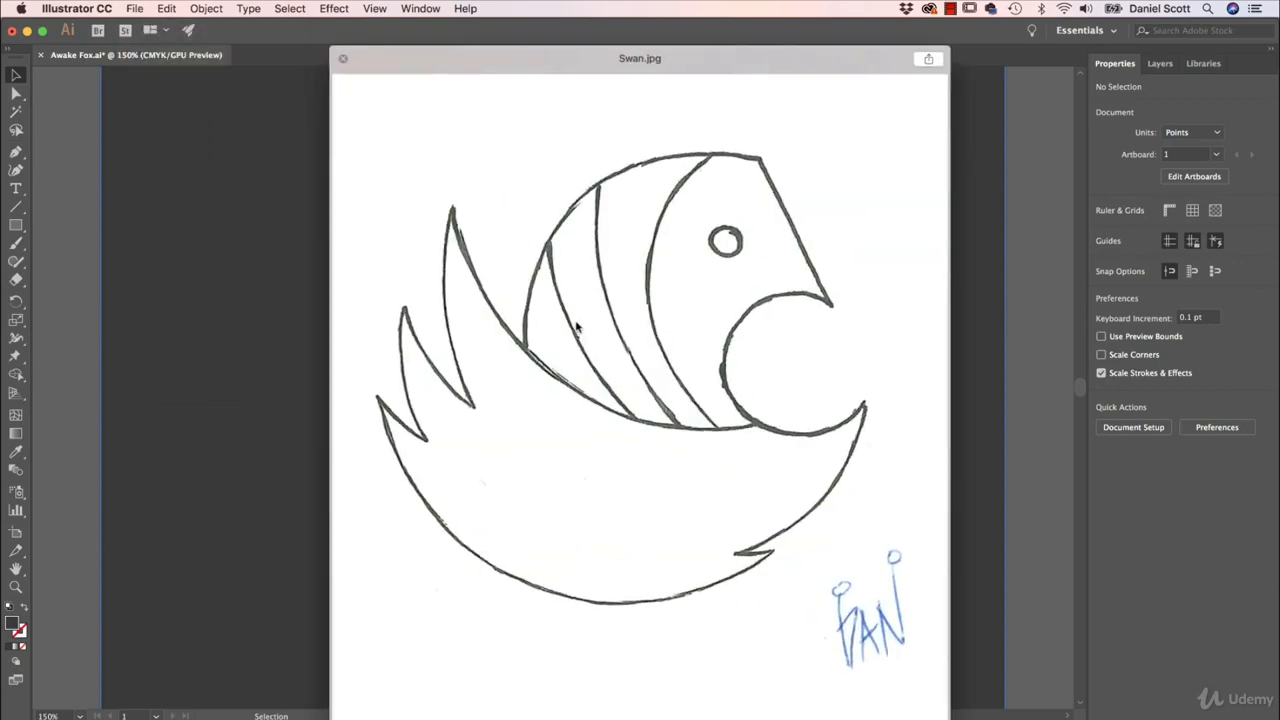